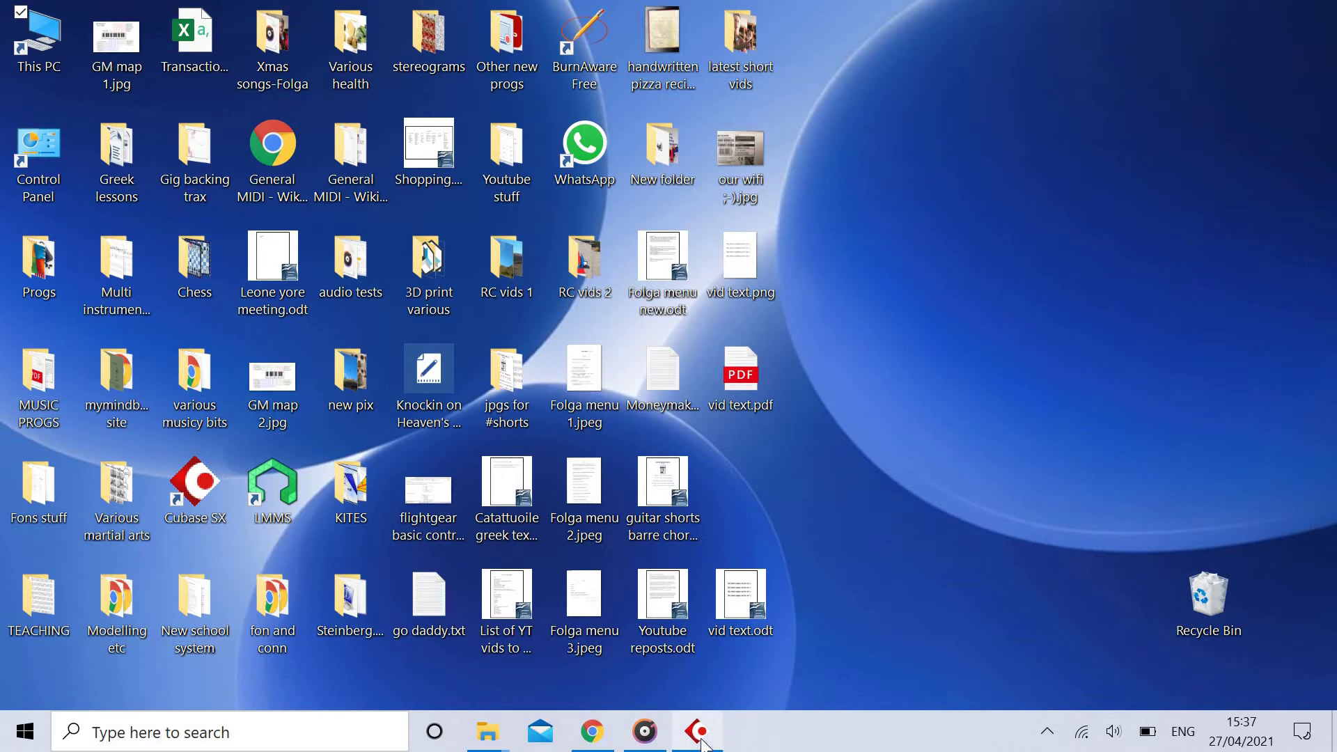
# Step: Show the taskbar previews of the Cubase and File Explorer windows
pyautogui.moveTo(703, 745)
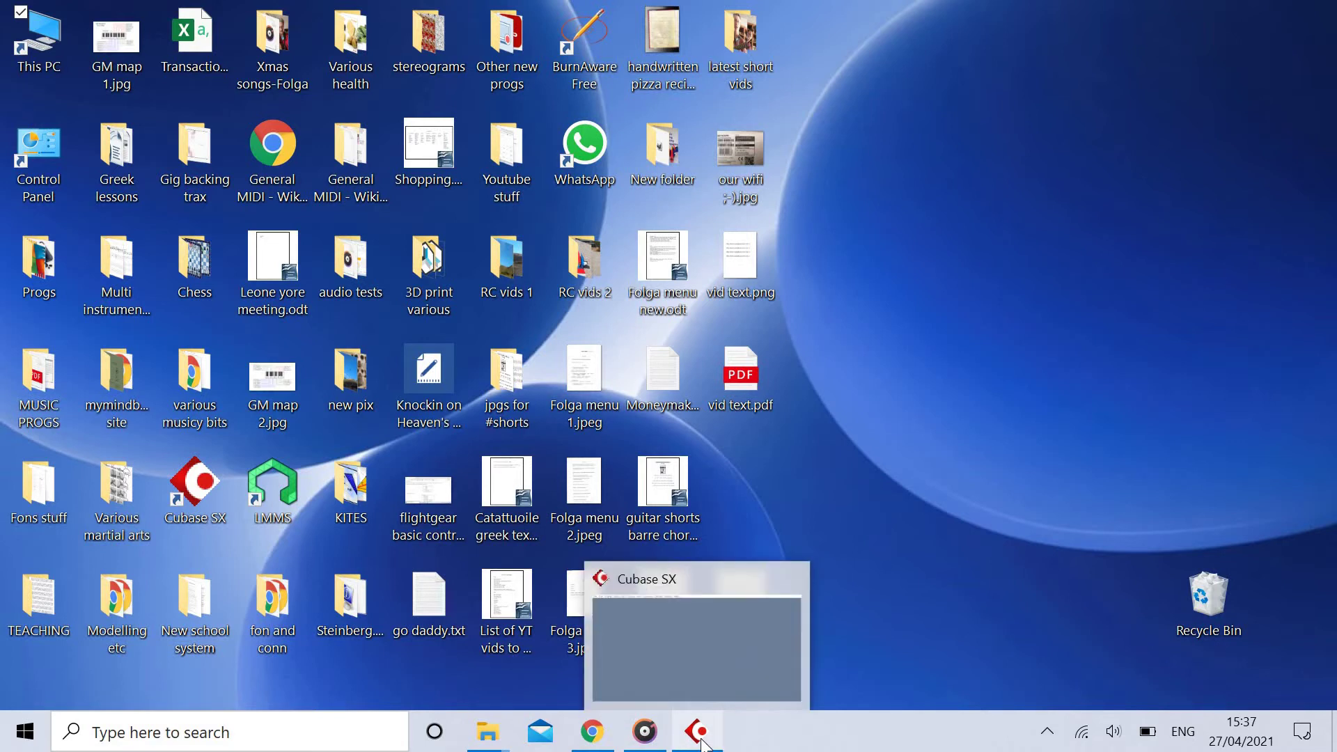
pyautogui.moveTo(488, 732)
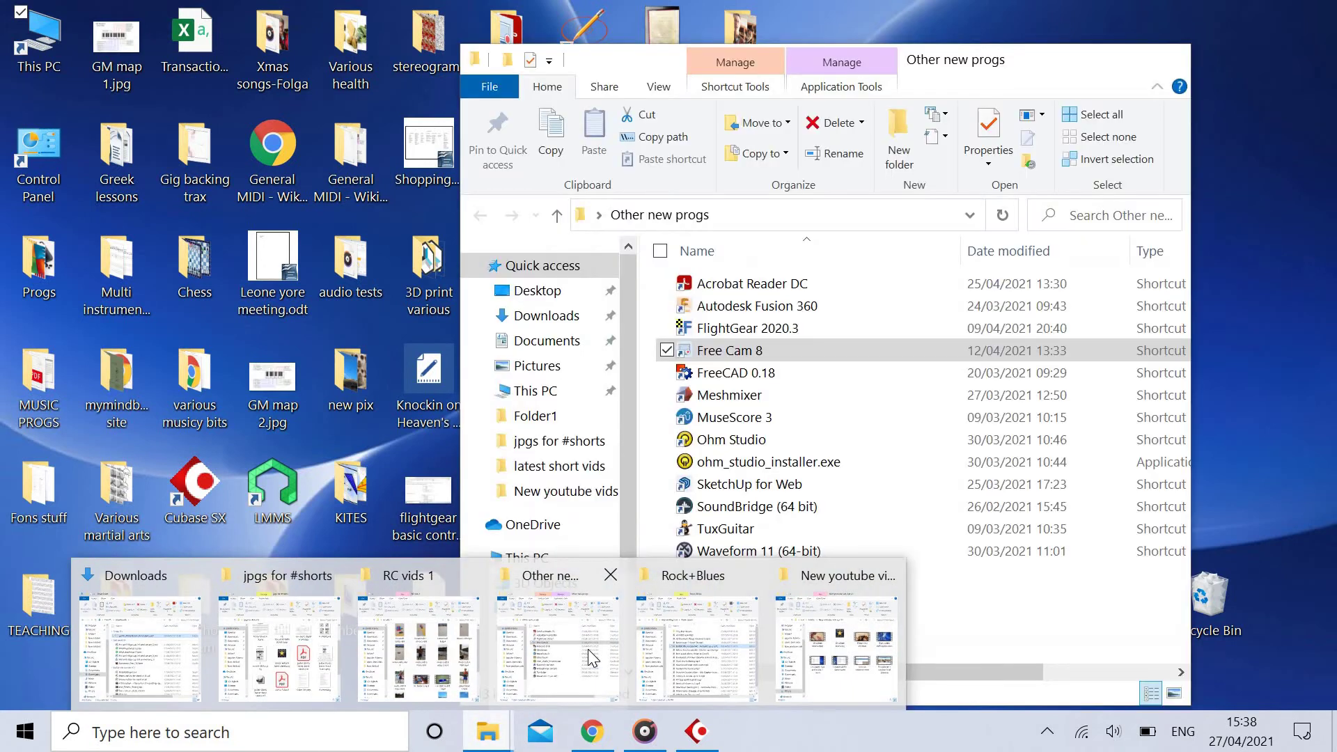
# Step: Minimize the Other new progs window and browse to This PC > Music > CUBASE
pyautogui.click(588, 654)
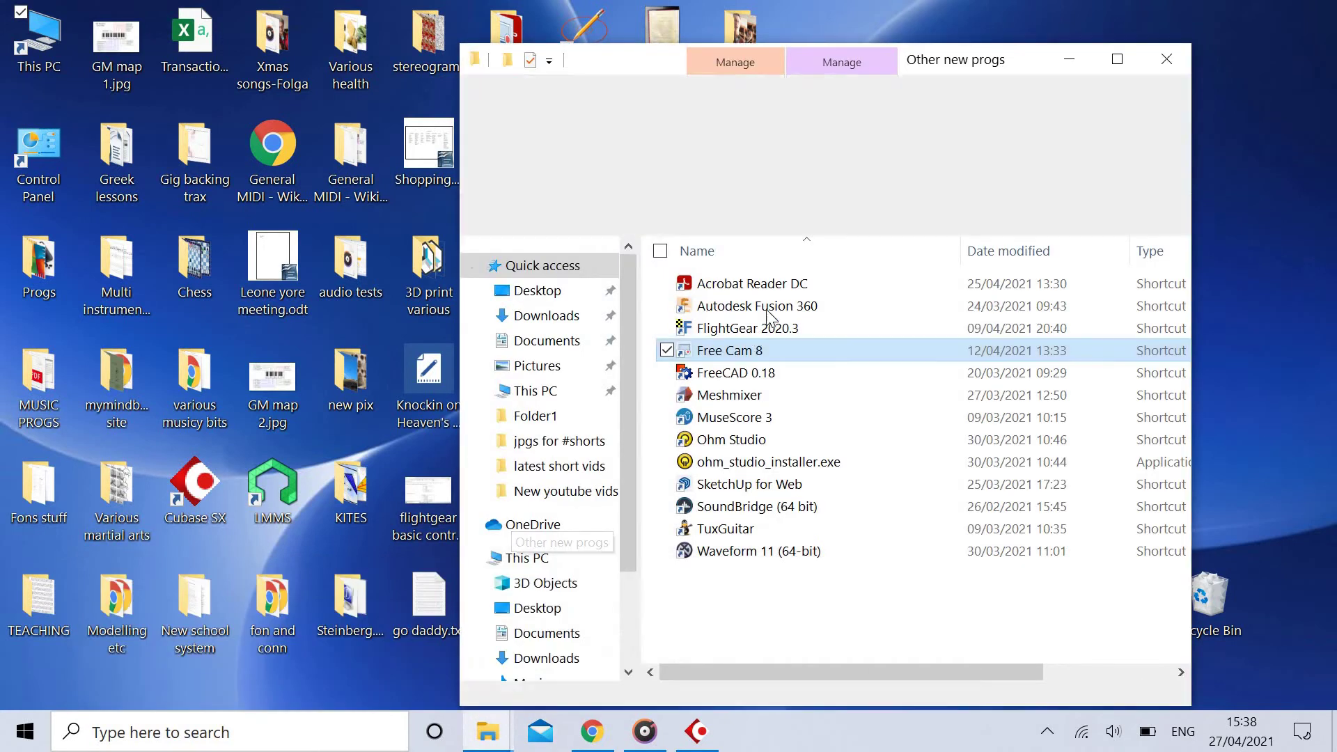
pyautogui.click(1070, 61)
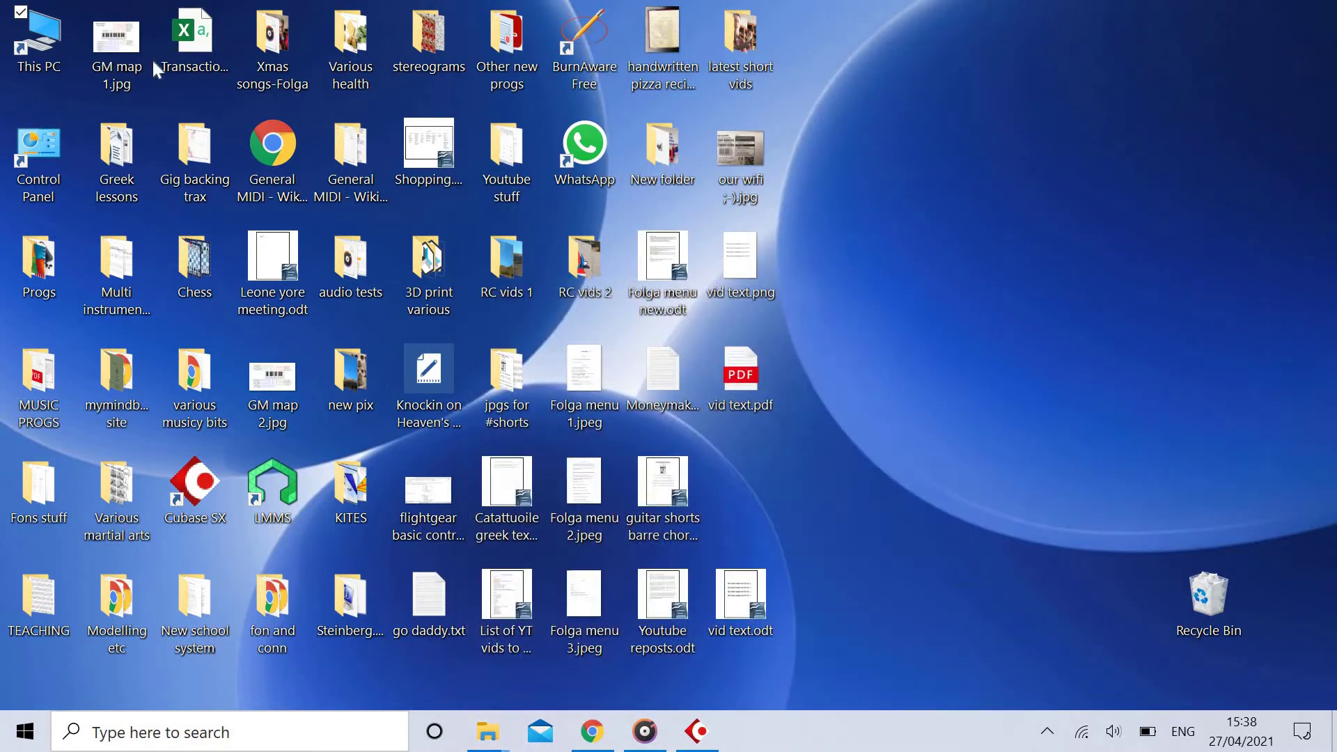
pyautogui.doubleClick(52, 43)
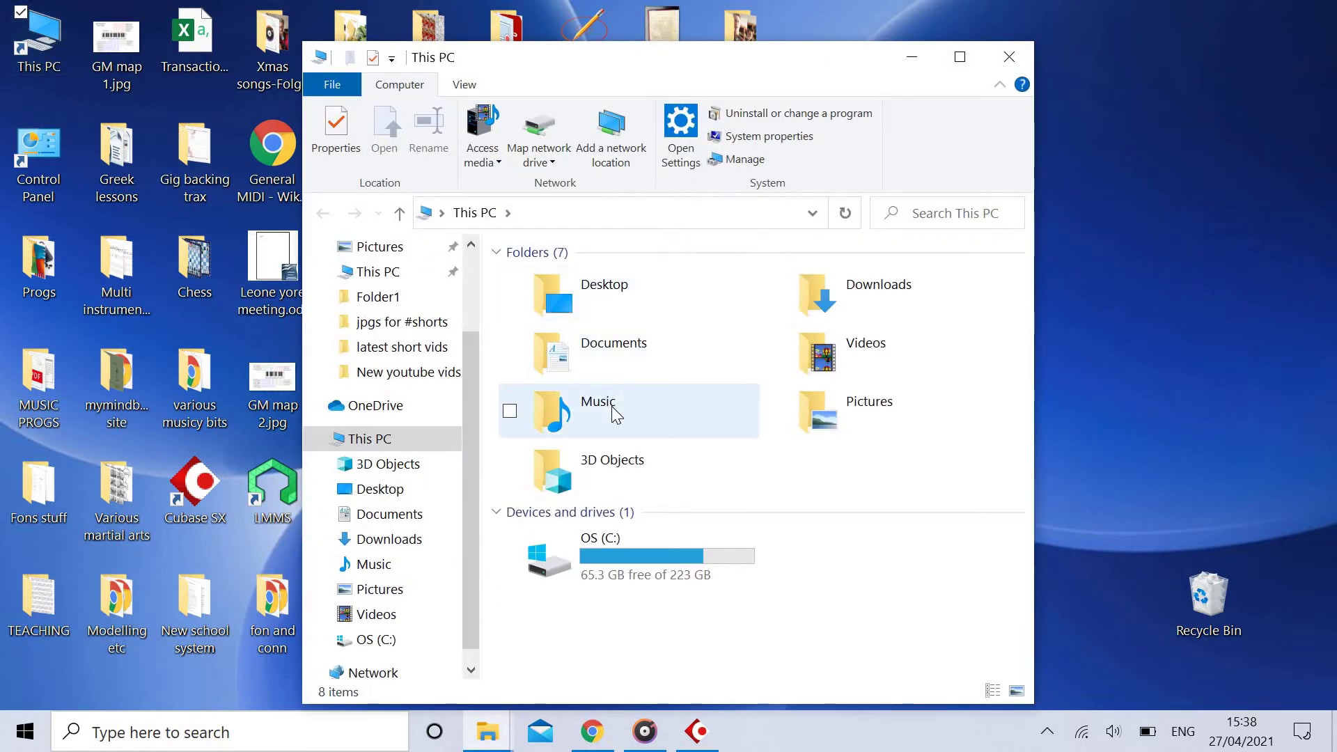
pyautogui.doubleClick(616, 414)
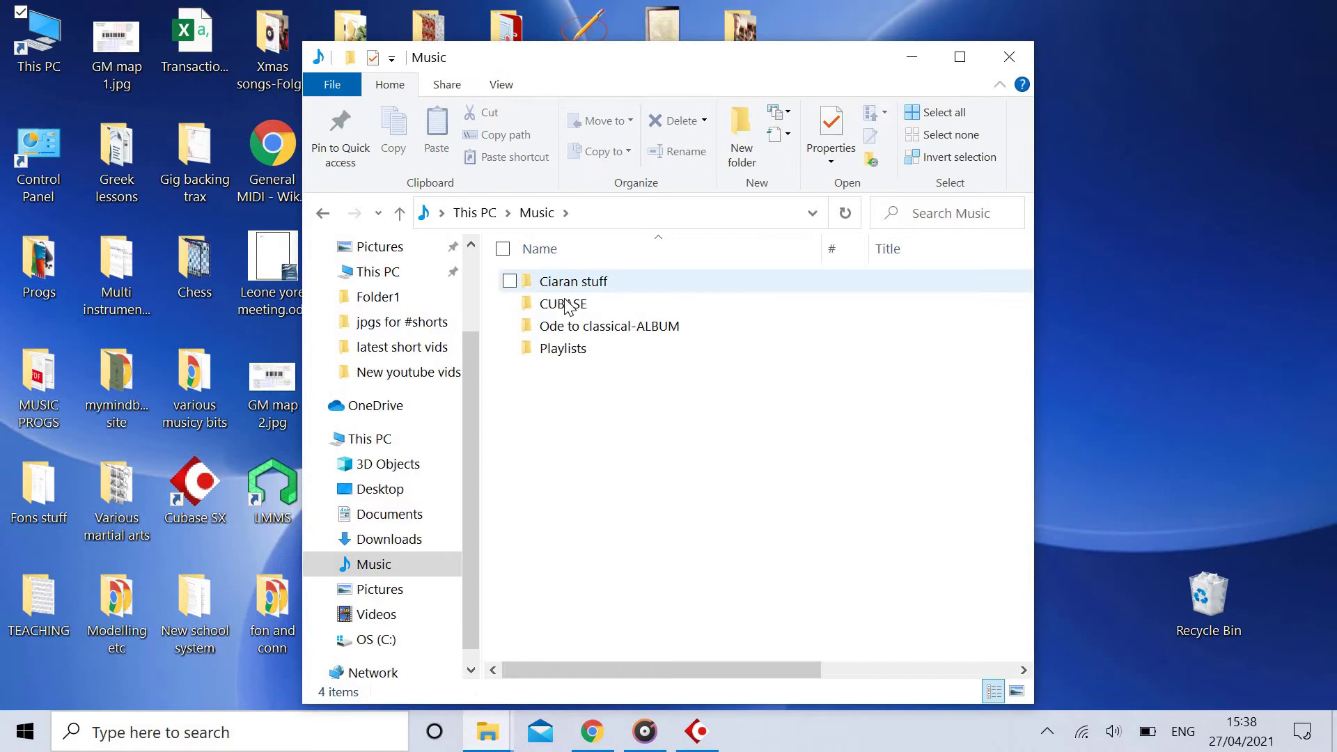
pyautogui.doubleClick(607, 302)
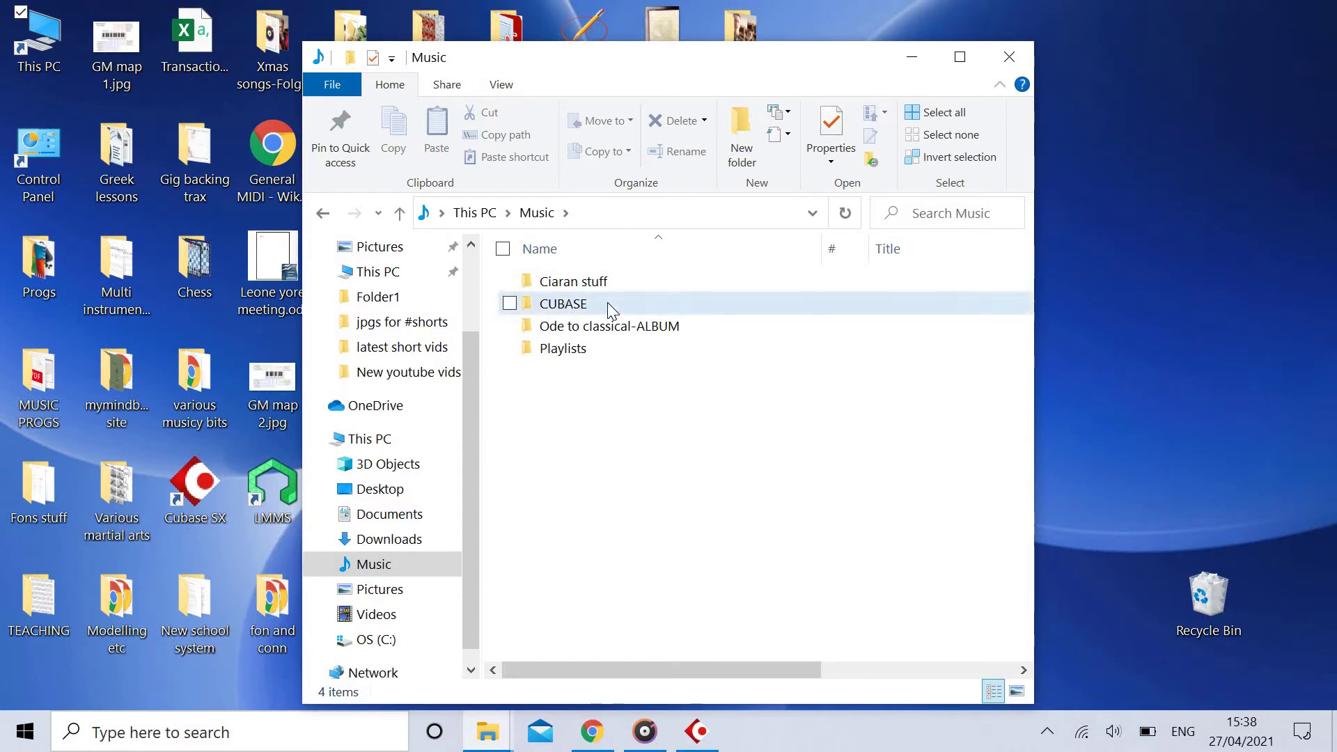
# Step: Create a folder named Example in CUBASE, close the window and switch to Cubase SX
pyautogui.rightClick(647, 523)
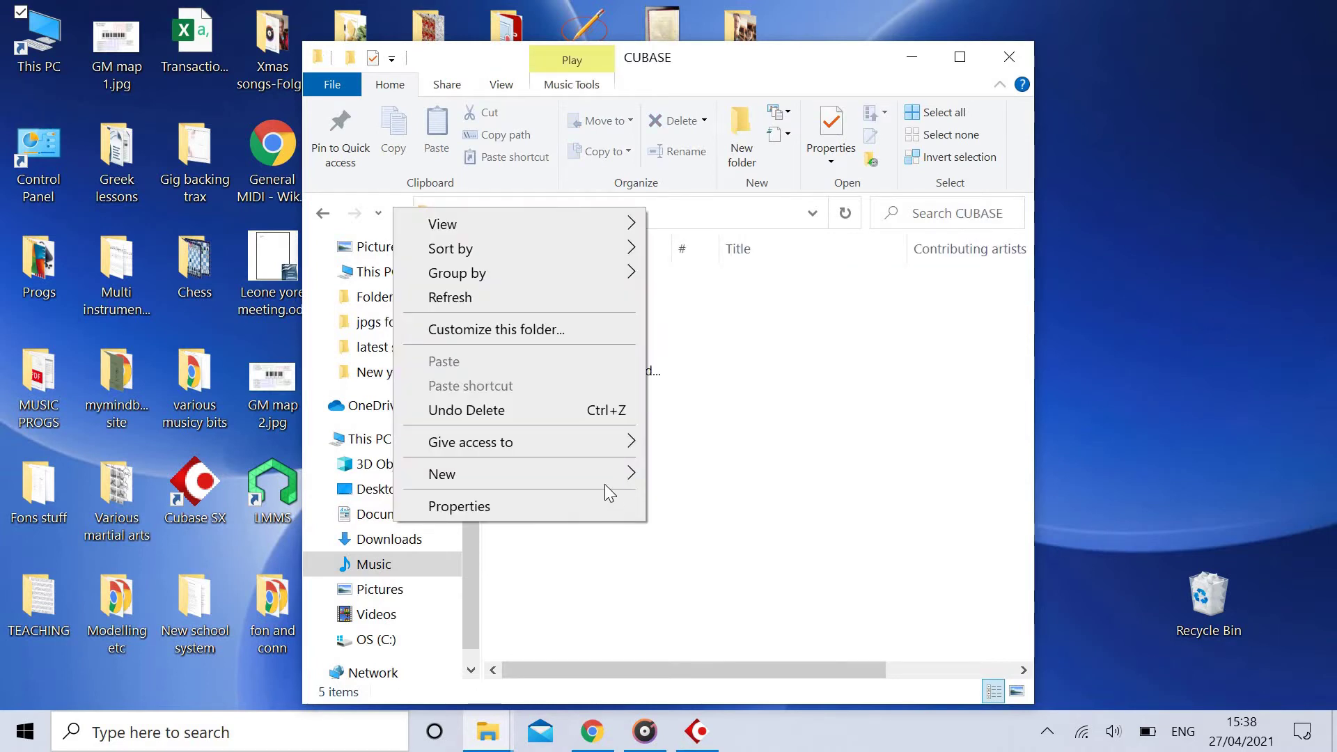
pyautogui.moveTo(604, 483)
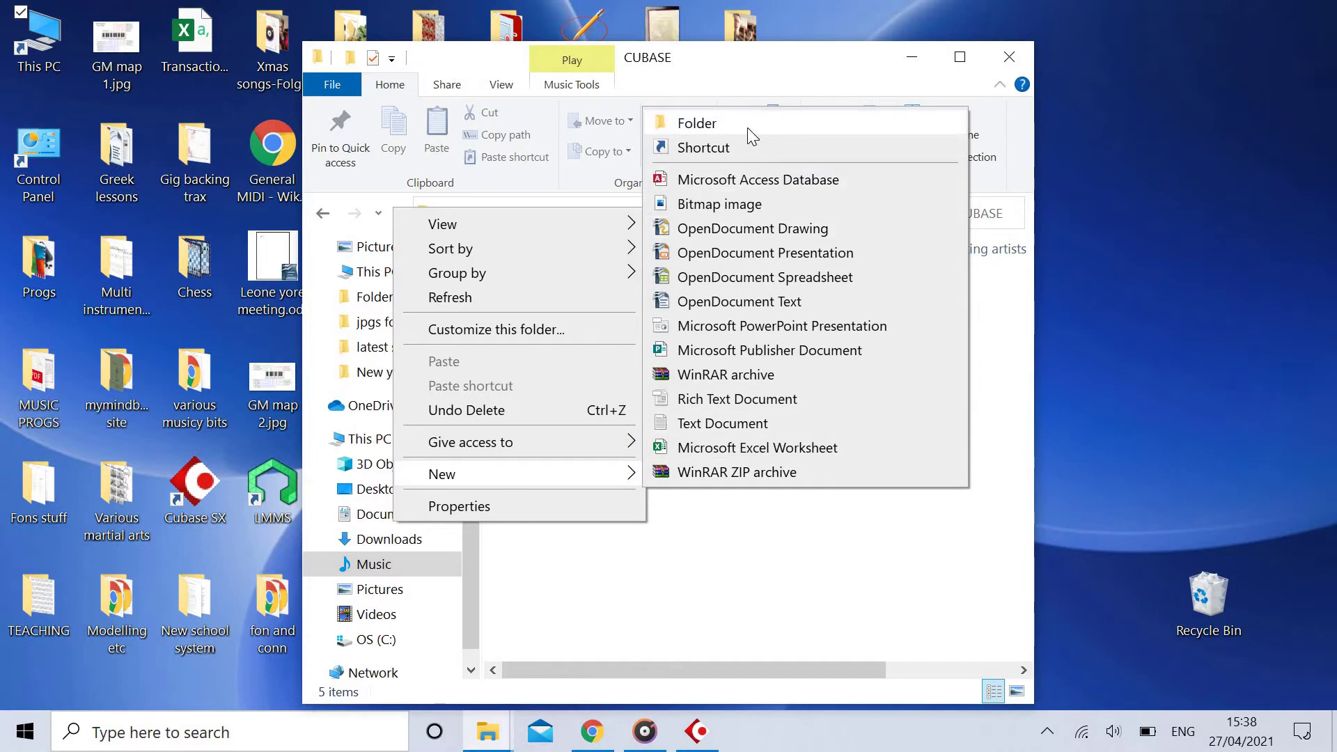
pyautogui.click(746, 128)
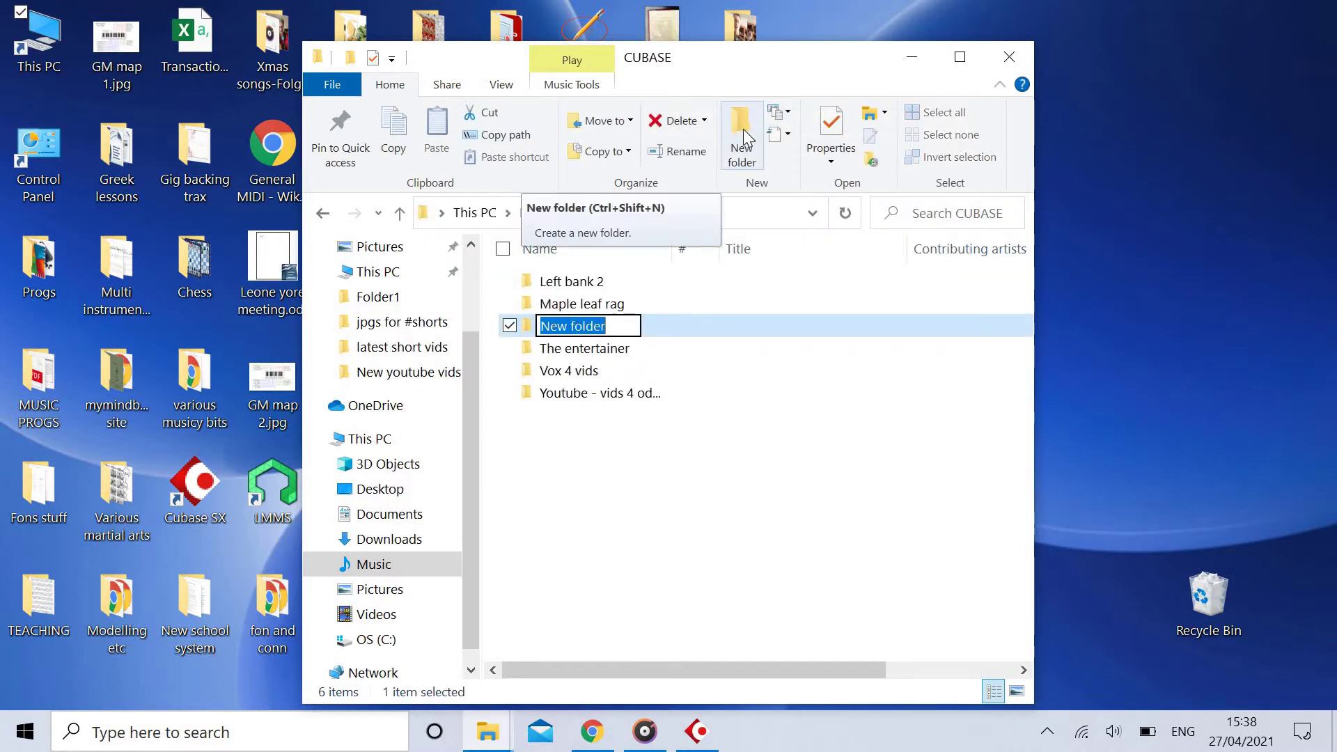
pyautogui.write('Example')
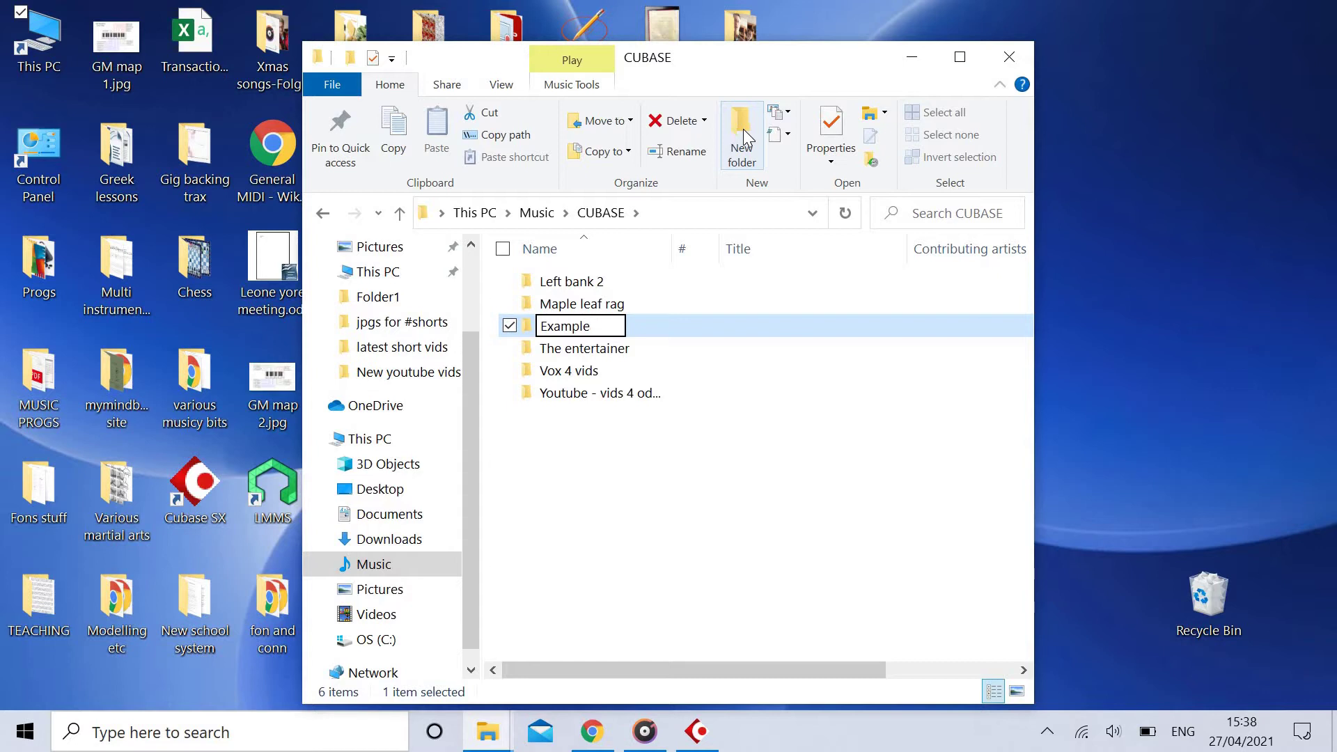
pyautogui.press('Return')
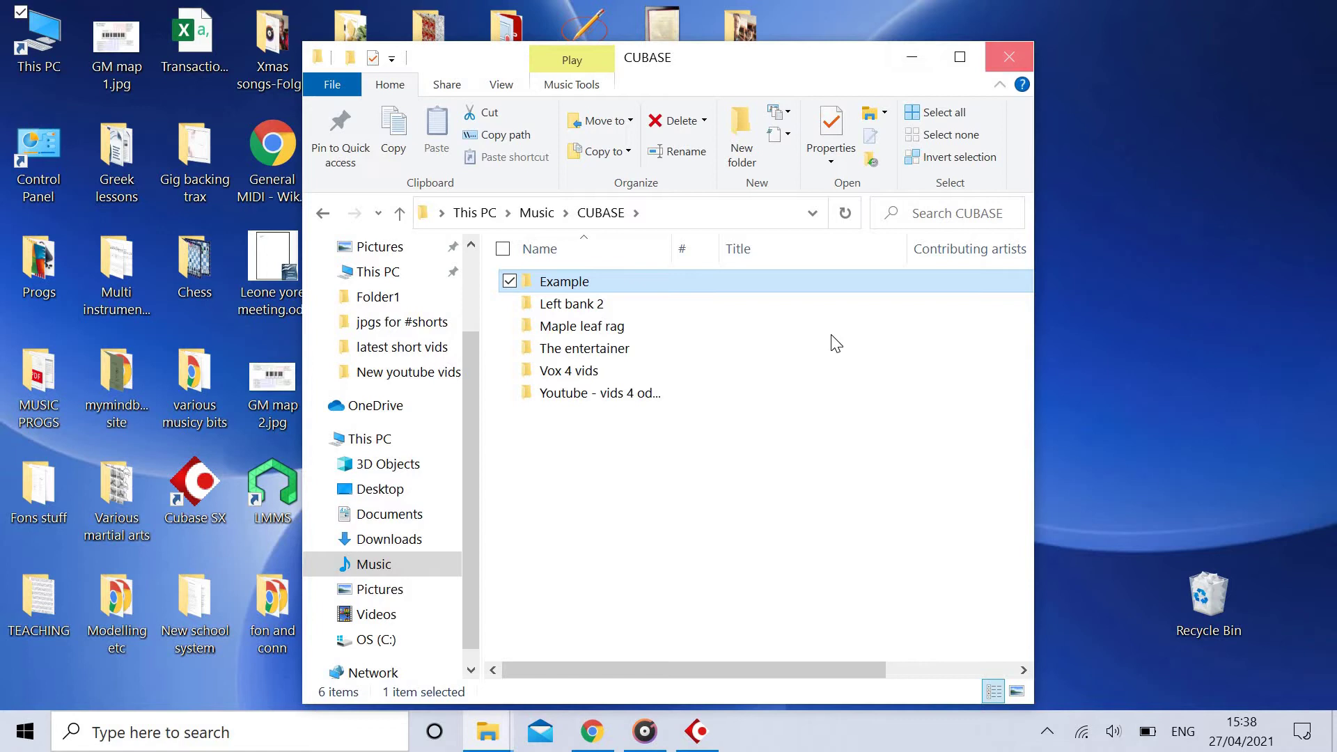
pyautogui.hotkey('alt', 'F4')
pyautogui.click(698, 732)
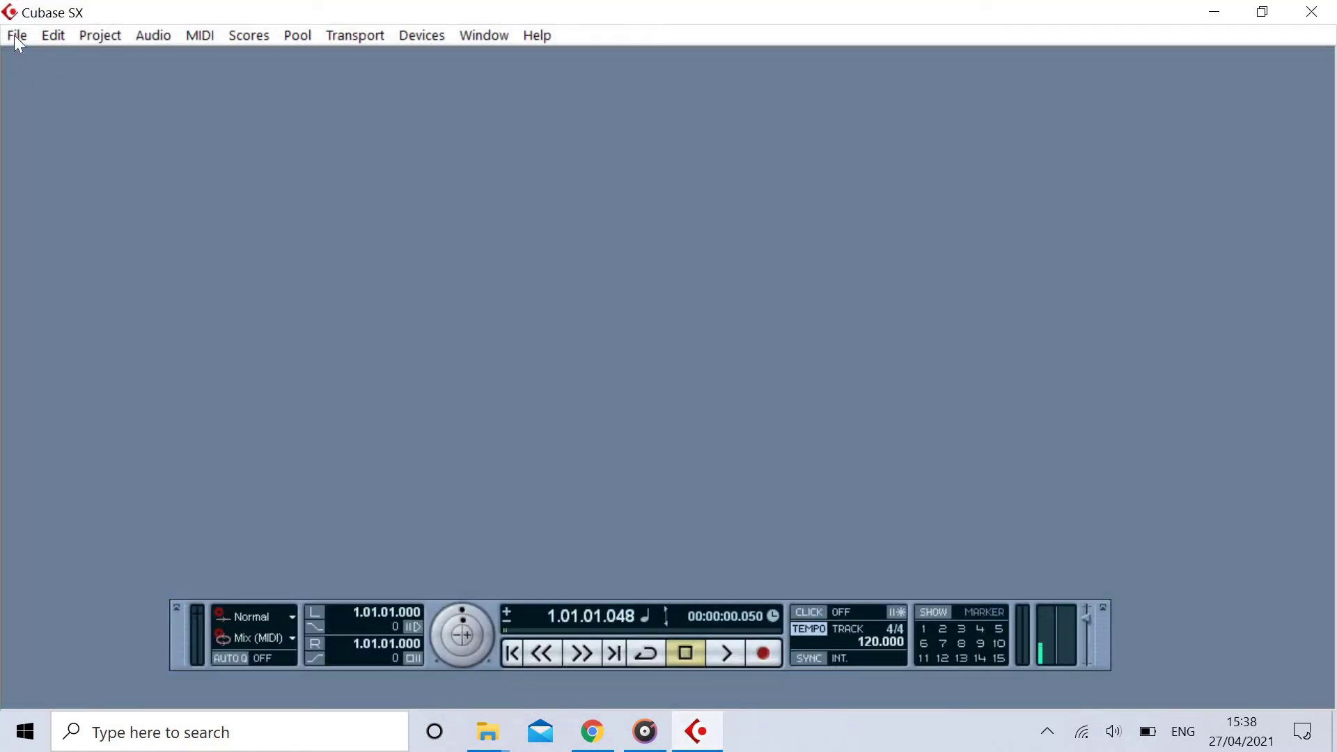
# Step: Create a new project from the Default template with Music\CUBASE\Example as project folder
pyautogui.click(13, 35)
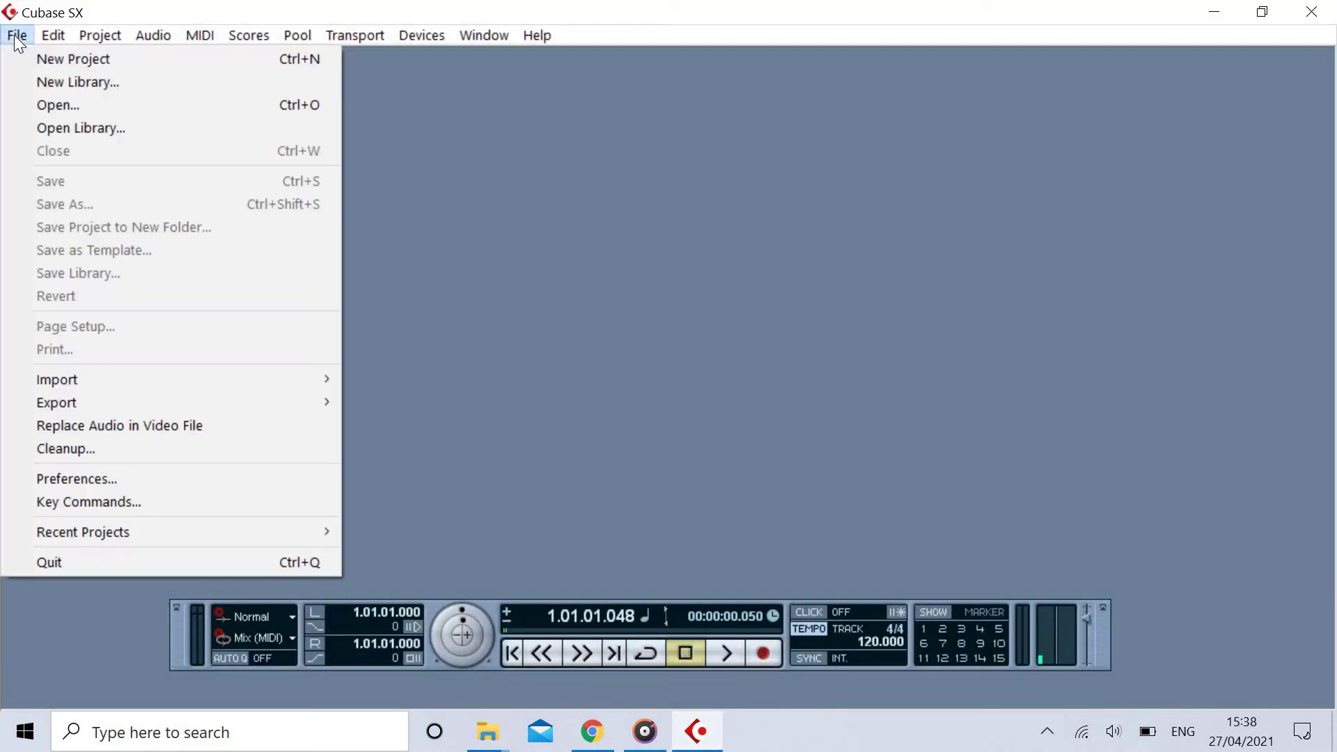
pyautogui.click(45, 59)
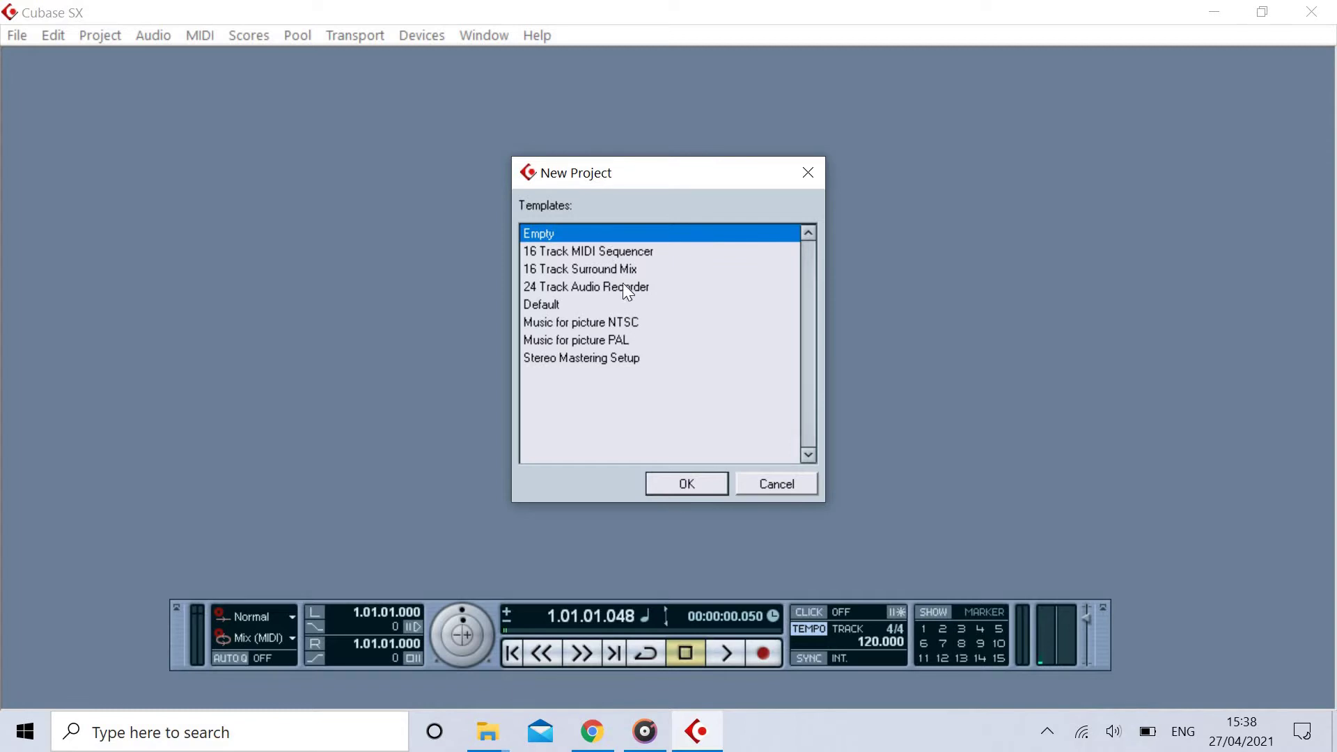
pyautogui.click(547, 304)
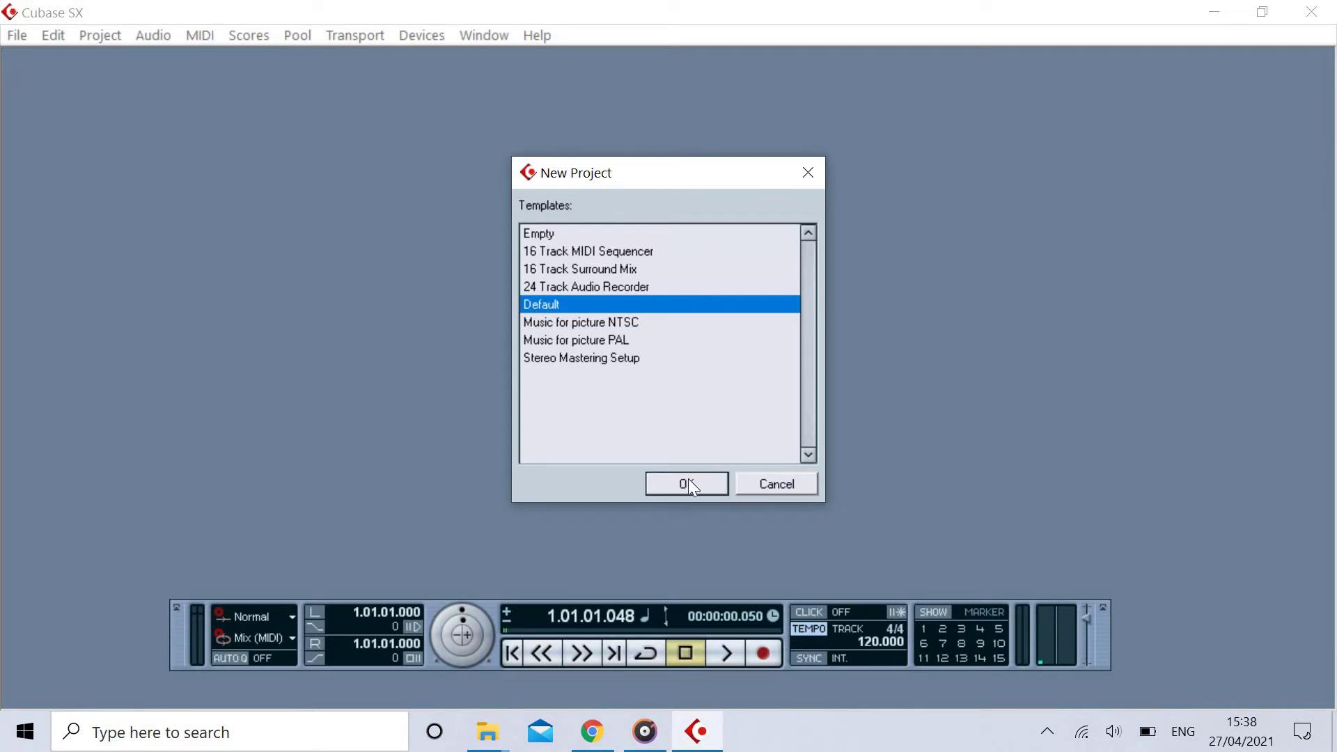
pyautogui.click(688, 483)
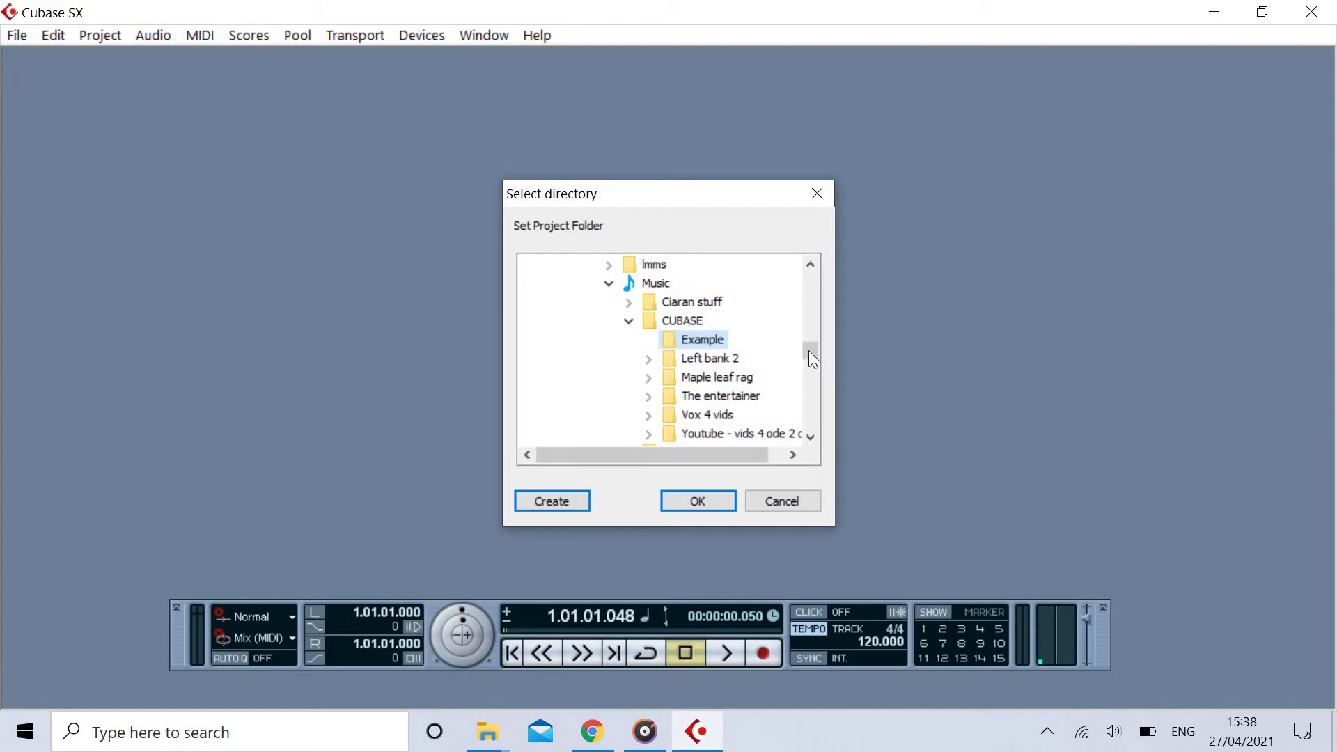
pyautogui.scroll(5, 808, 342)
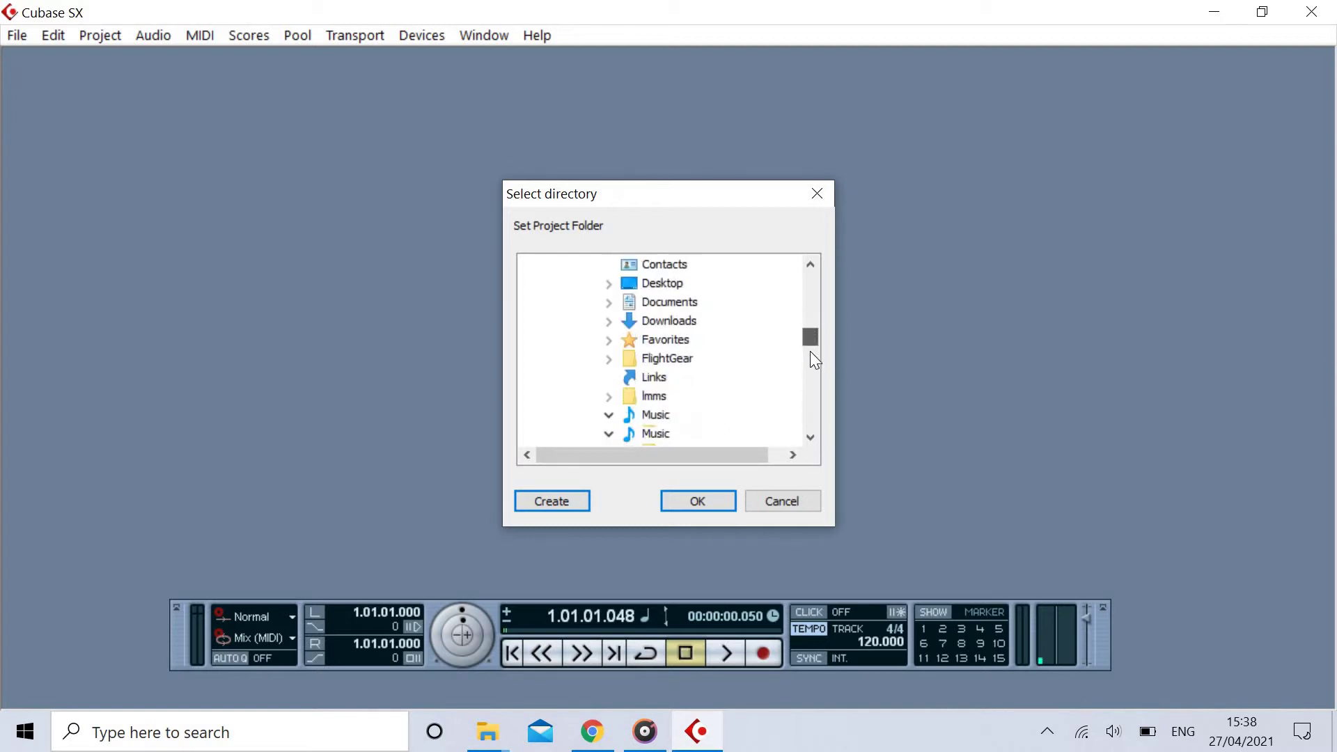
pyautogui.scroll(-3, 810, 352)
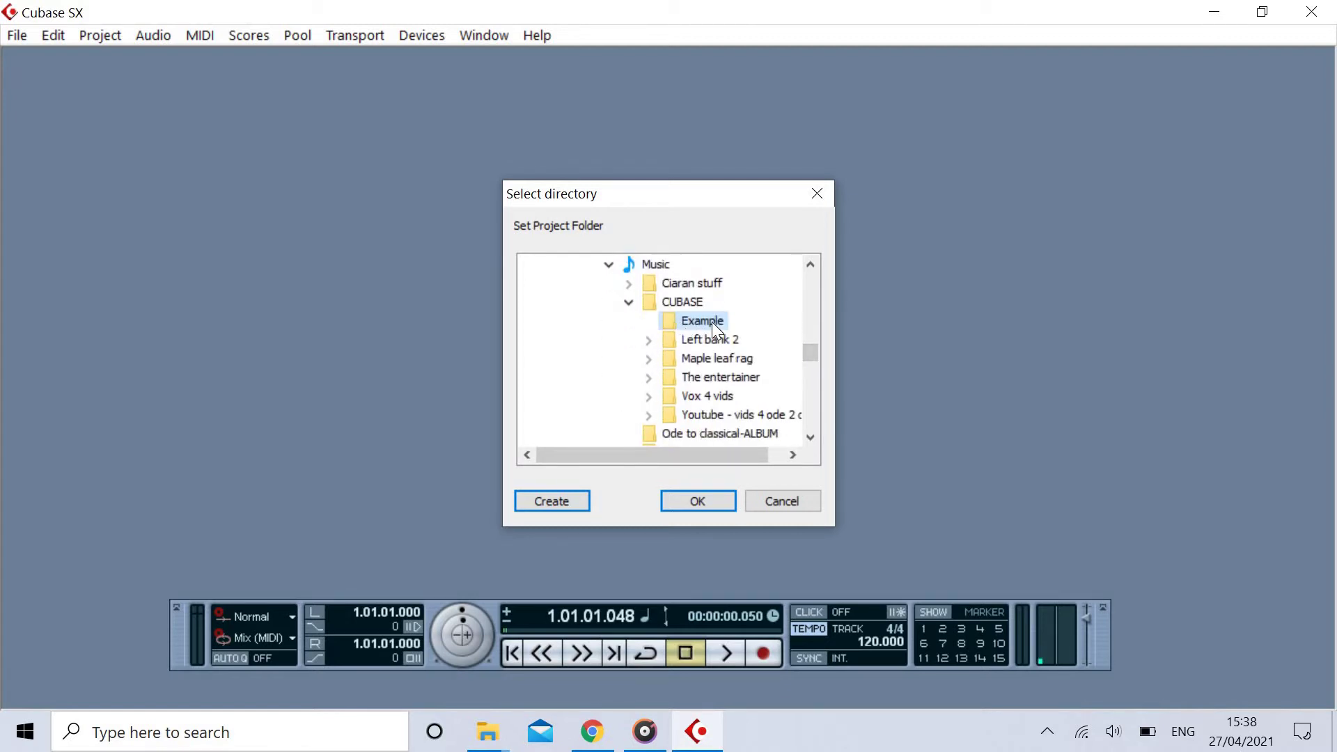
pyautogui.click(701, 495)
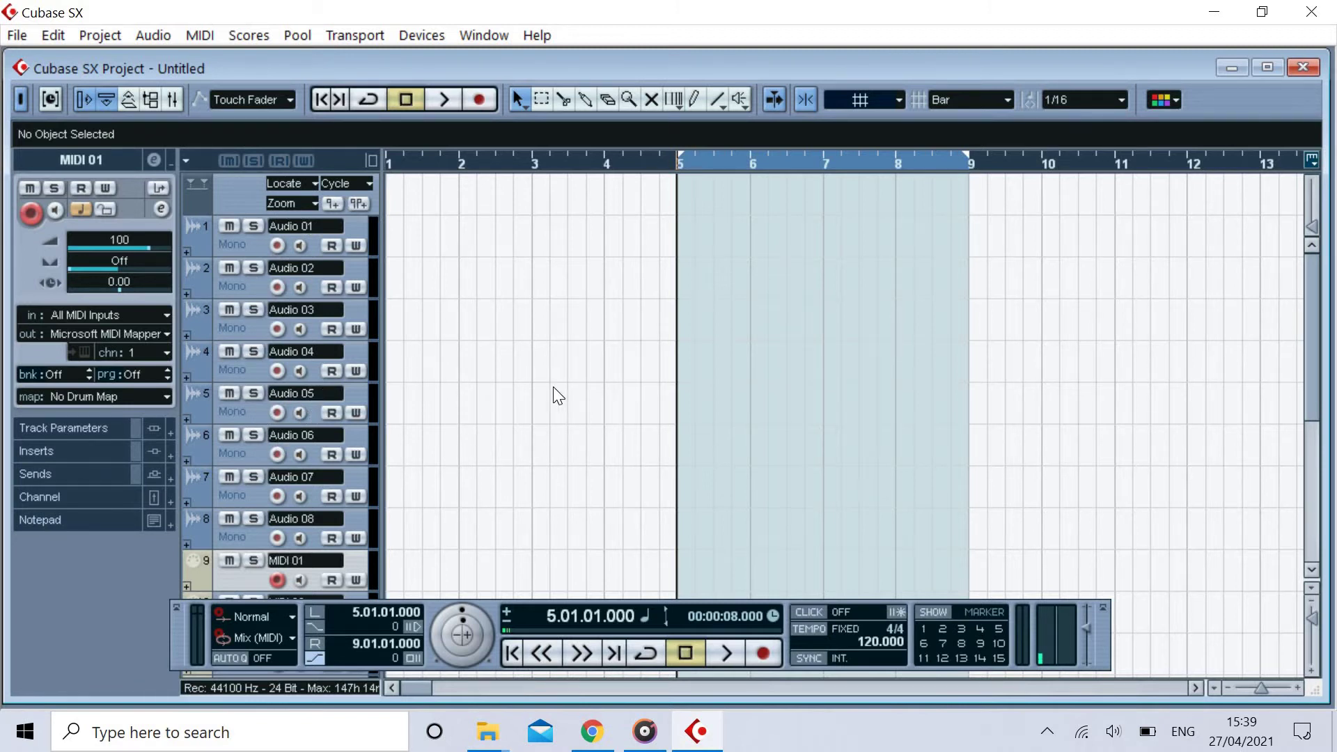
# Step: Dismiss the Audio 08 track menu, then select and record-arm the Audio 01 track
pyautogui.click(245, 541)
pyautogui.rightClick(245, 540)
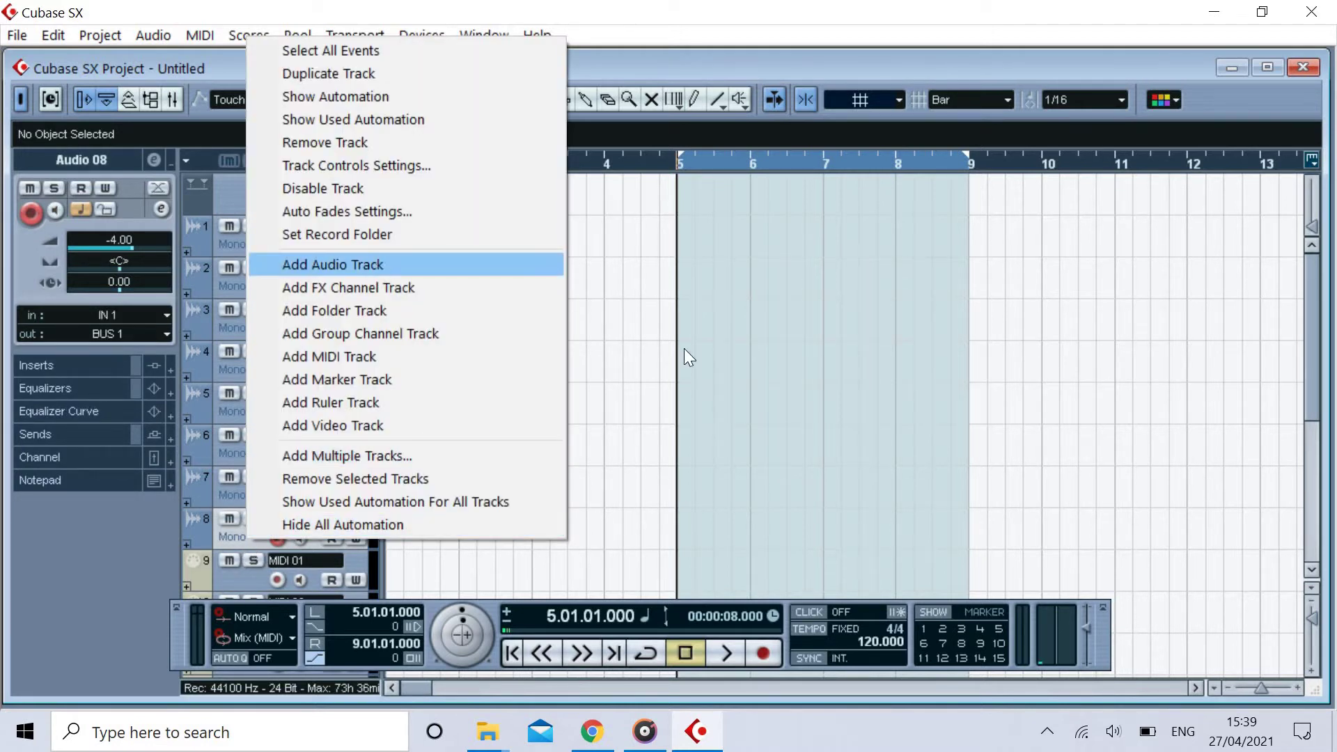
pyautogui.click(661, 379)
pyautogui.scroll(-3, 588, 404)
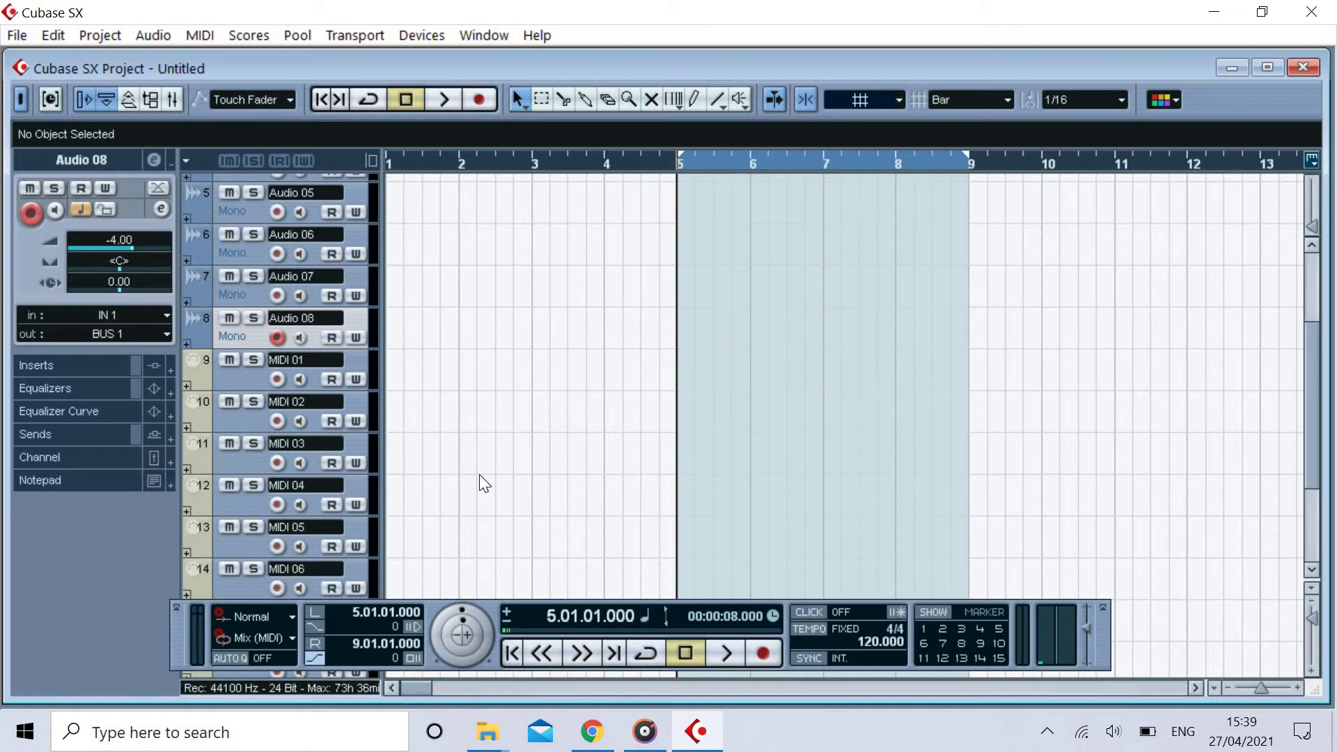
pyautogui.scroll(3, 479, 474)
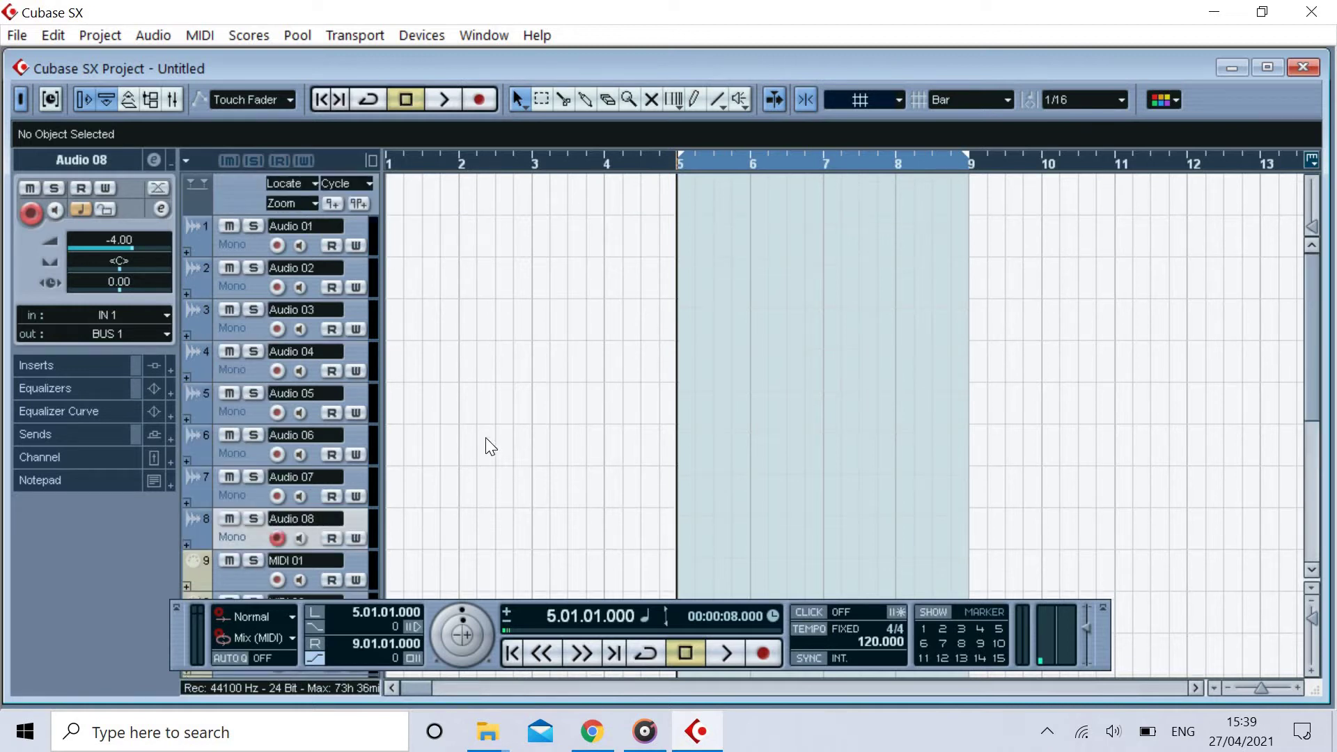
pyautogui.click(242, 251)
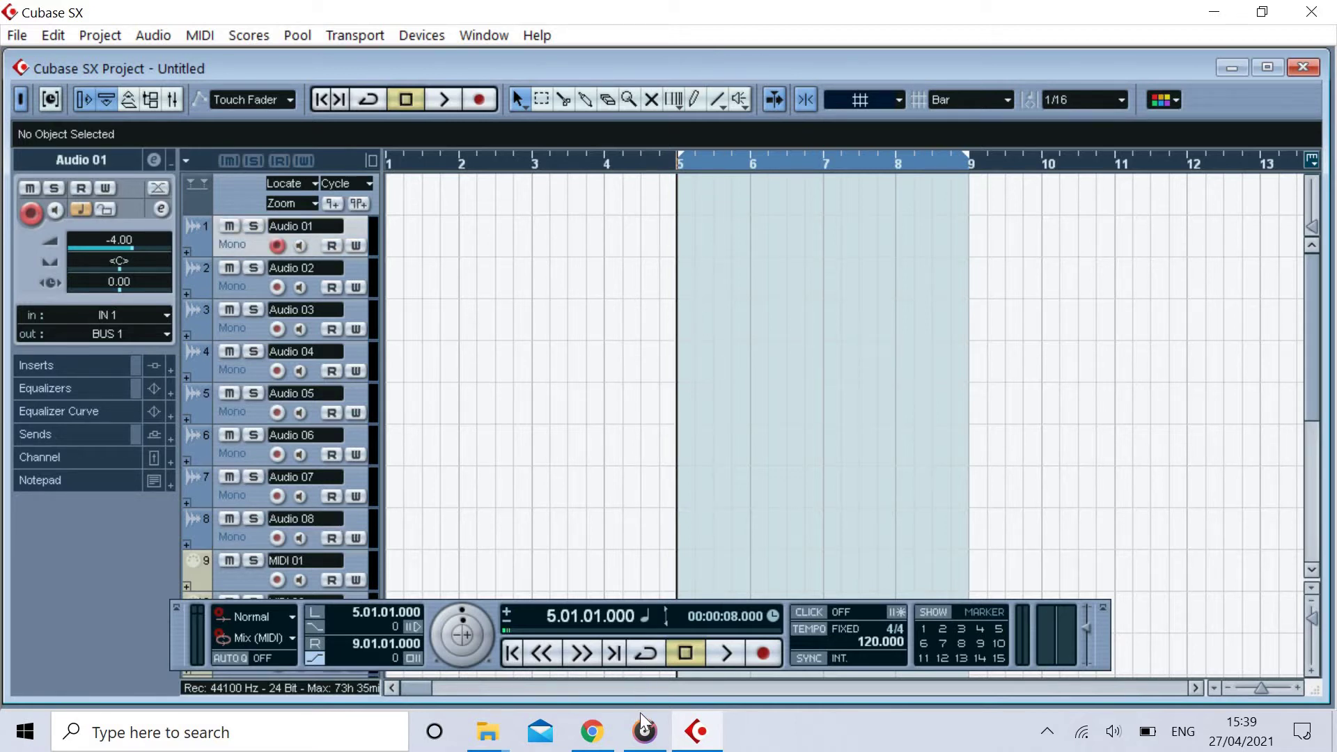
pyautogui.click(593, 731)
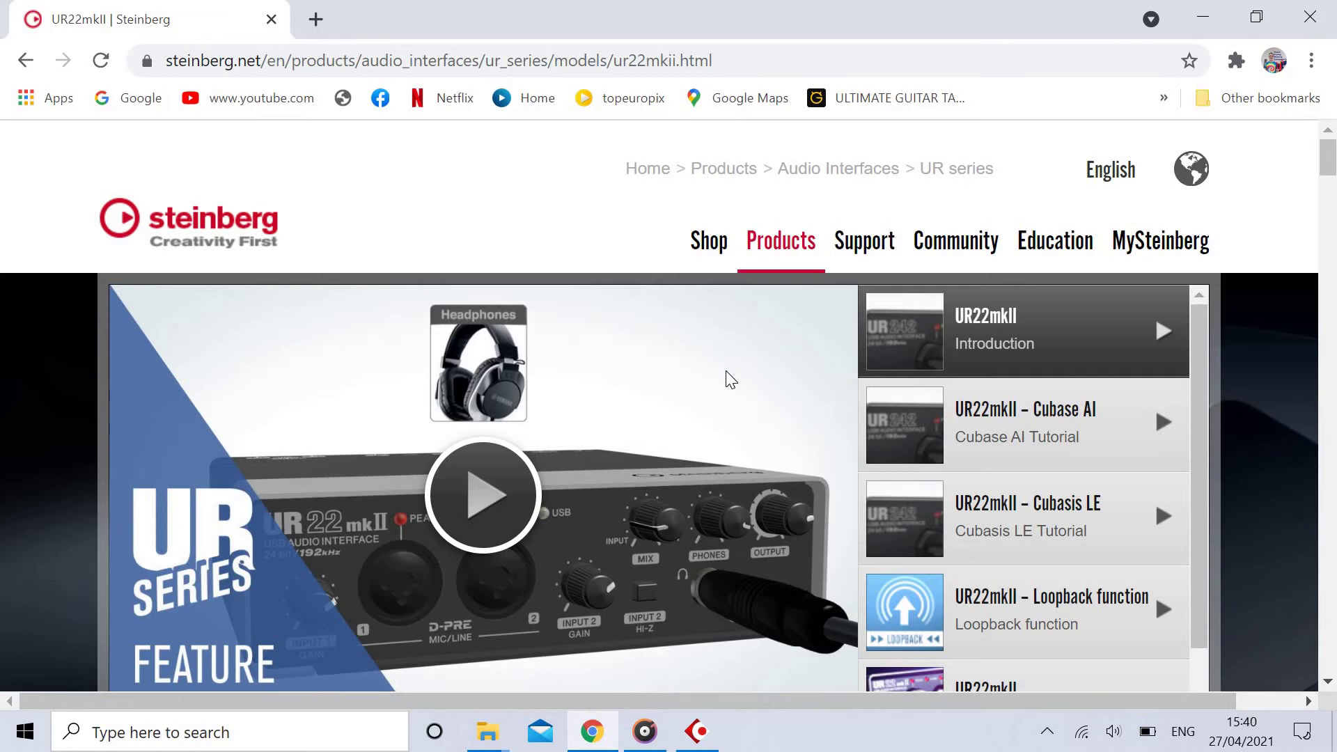
# Step: Check the UR22mkII output and input bus routings in VST Connections
pyautogui.click(1208, 16)
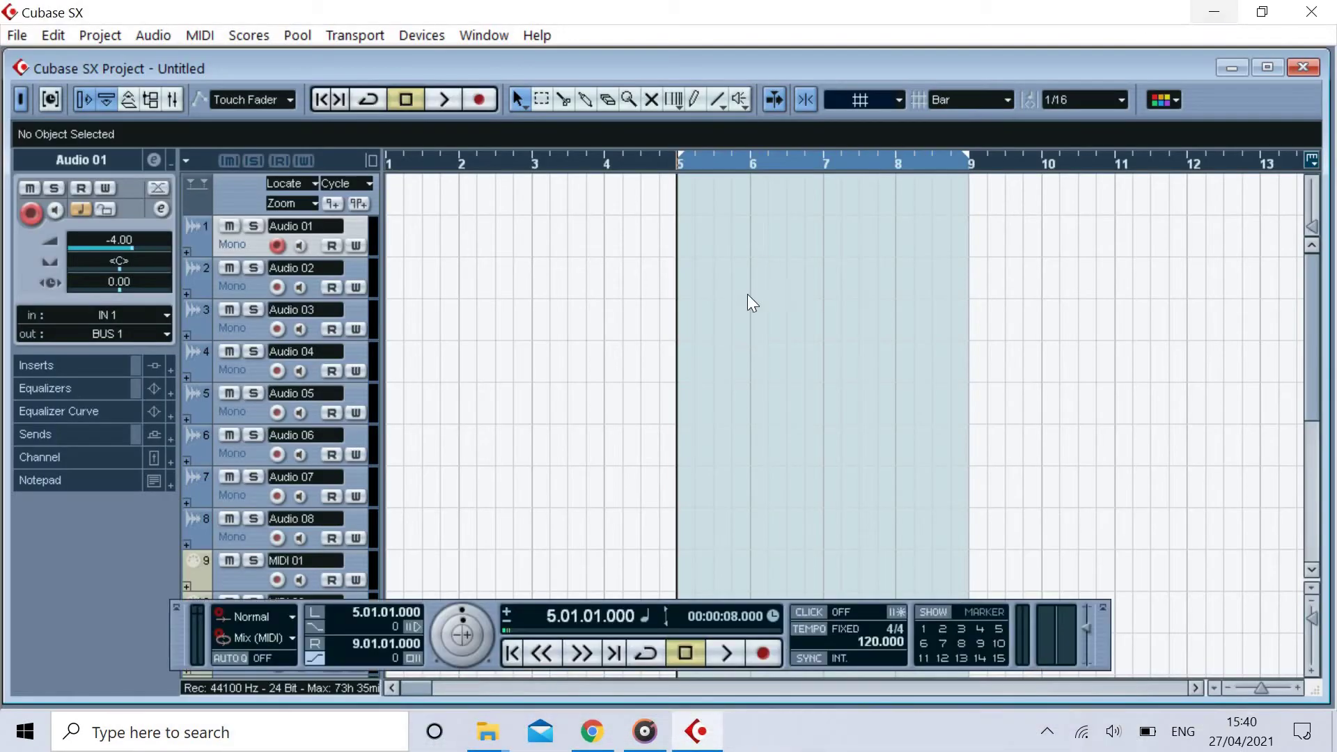
pyautogui.click(412, 35)
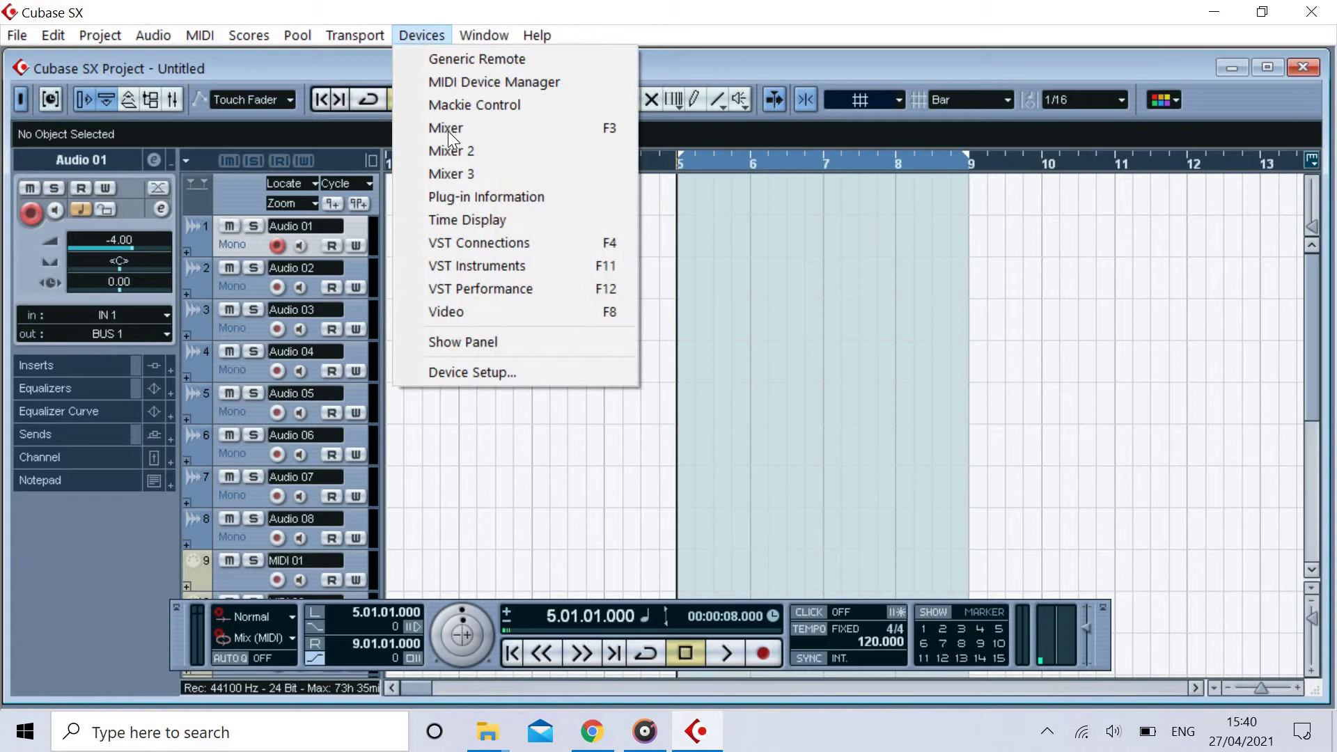
pyautogui.click(485, 243)
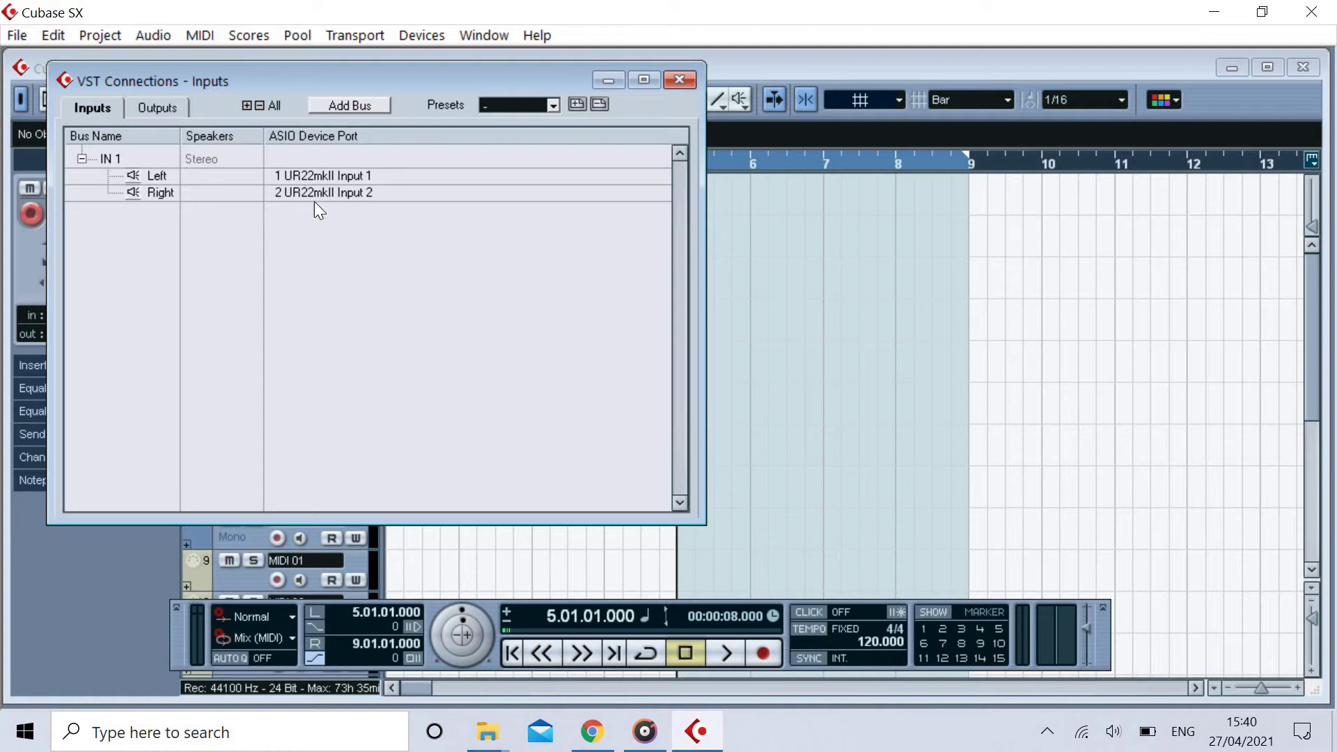
pyautogui.click(149, 107)
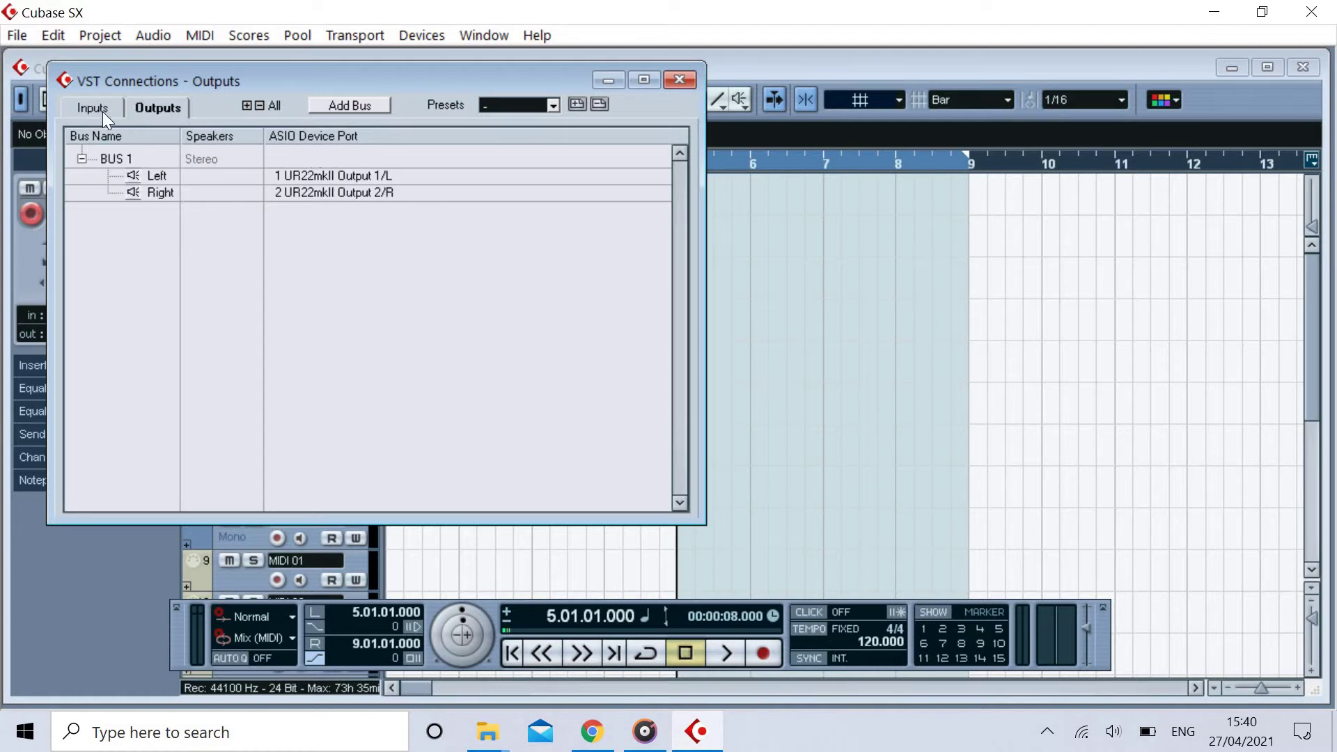
pyautogui.click(103, 111)
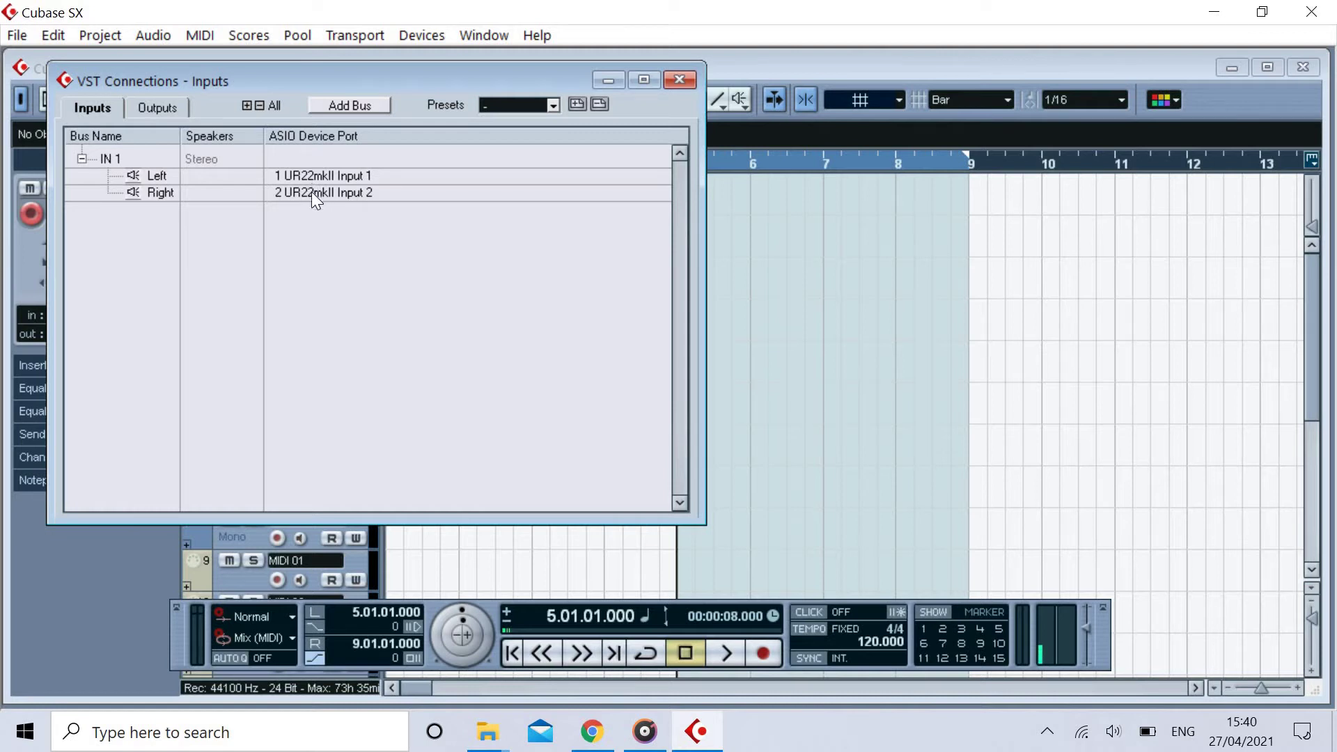
pyautogui.click(677, 81)
# Step: Show the Devices panel and recheck the output buses in VST Connections before closing it
pyautogui.click(419, 39)
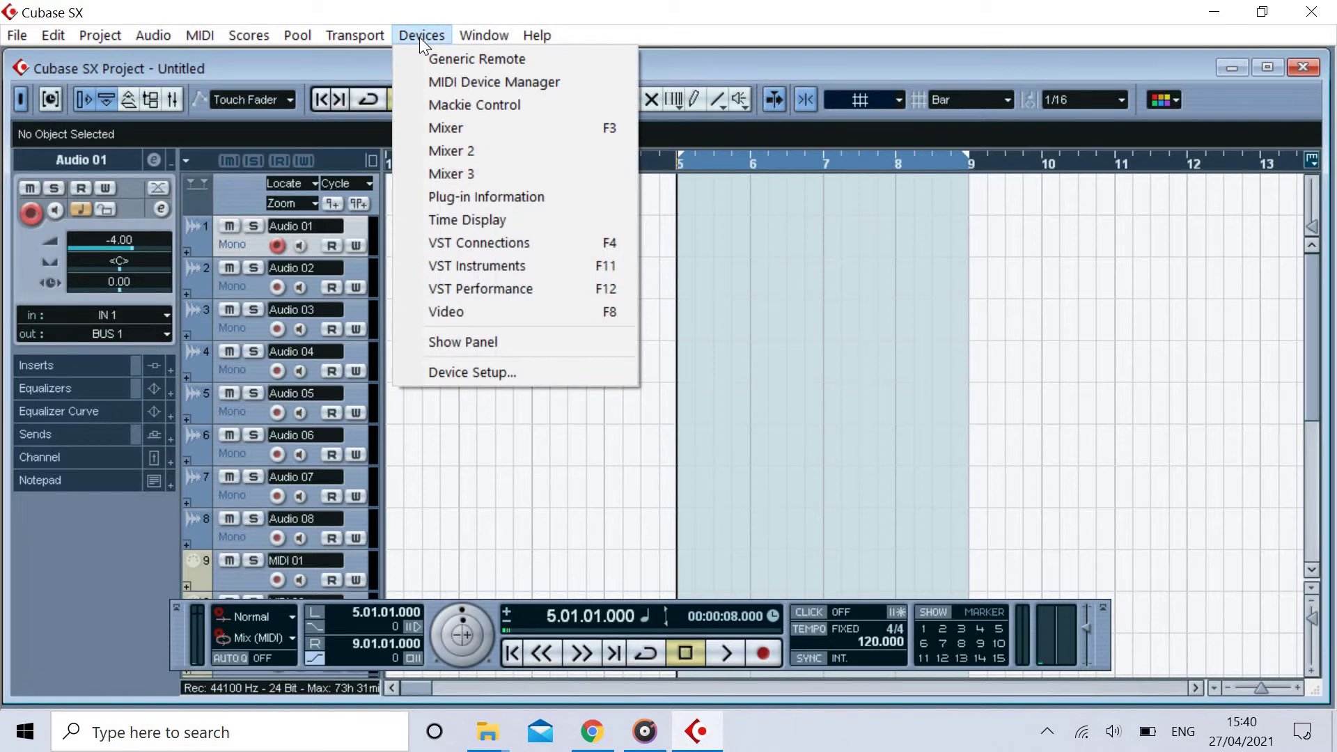
pyautogui.click(492, 342)
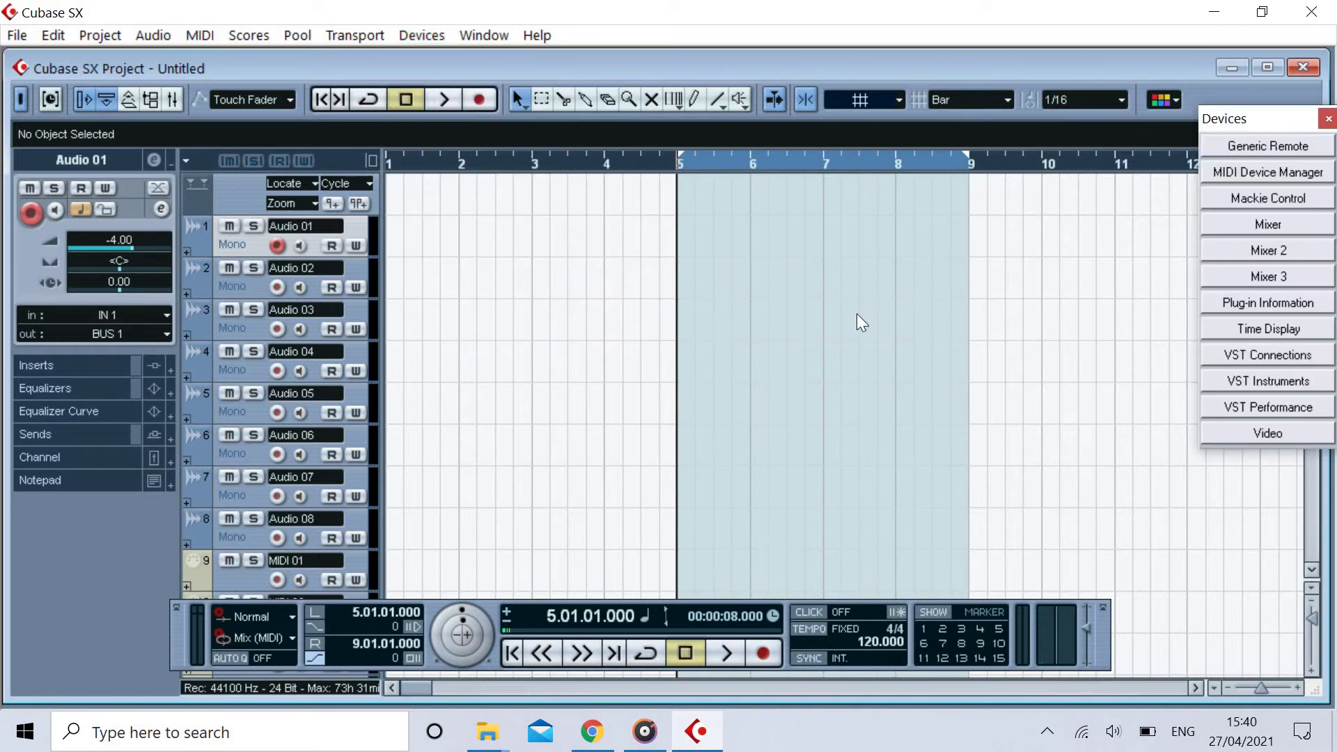
pyautogui.click(1278, 354)
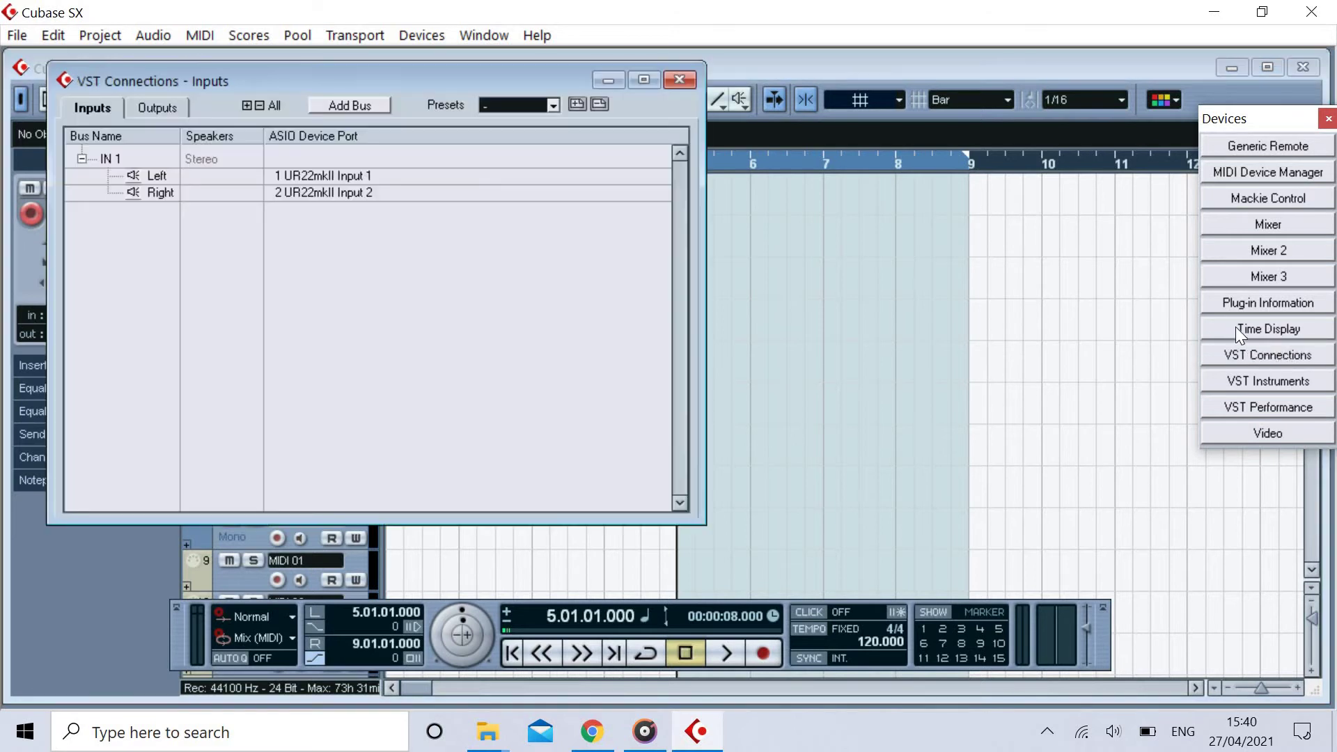
pyautogui.click(161, 110)
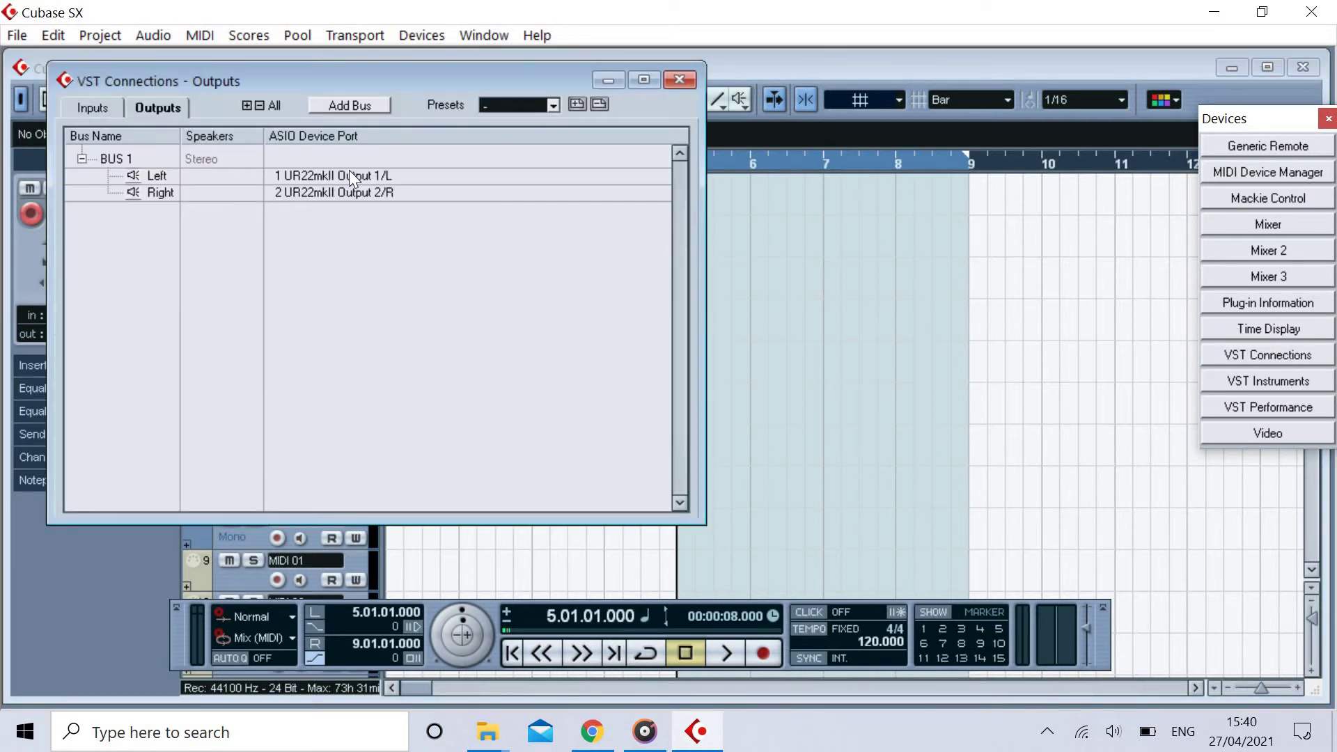
pyautogui.click(684, 79)
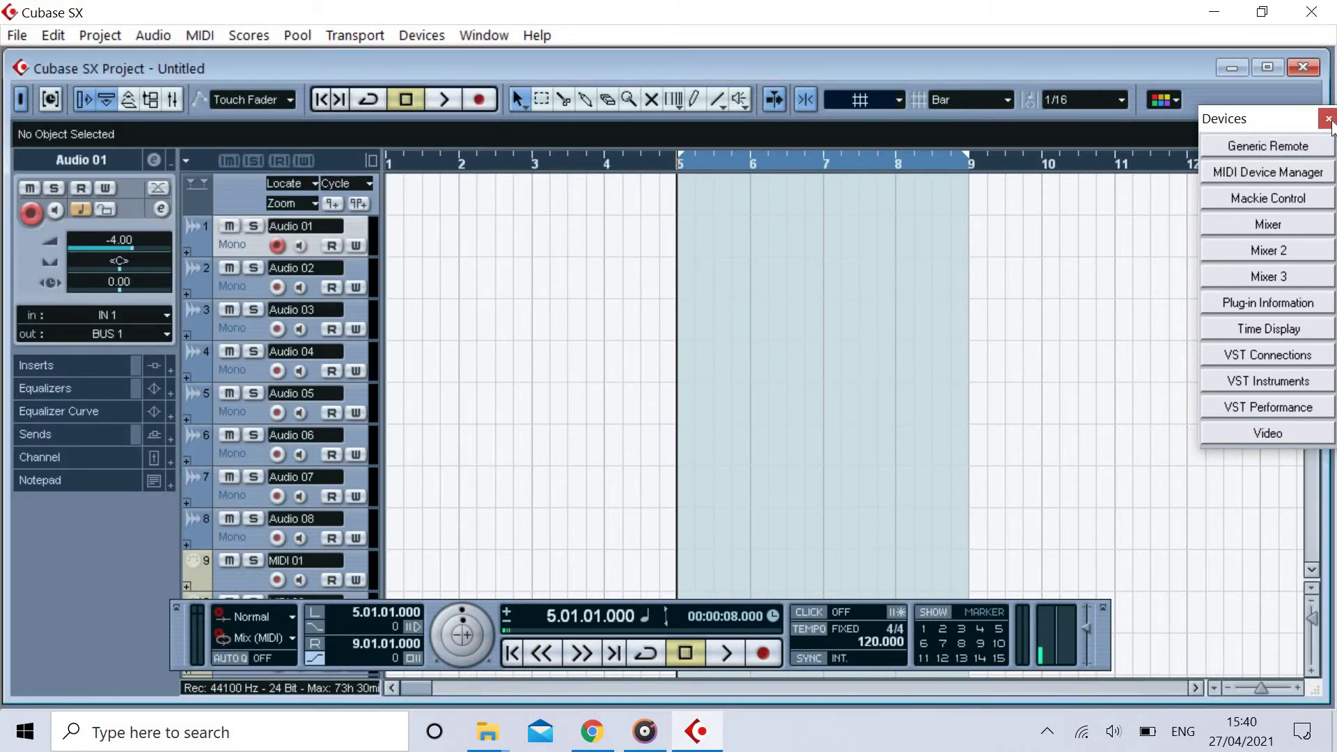
pyautogui.click(415, 42)
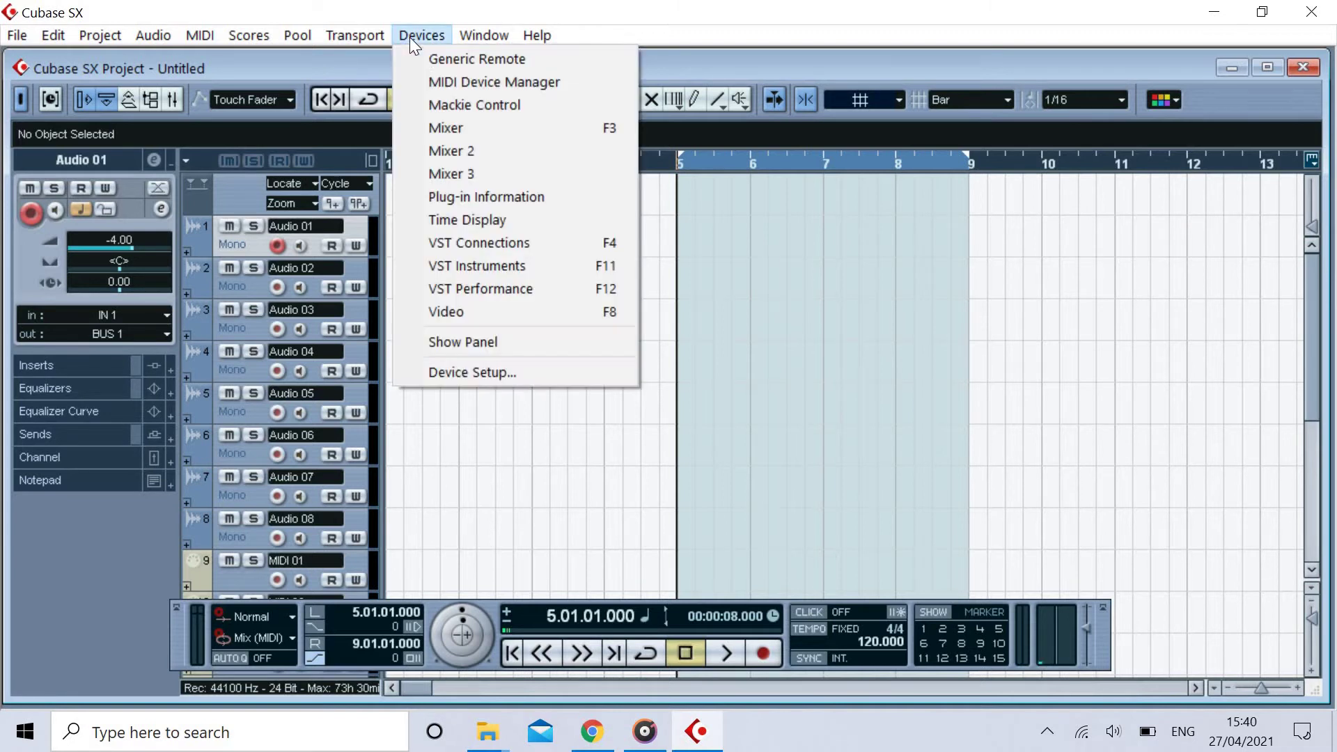
# Step: Look over and close the Mixer, then toggle Audio 01's record-enable off and on
pyautogui.click(456, 128)
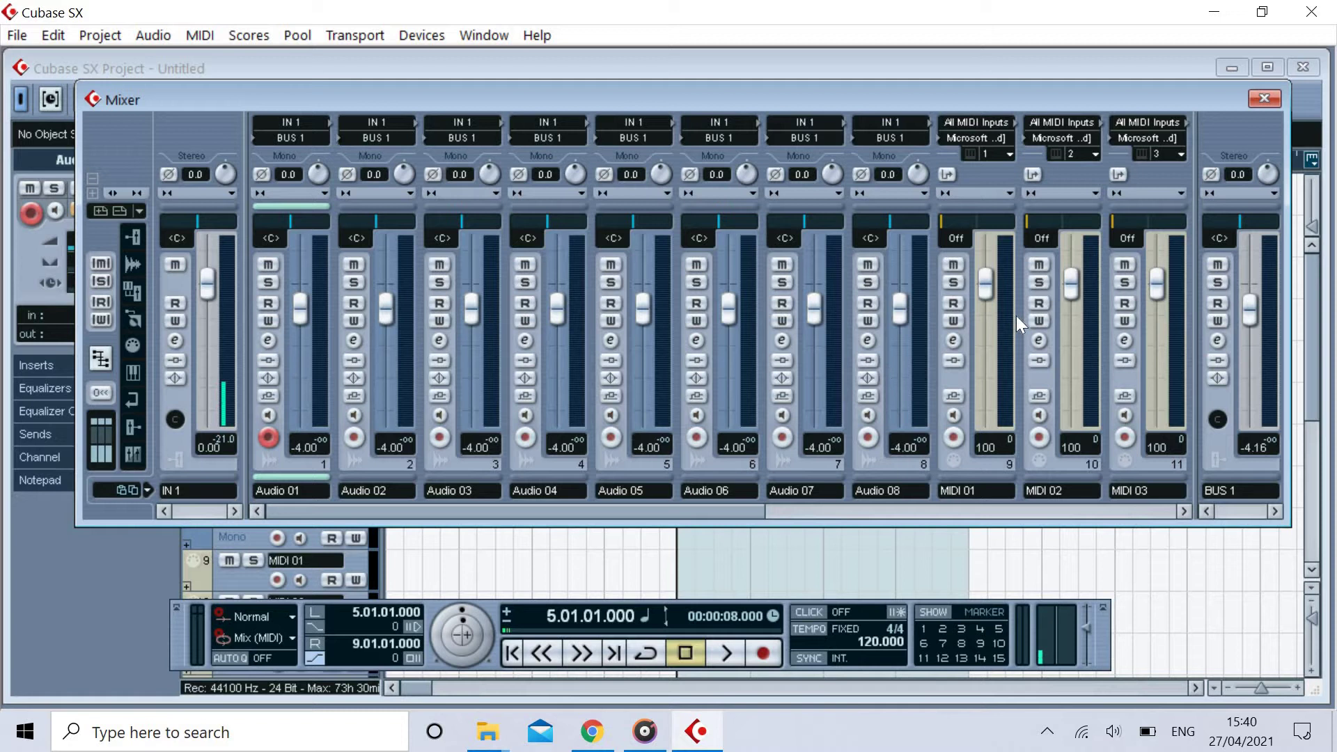
pyautogui.click(1263, 99)
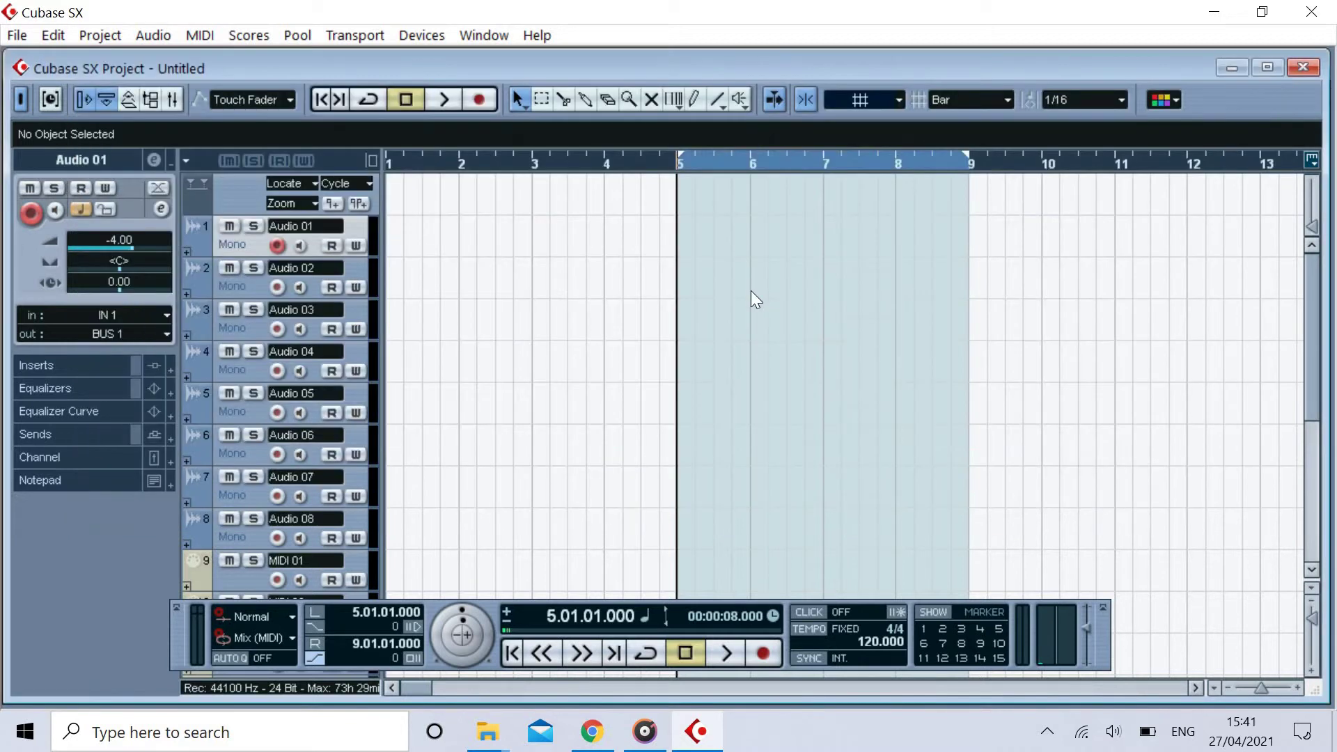
pyautogui.click(277, 245)
pyautogui.click(276, 246)
# Step: Record a take on Audio 01 from bar 5, then convert it with Audio > Events to Part
pyautogui.click(762, 653)
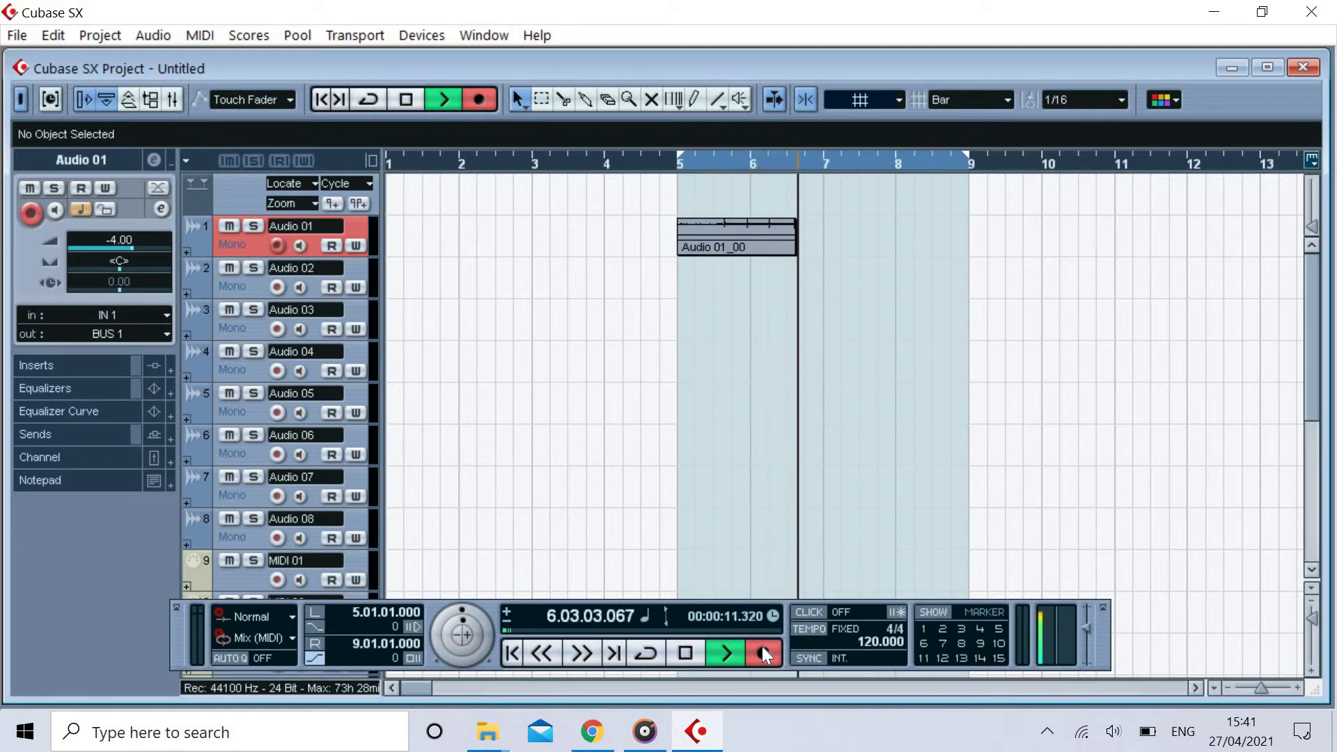
pyautogui.click(691, 654)
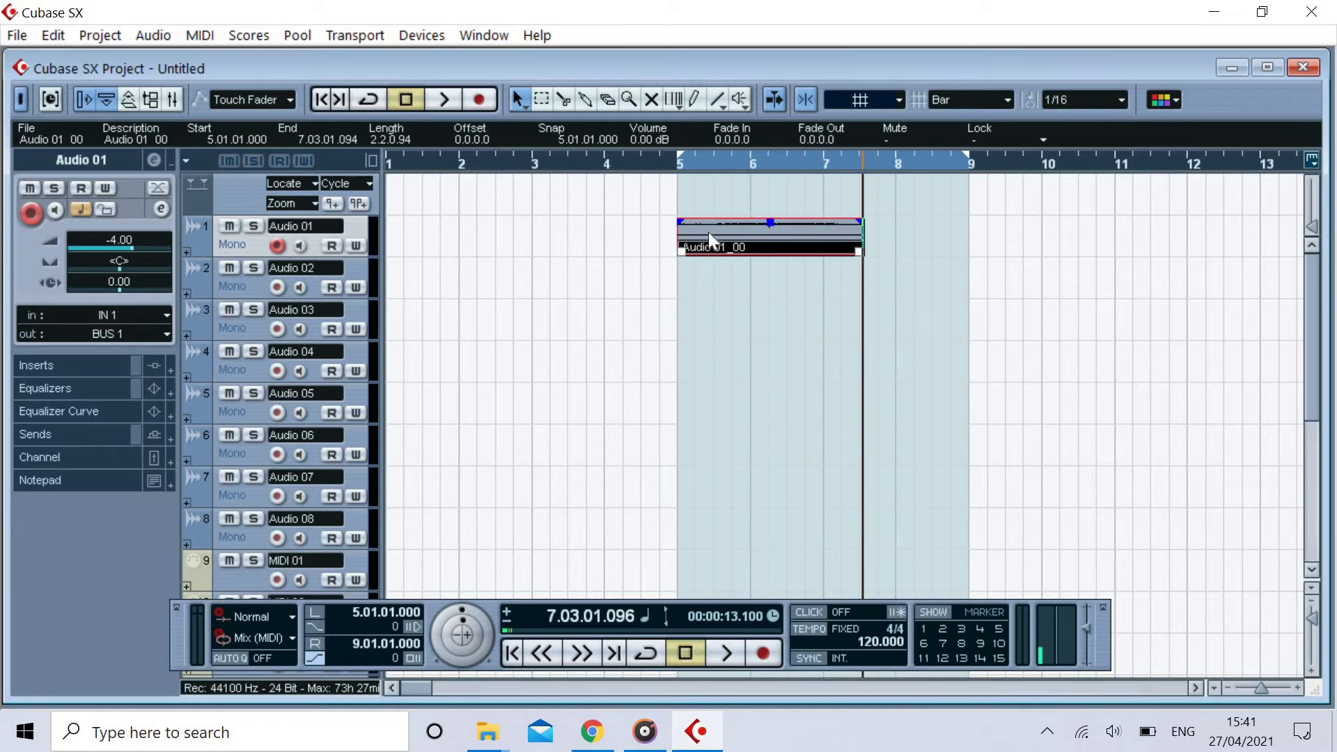
pyautogui.click(162, 38)
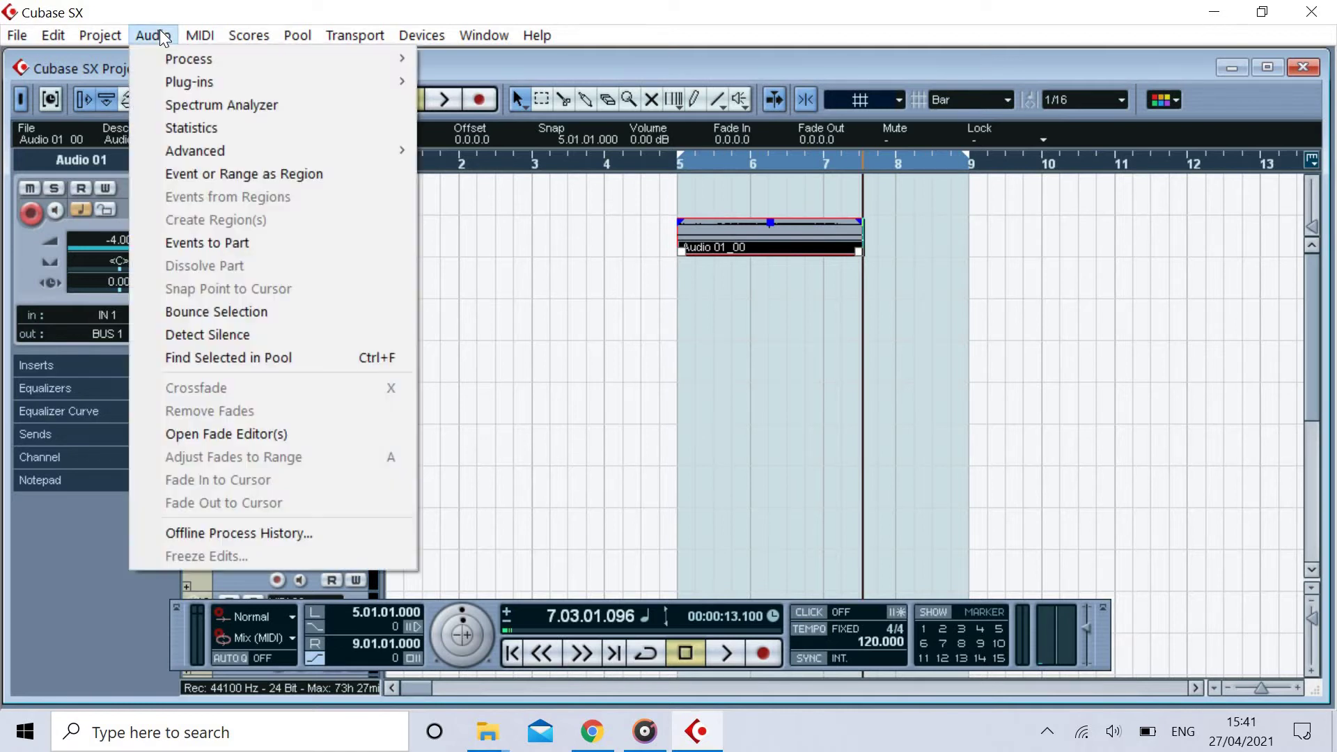
pyautogui.click(208, 244)
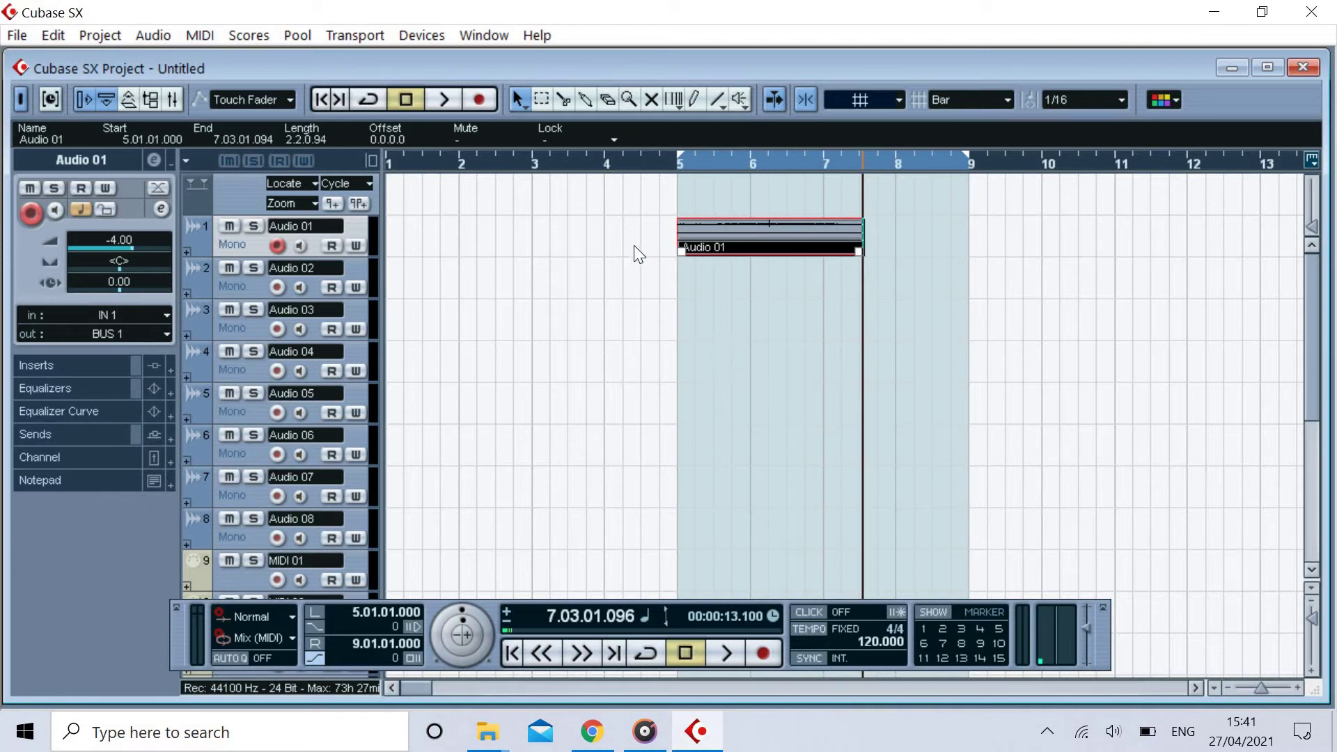
pyautogui.keyDown('ctrl'); pyautogui.click(607, 161); pyautogui.keyUp('ctrl')
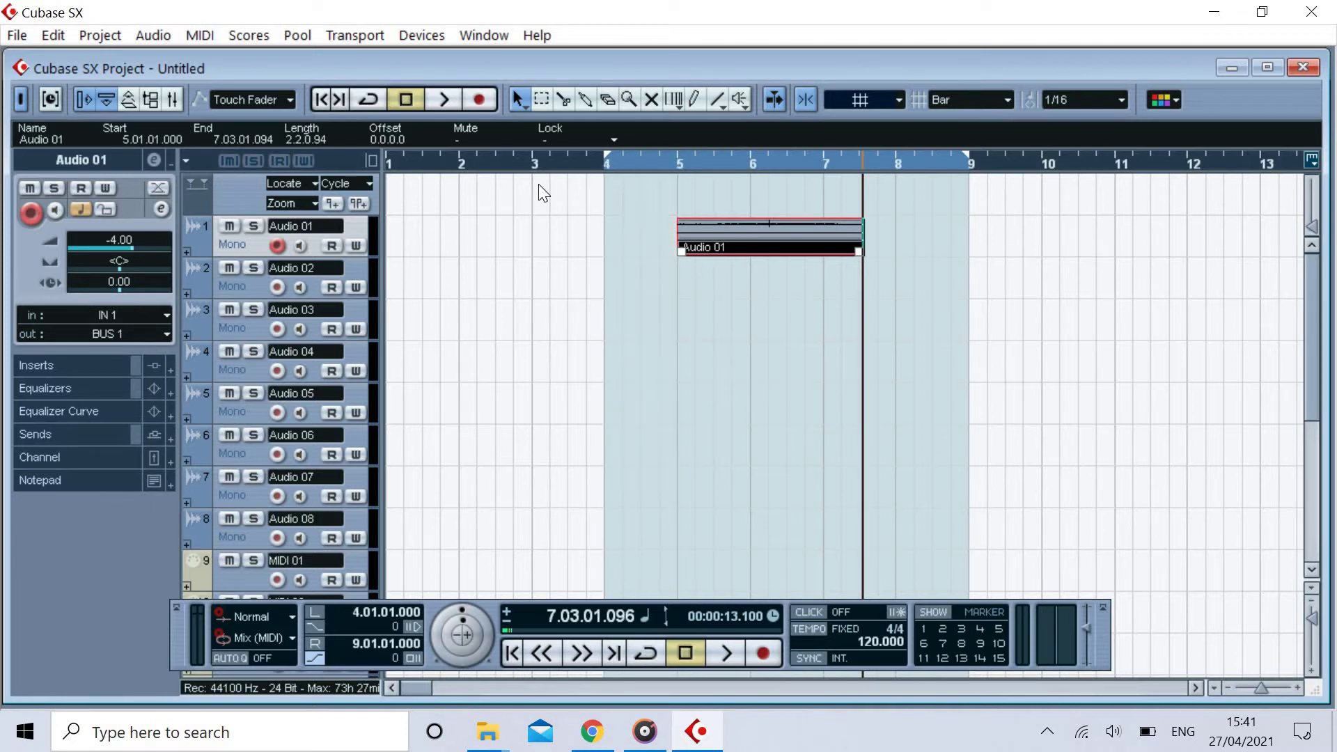
pyautogui.keyDown('ctrl'); pyautogui.click(536, 166); pyautogui.keyUp('ctrl')
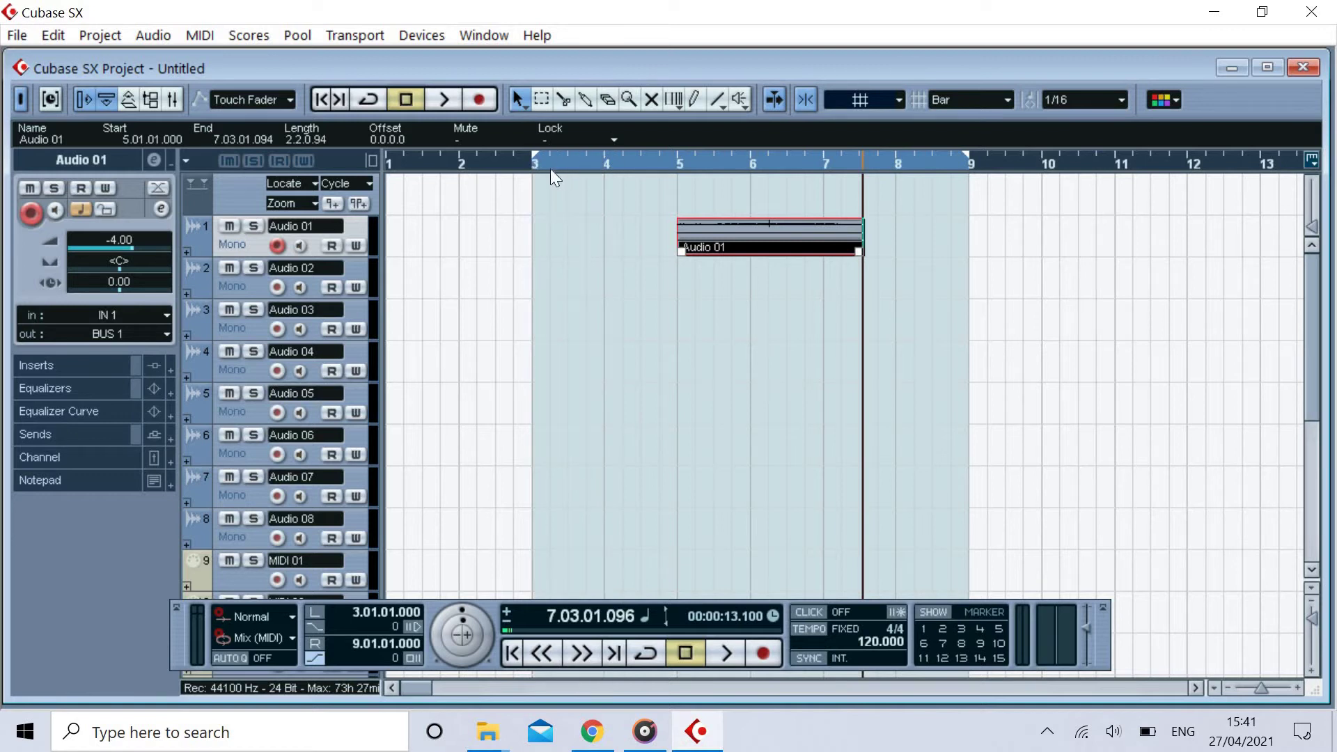
pyautogui.keyDown('ctrl'); pyautogui.click(465, 160); pyautogui.keyUp('ctrl')
pyautogui.keyDown('ctrl'); pyautogui.click(680, 161); pyautogui.keyUp('ctrl')
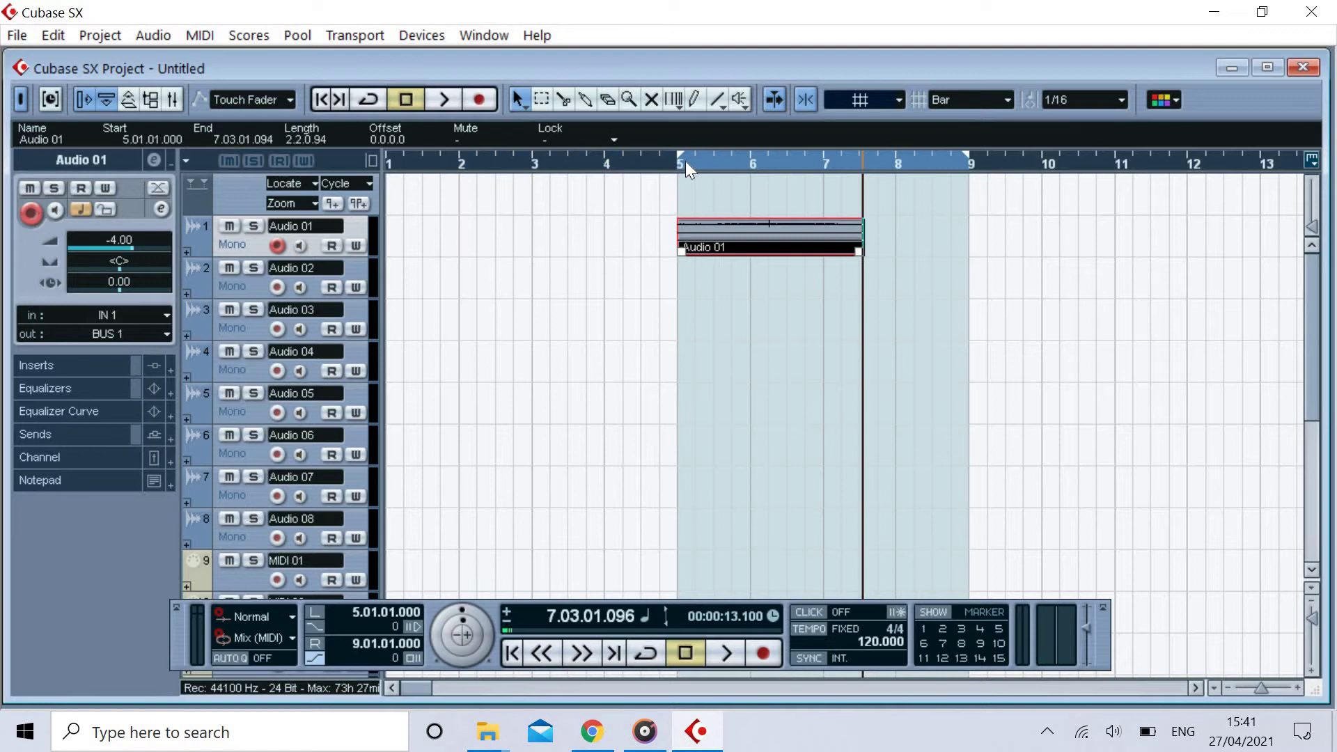
pyautogui.keyDown('alt'); pyautogui.click(874, 166); pyautogui.keyUp('alt')
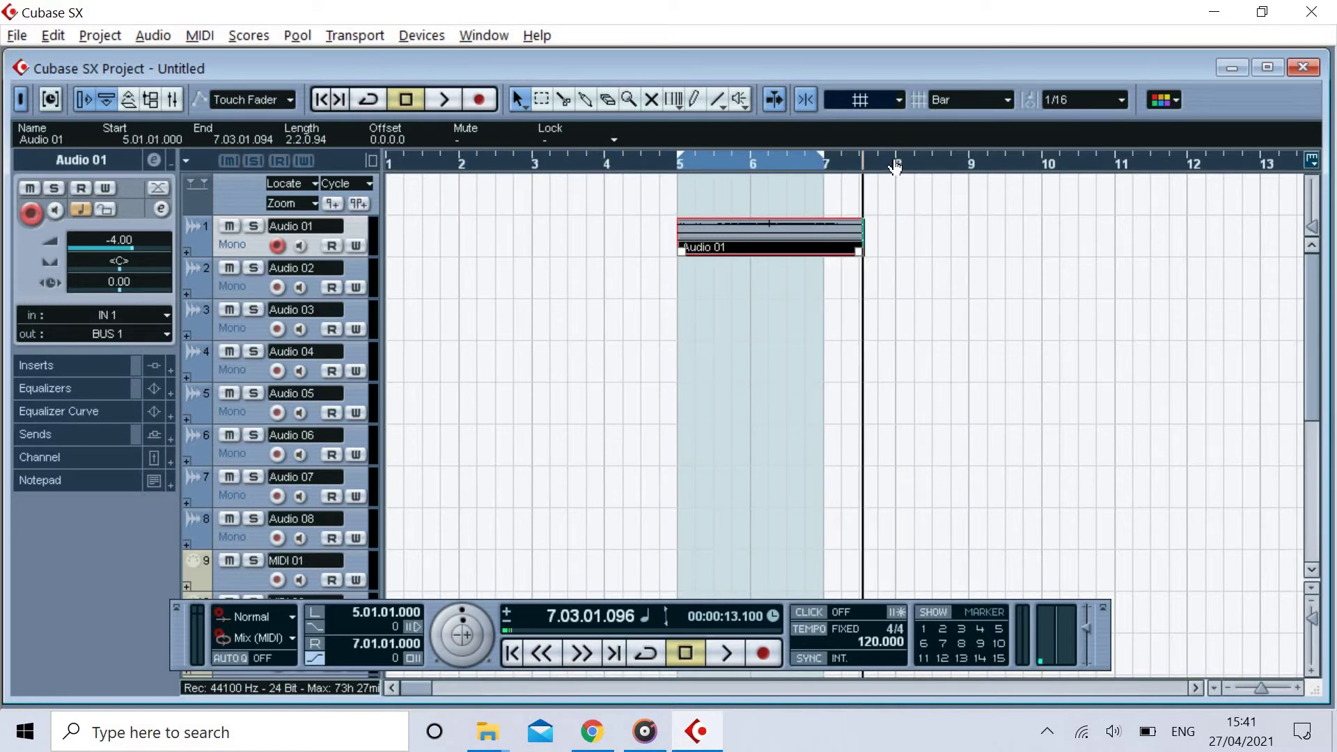
pyautogui.keyDown('alt'); pyautogui.click(969, 162); pyautogui.keyUp('alt')
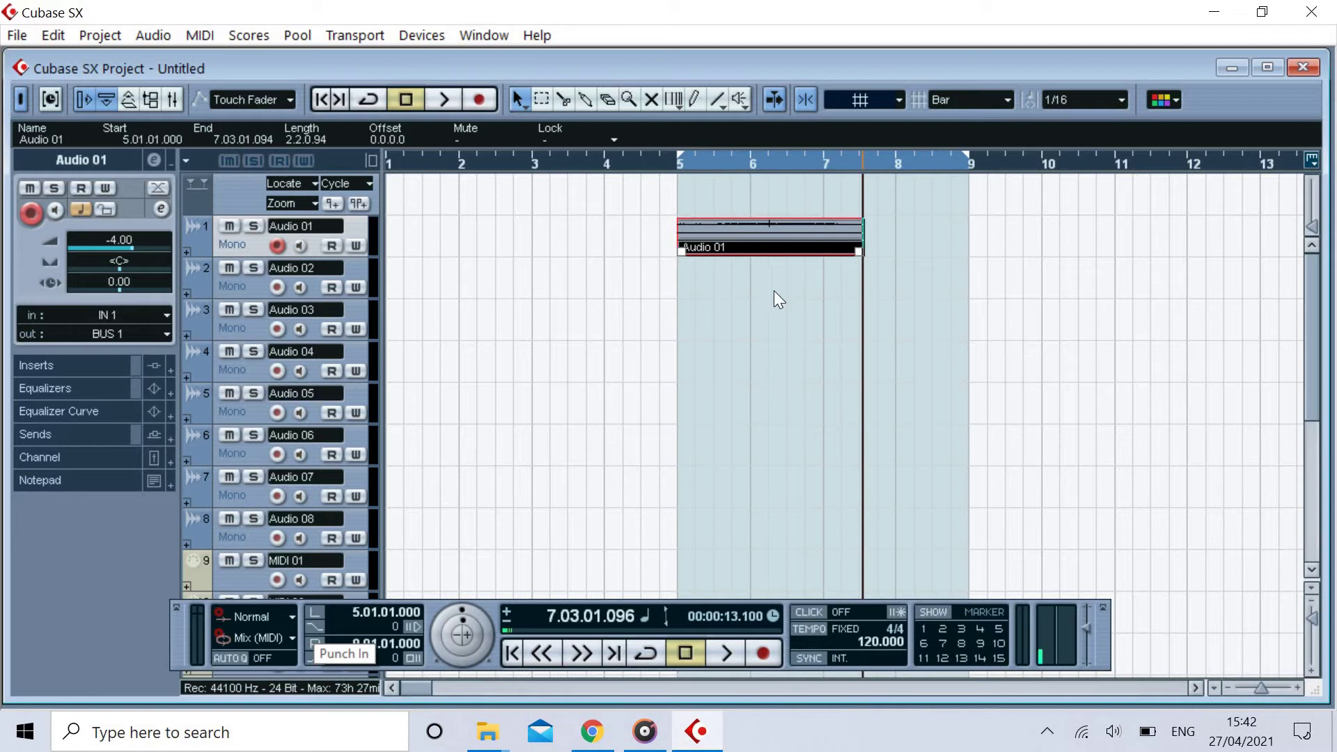
# Step: Set the left locator to bar 6, the right locator to bar 7, and the cursor to bar 5
pyautogui.keyDown('ctrl'); pyautogui.click(754, 157); pyautogui.keyUp('ctrl')
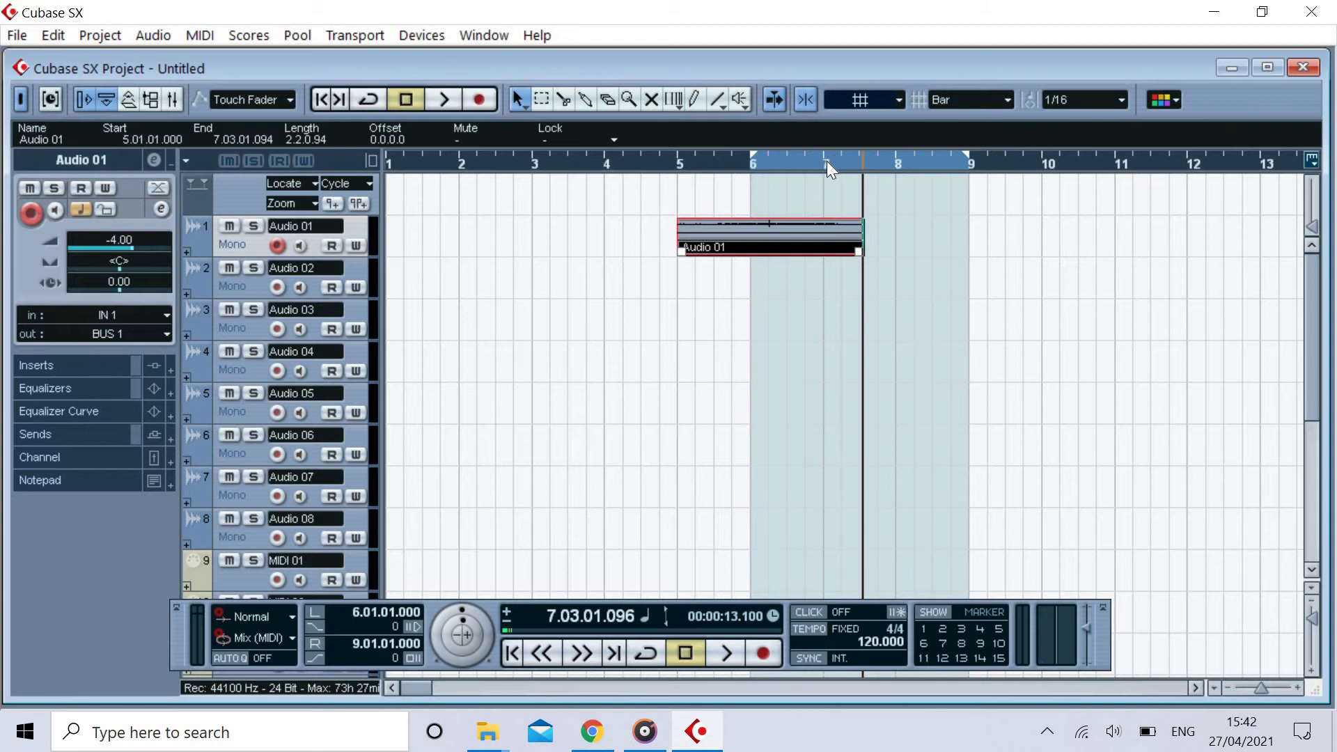
pyautogui.keyDown('alt'); pyautogui.click(826, 161); pyautogui.keyUp('alt')
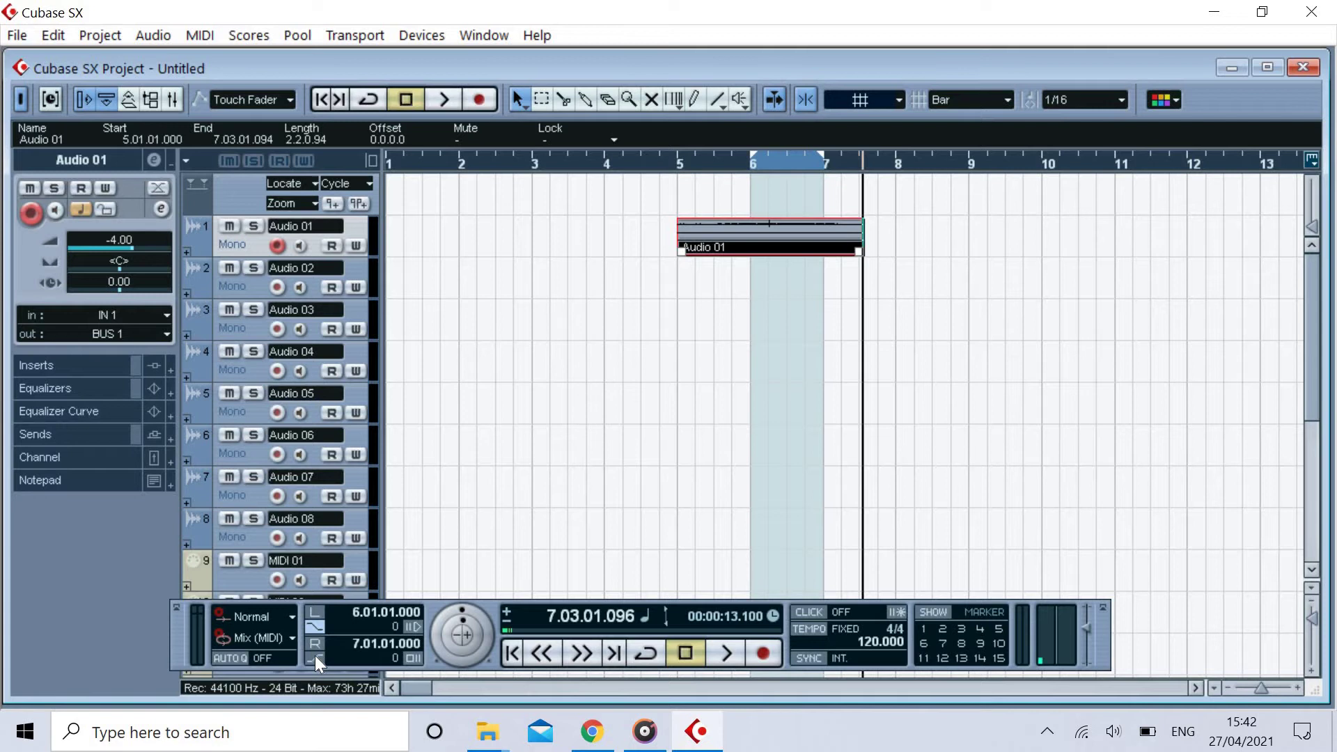
pyautogui.click(653, 167)
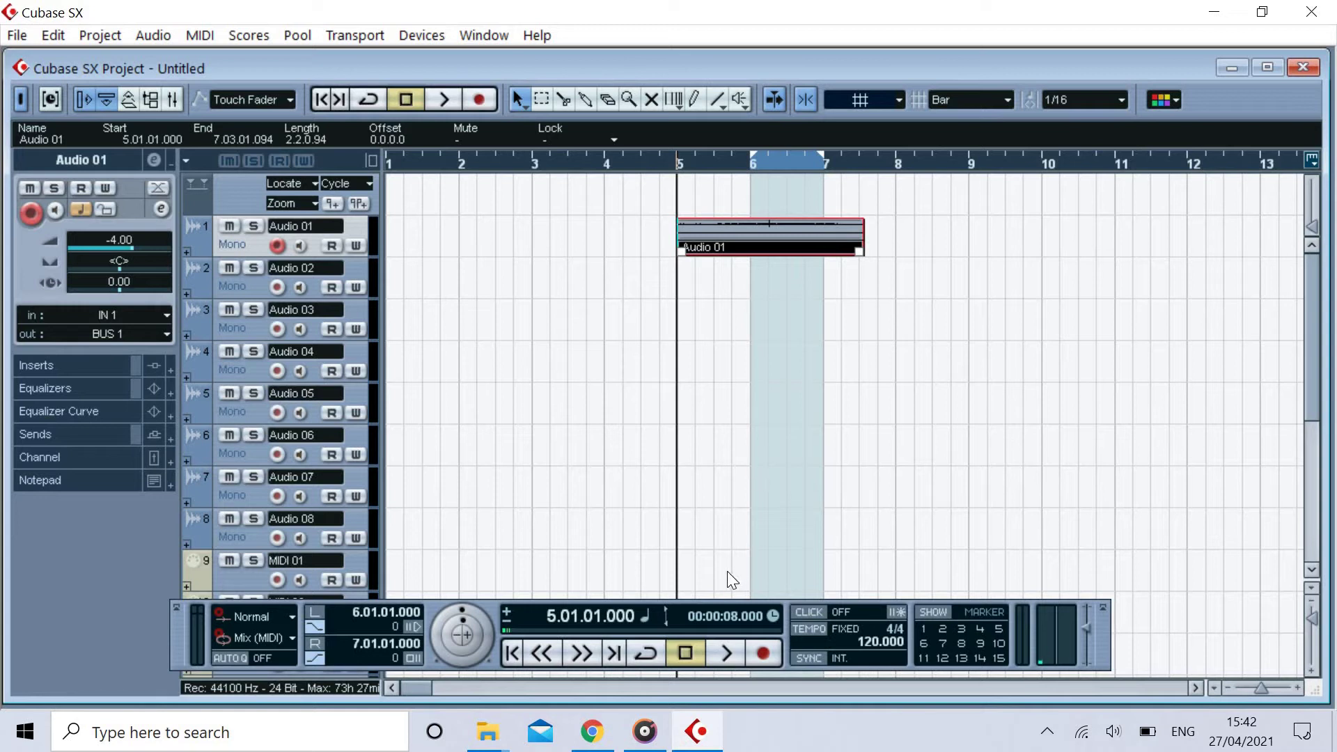
# Step: Punch-record a new take between bars 6 and 7, then play it back from bar 5
pyautogui.click(724, 650)
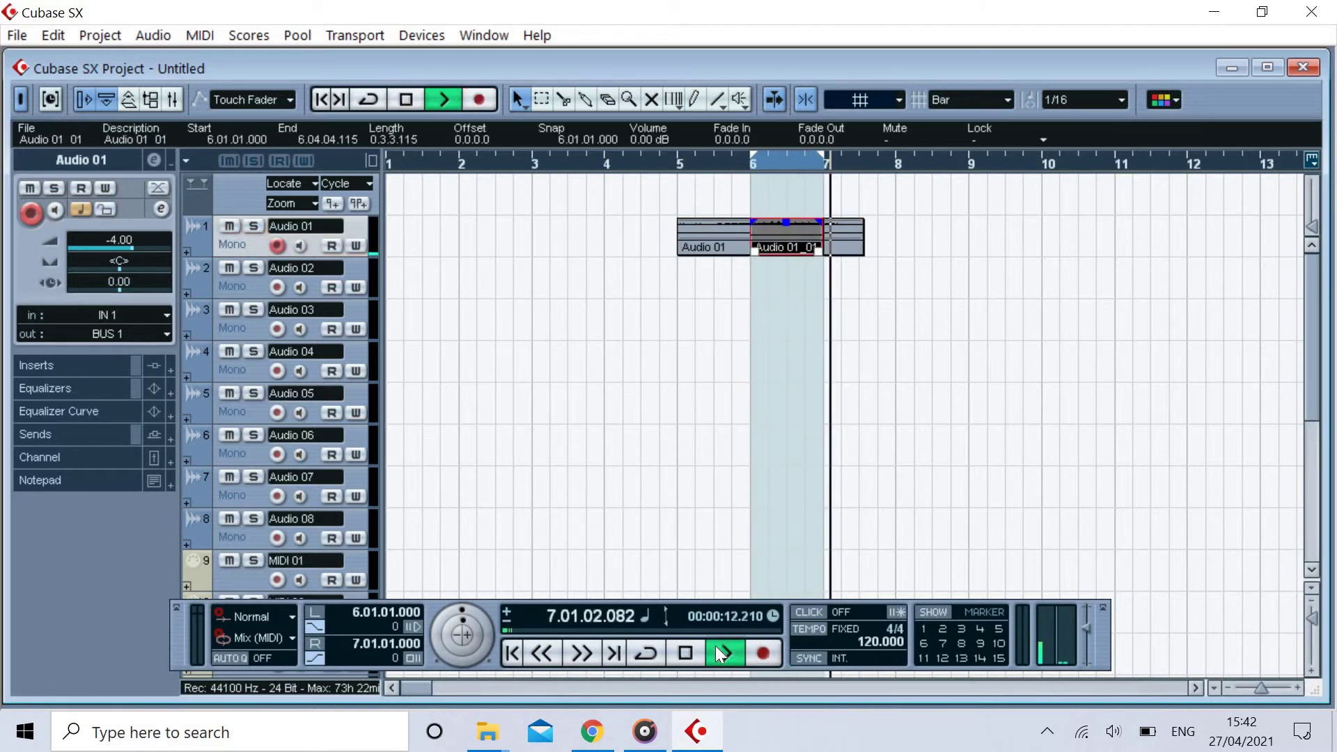
pyautogui.click(684, 652)
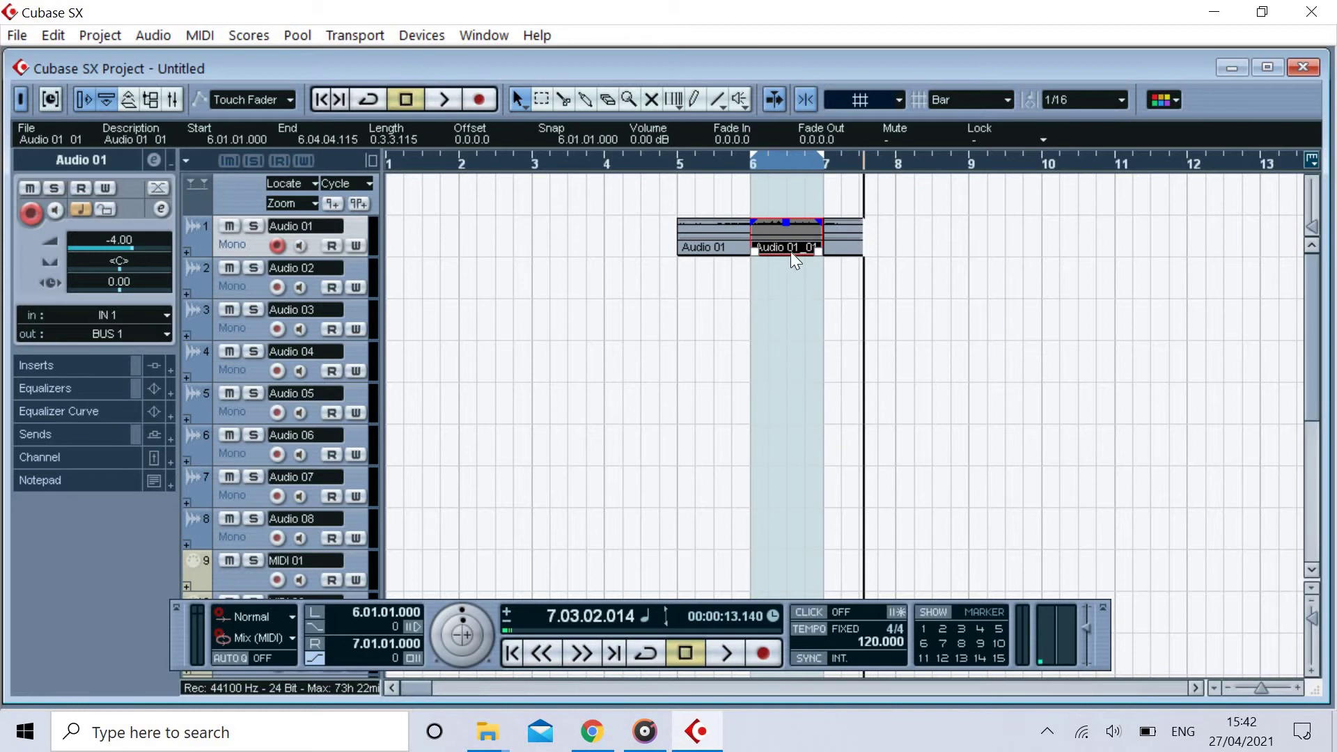
pyautogui.click(699, 161)
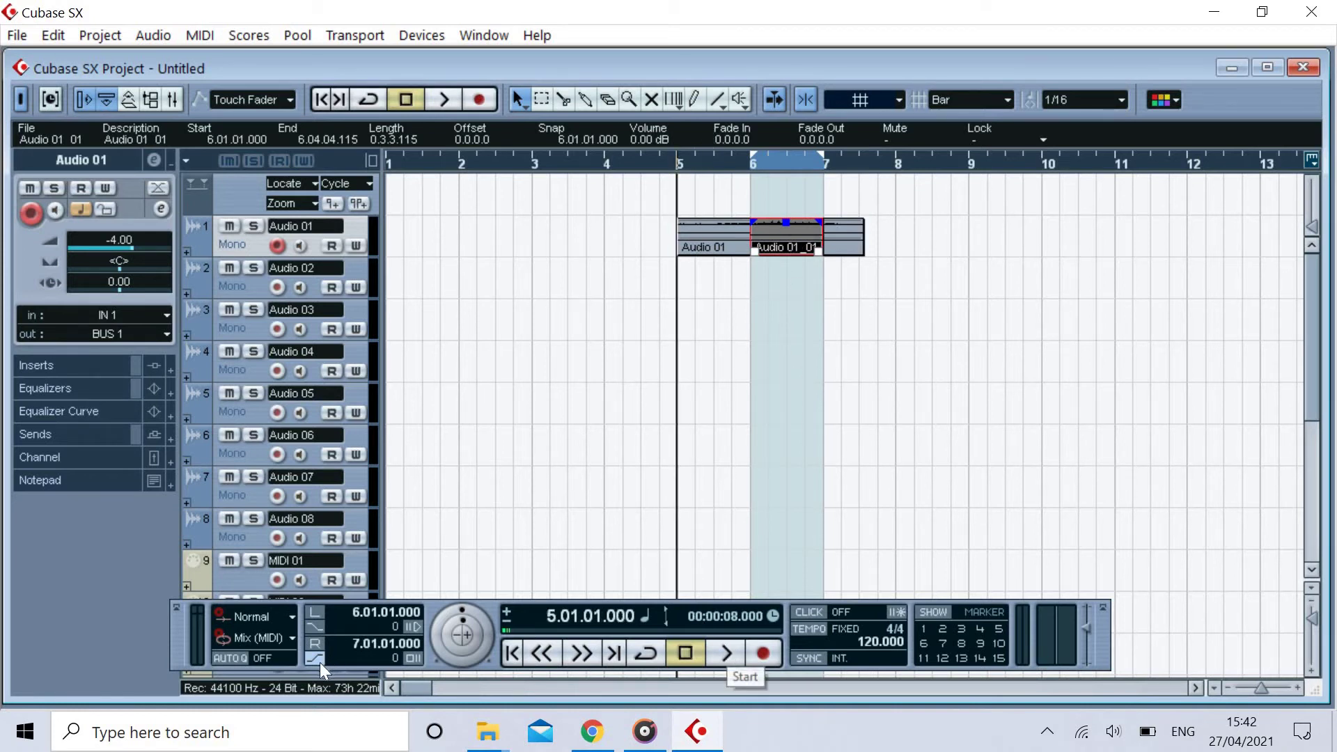
pyautogui.click(717, 654)
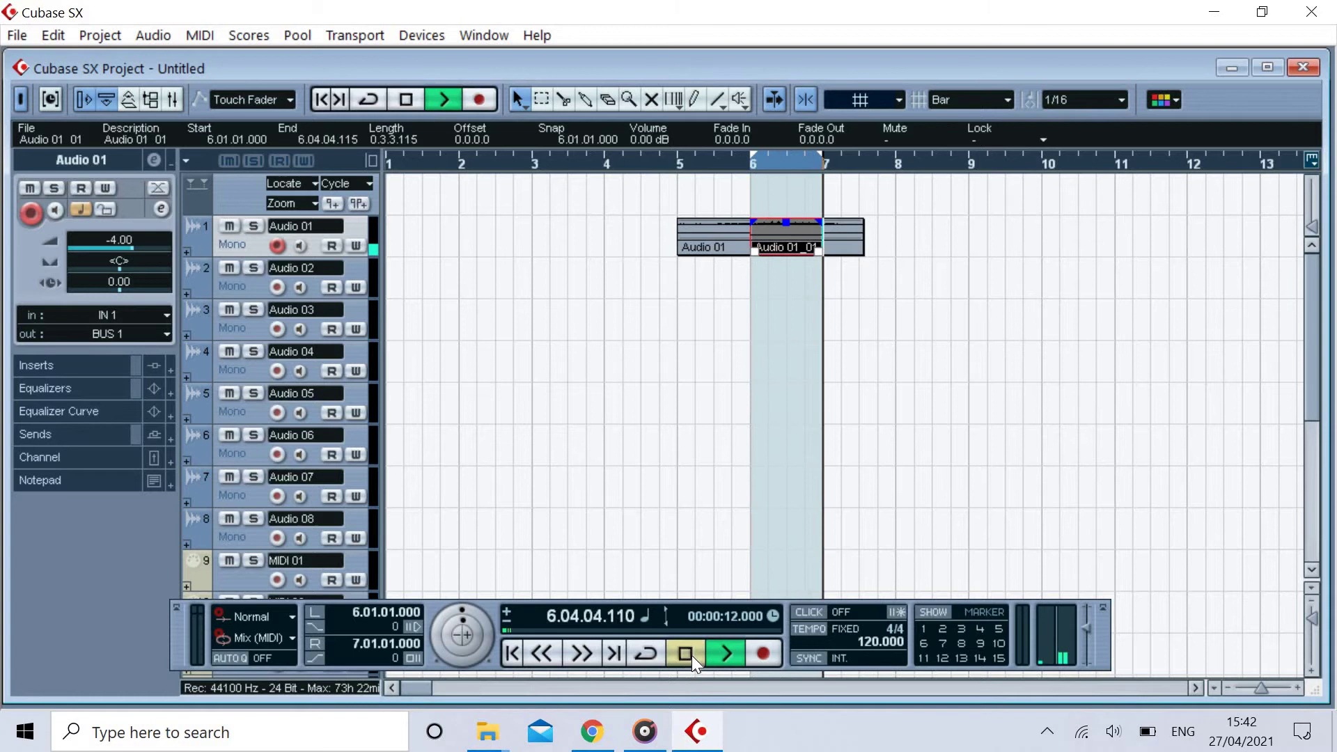
pyautogui.click(691, 654)
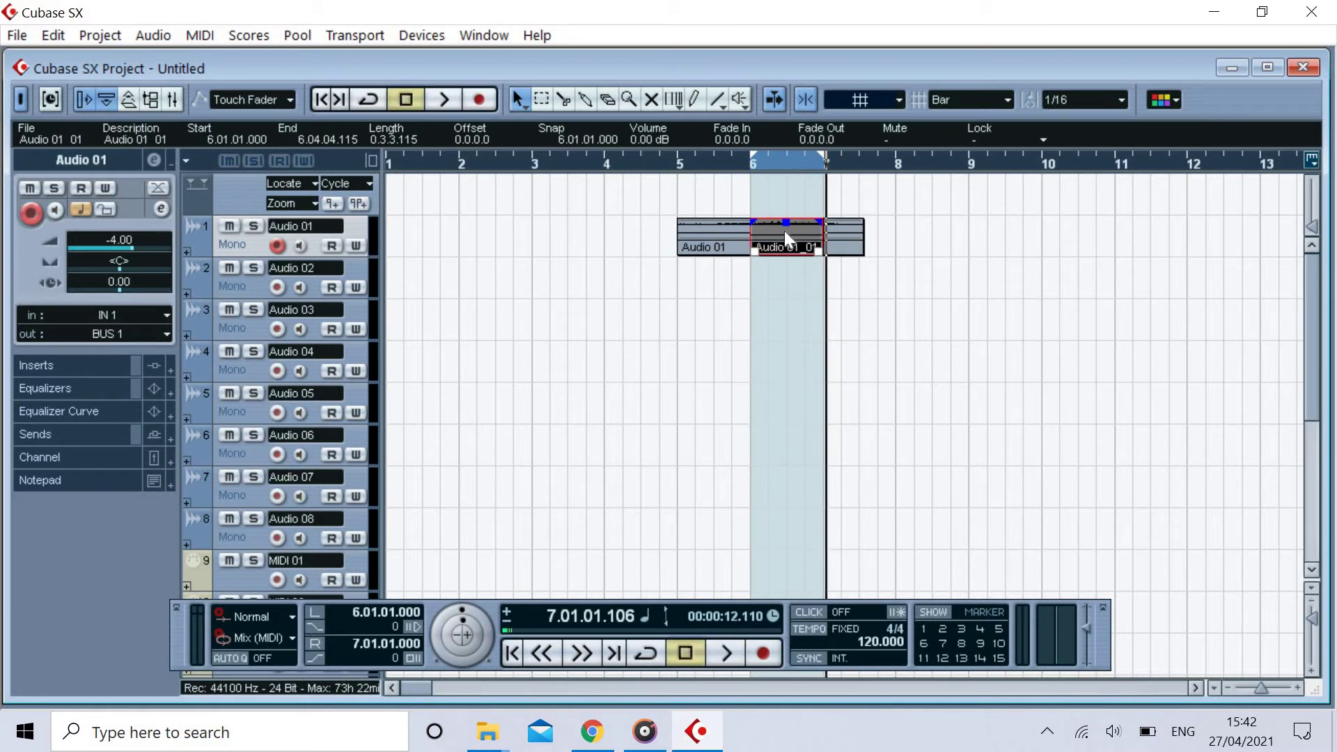
# Step: Move the Audio 01_01 take to bar 8 using the Object Selection tool
pyautogui.rightClick(597, 358)
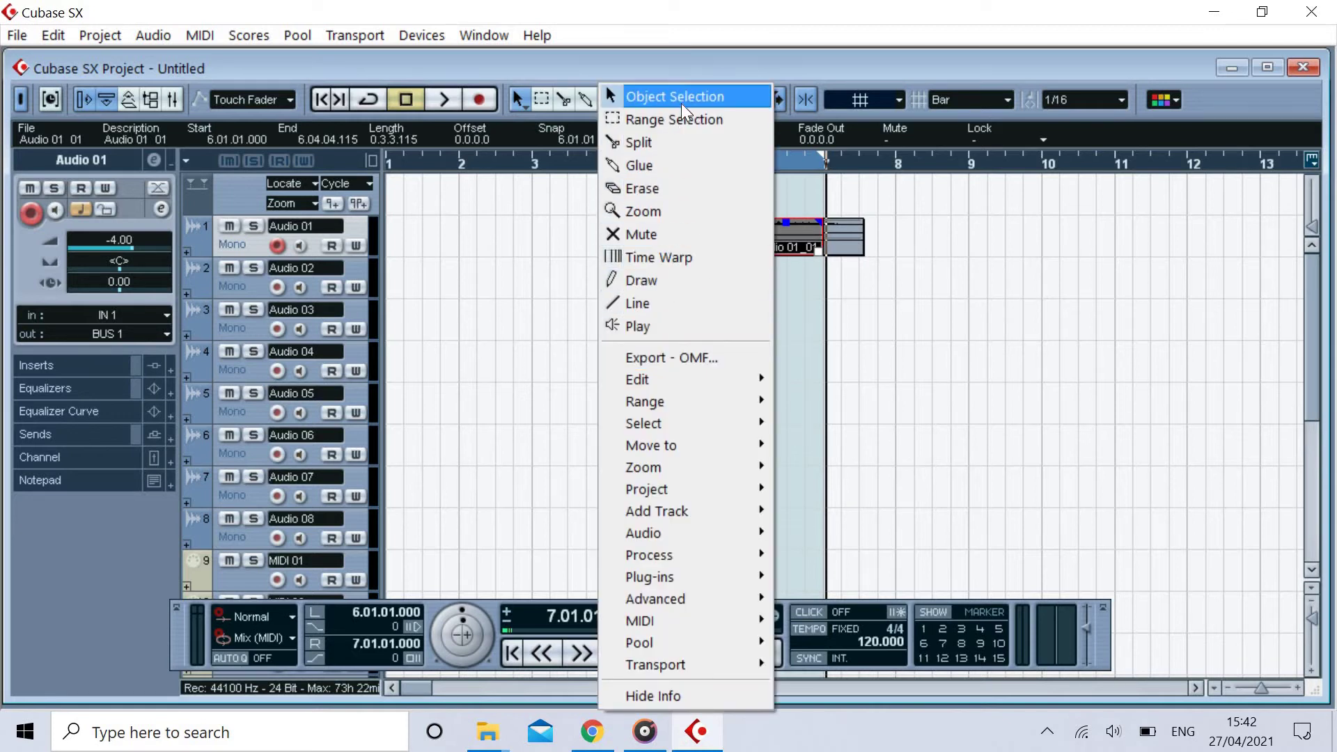
pyautogui.click(637, 96)
pyautogui.rightClick(530, 302)
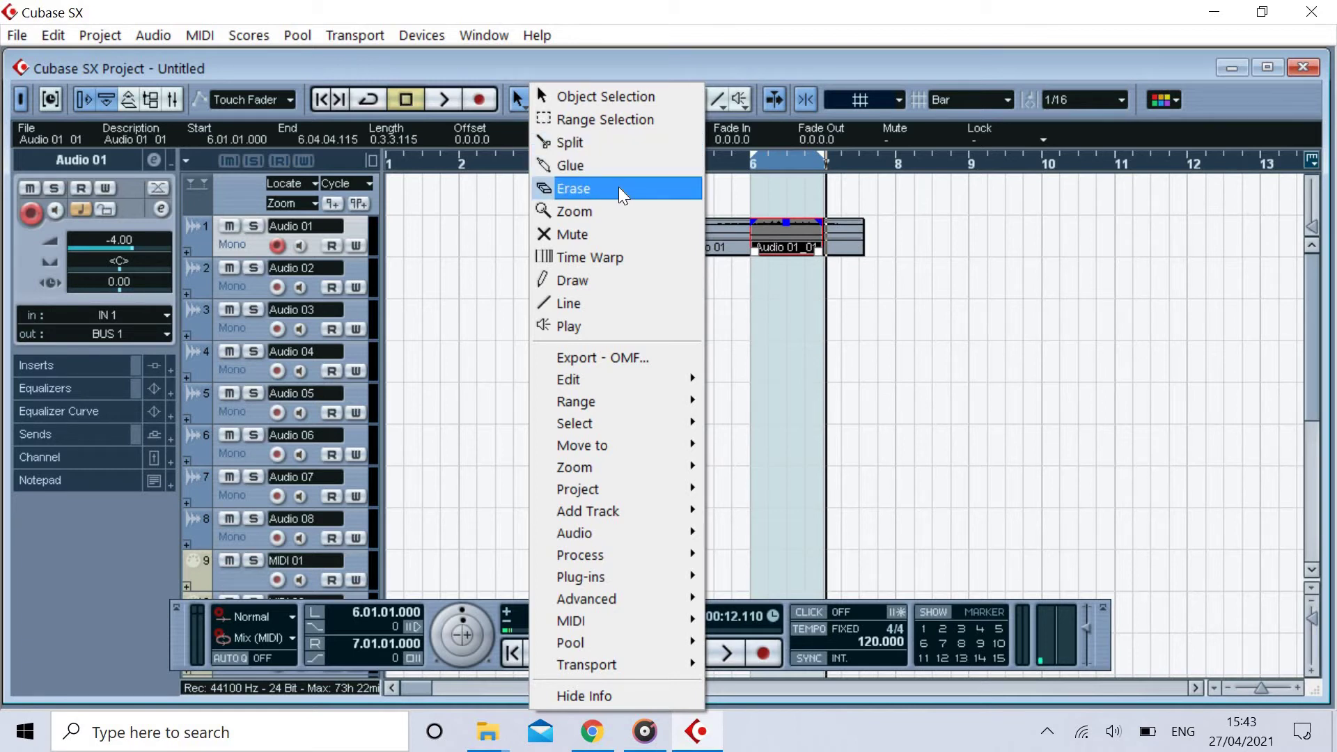
pyautogui.click(773, 227)
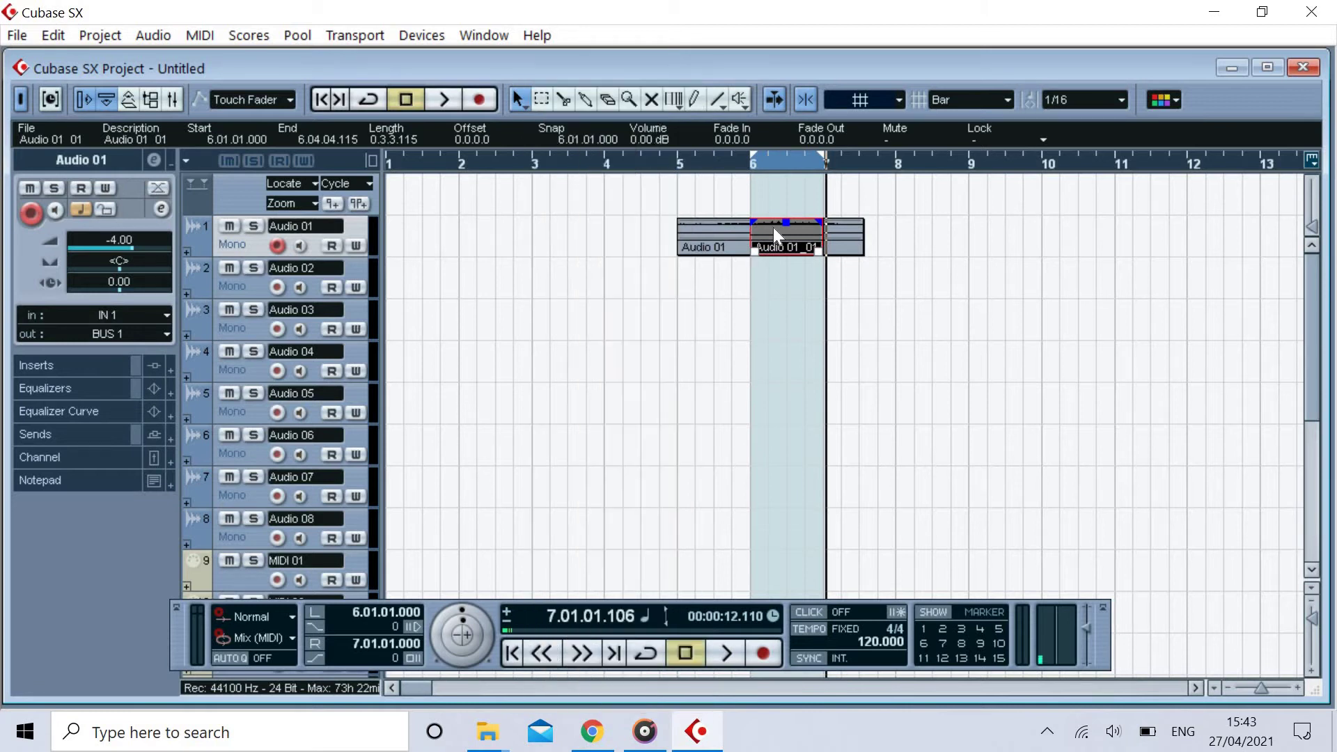
pyautogui.moveTo(799, 231); pyautogui.dragTo(899, 232)
pyautogui.click(863, 308)
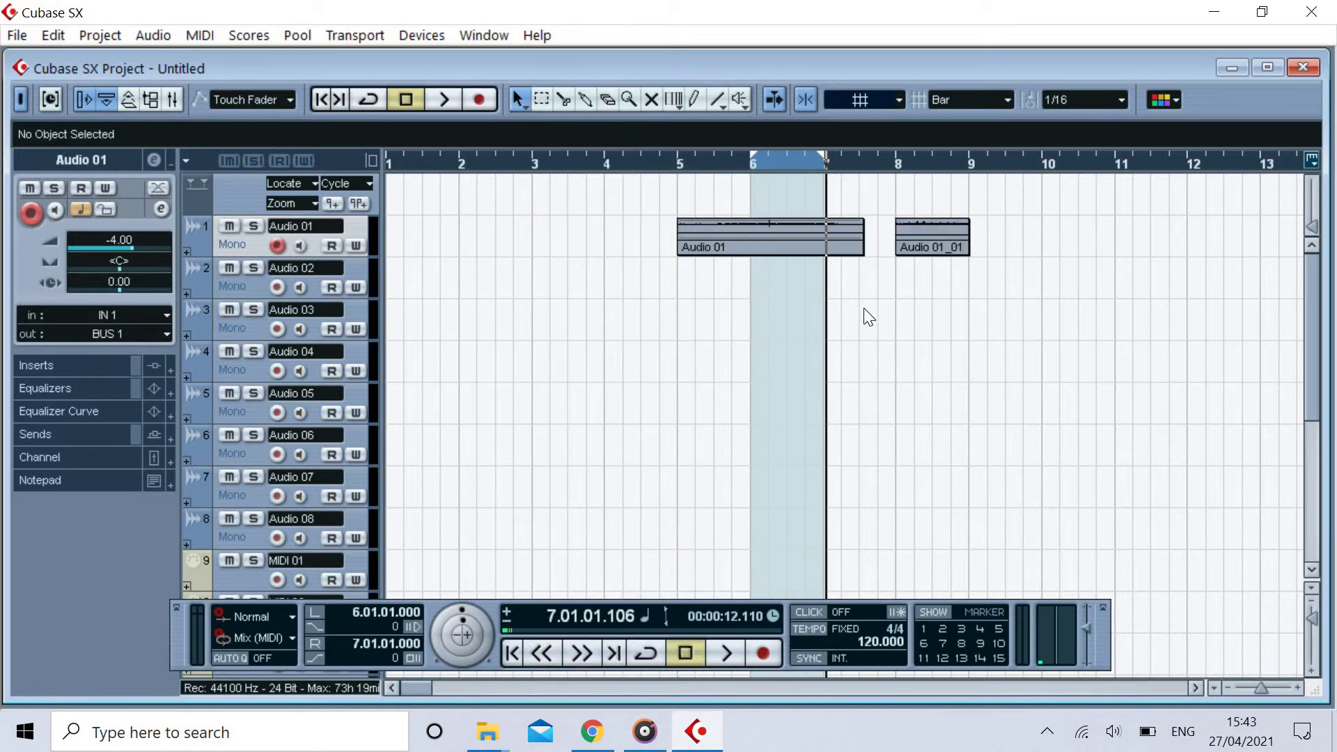
# Step: Glue Audio 01 and Audio 01_01 into one event, then return to Object Selection
pyautogui.rightClick(514, 331)
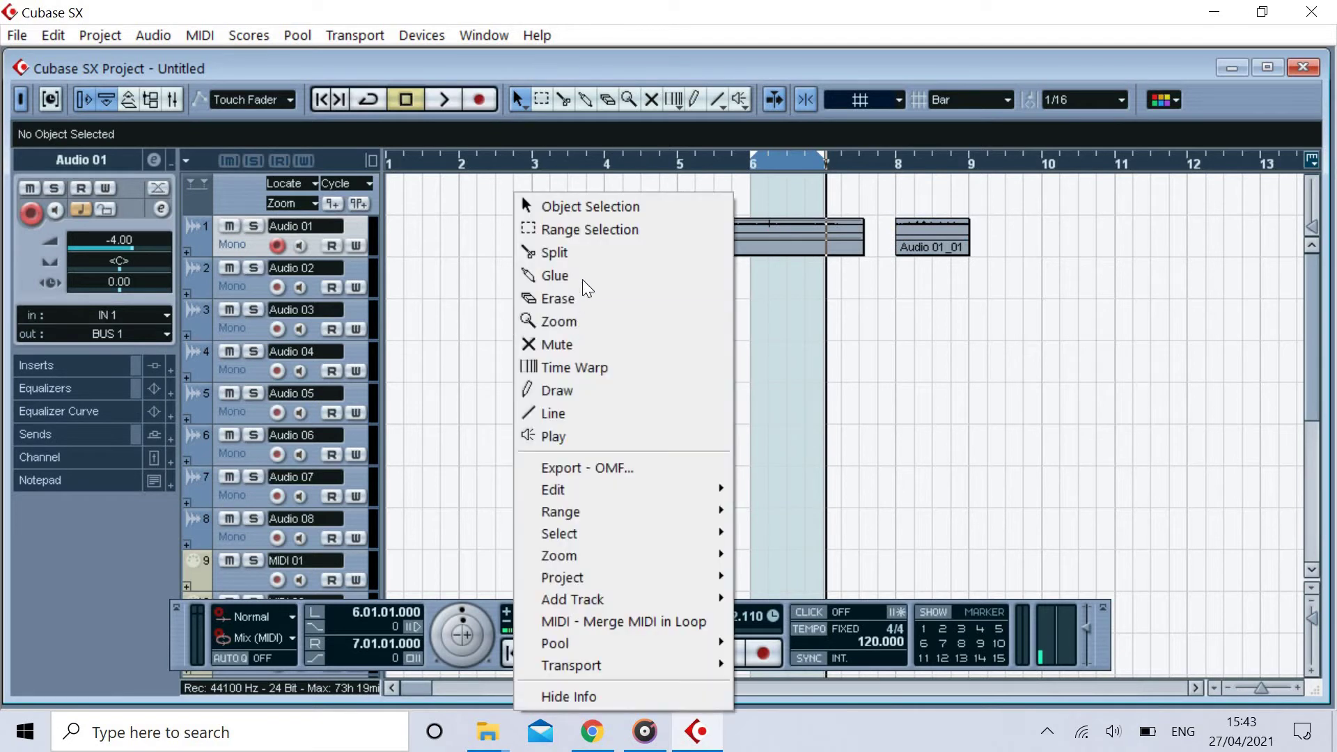
pyautogui.click(584, 276)
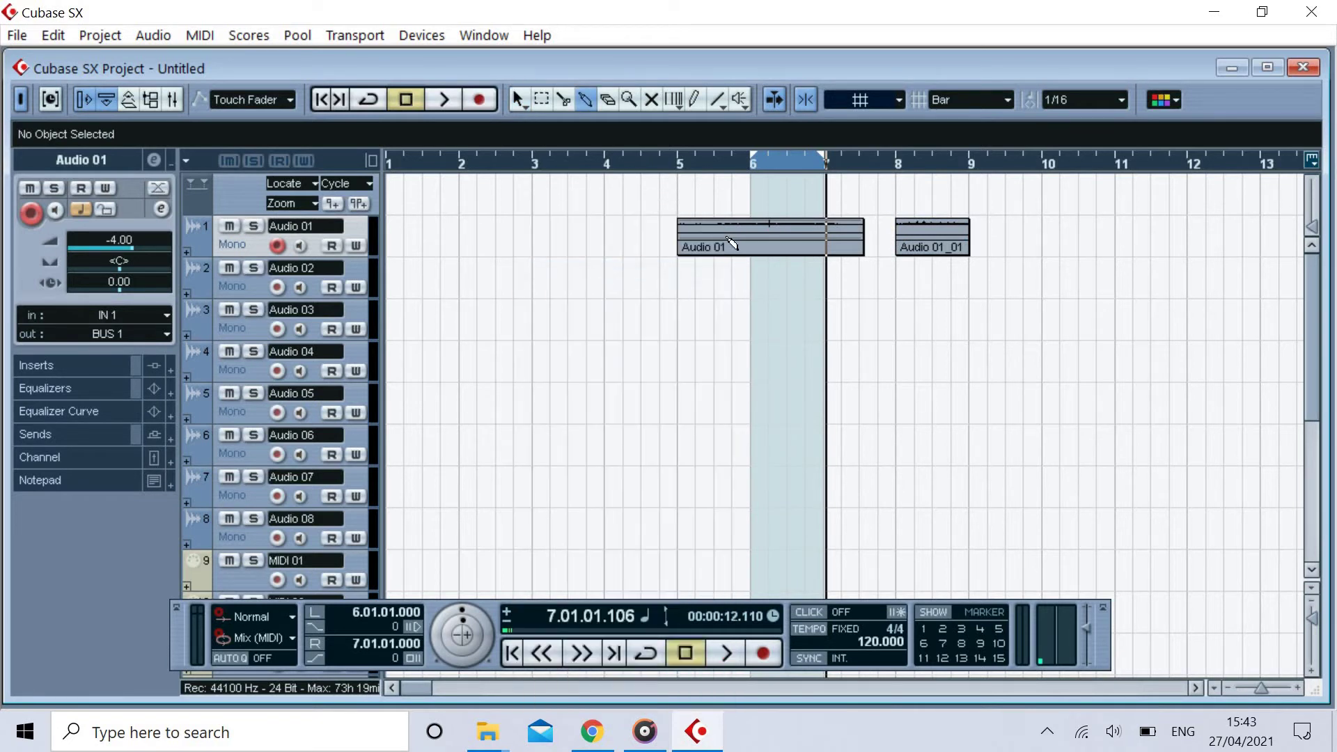
pyautogui.click(732, 243)
pyautogui.rightClick(684, 387)
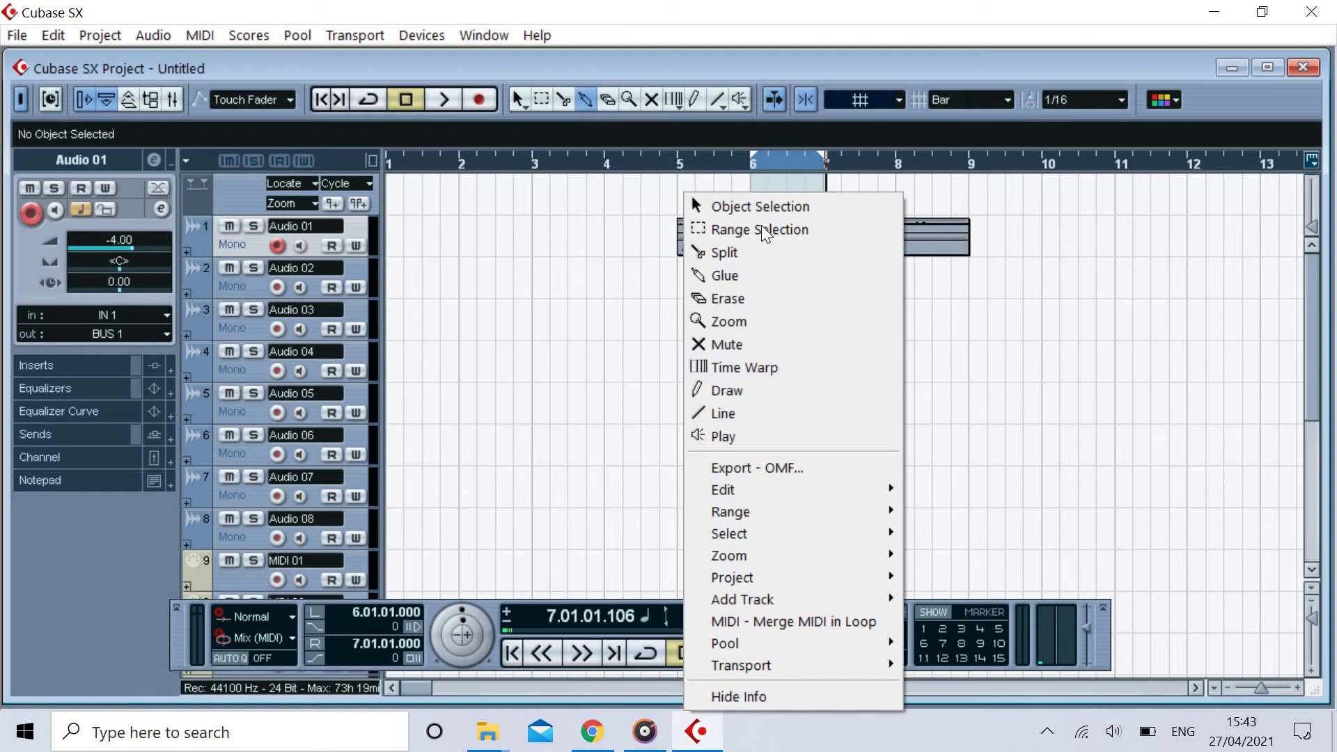
pyautogui.click(764, 207)
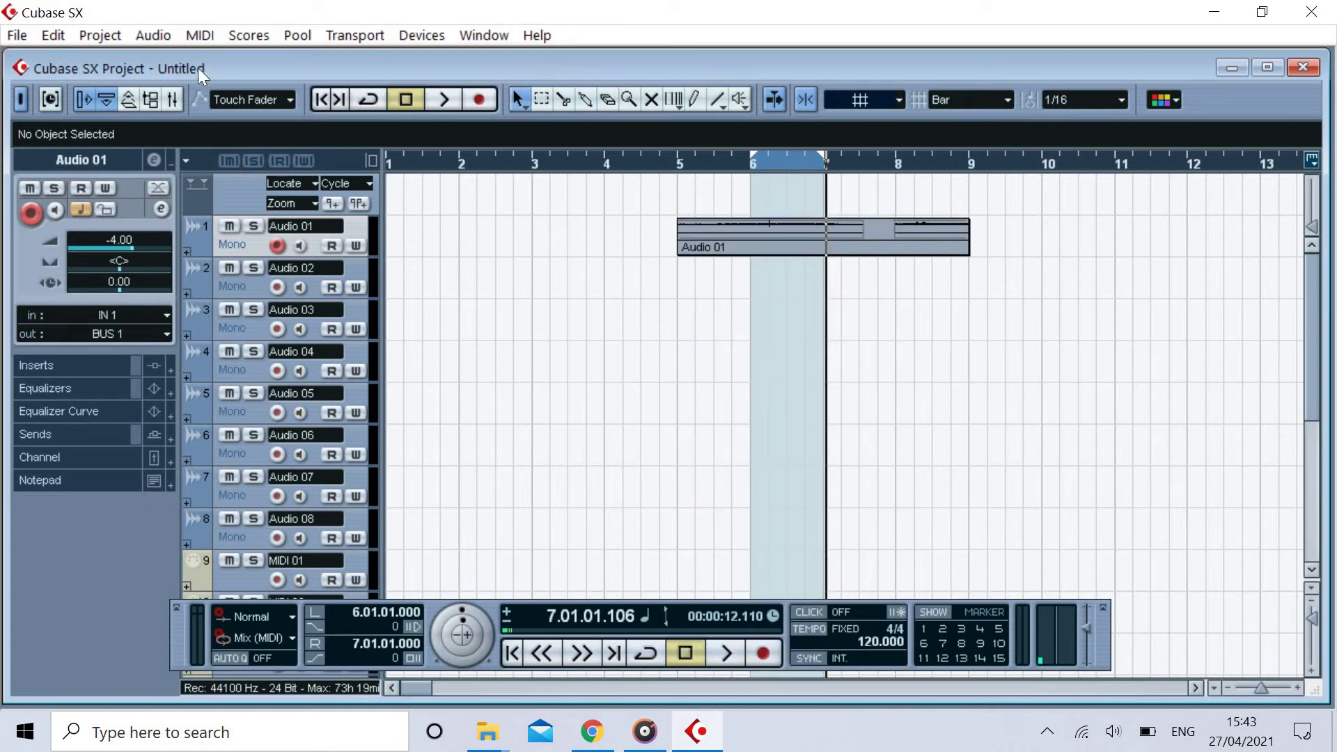
pyautogui.click(152, 35)
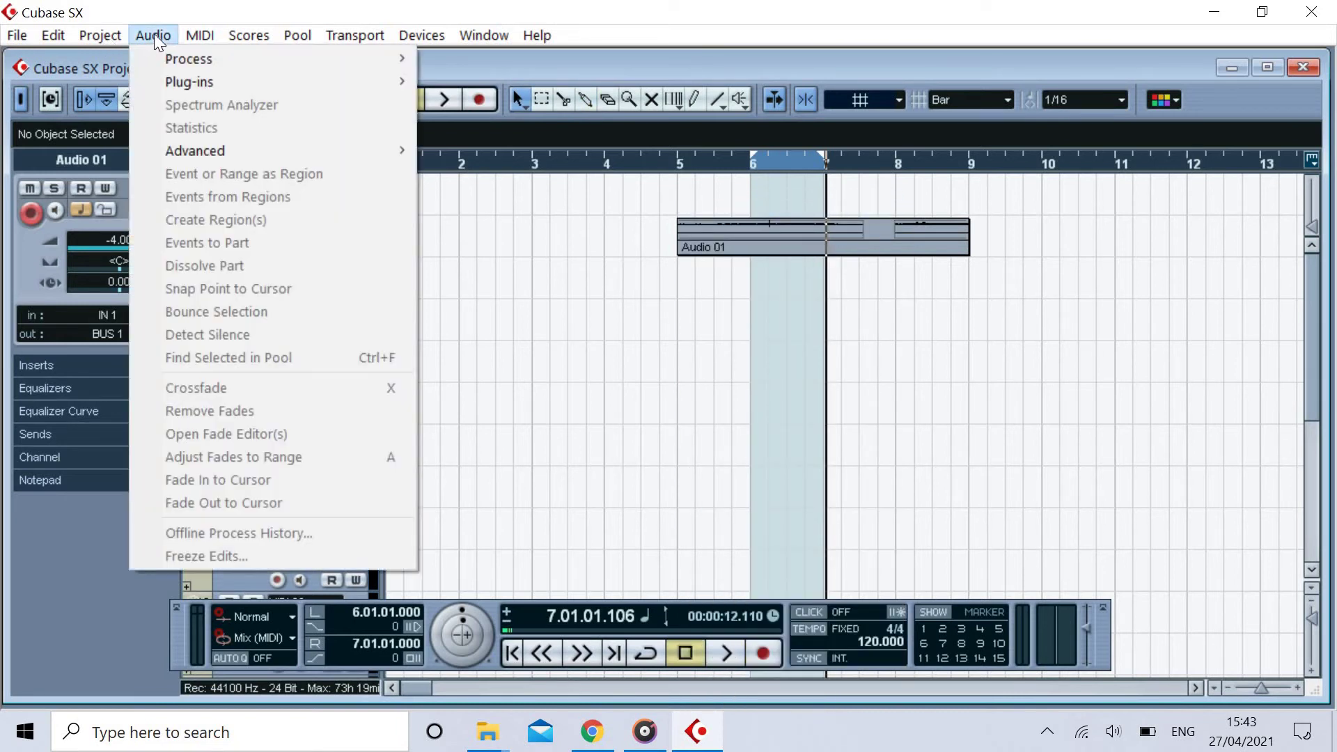
pyautogui.click(758, 233)
# Step: Open the Audio 01 part in the Audio Part Editor and audition it
pyautogui.doubleClick(755, 227)
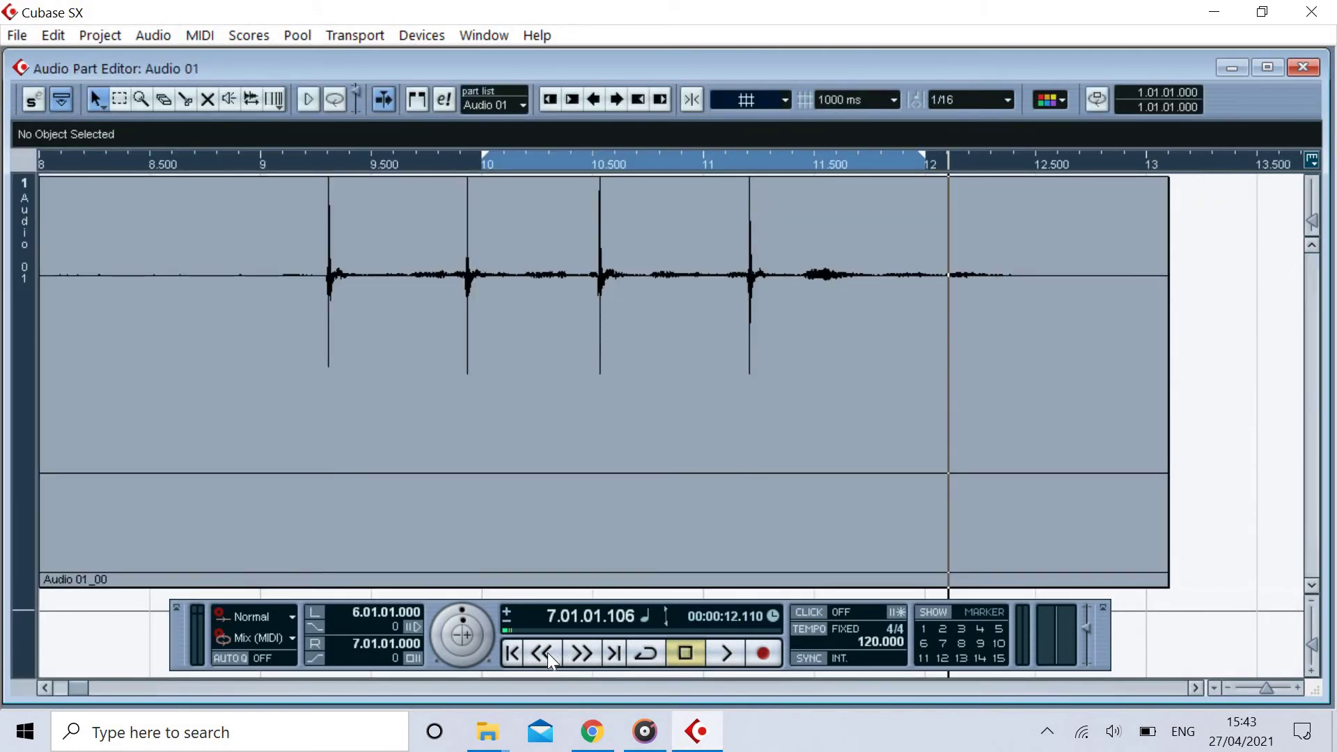
pyautogui.click(547, 653)
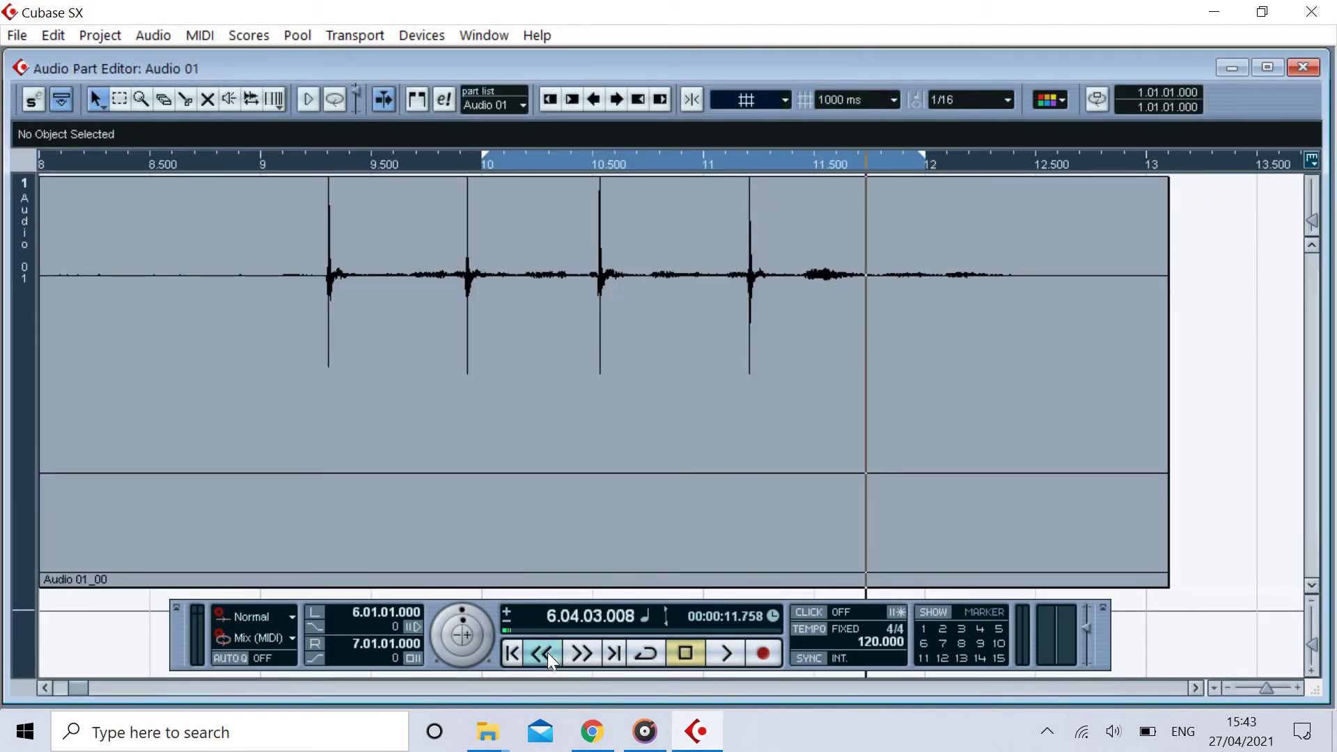
pyautogui.click(720, 653)
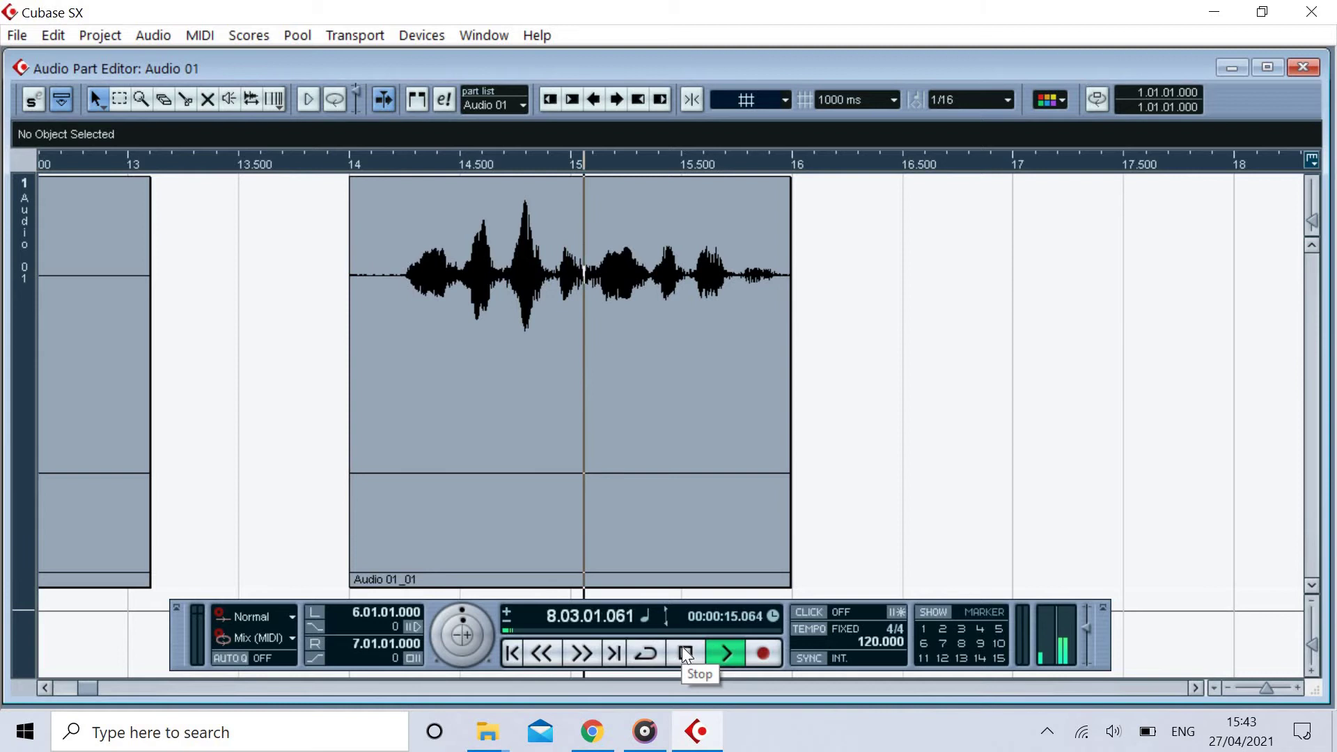
pyautogui.click(682, 647)
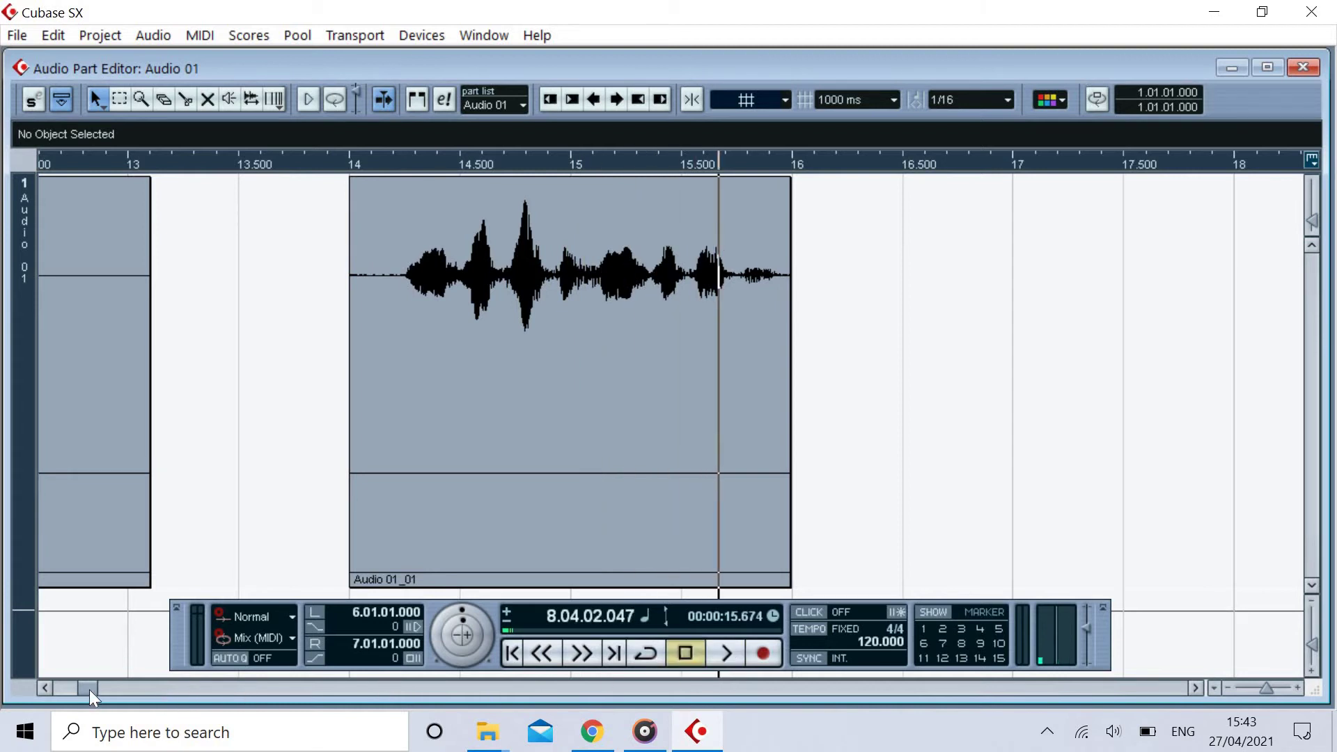
# Step: Shift the take earlier in the part, toward 13 seconds
pyautogui.moveTo(83, 685); pyautogui.dragTo(85, 685)
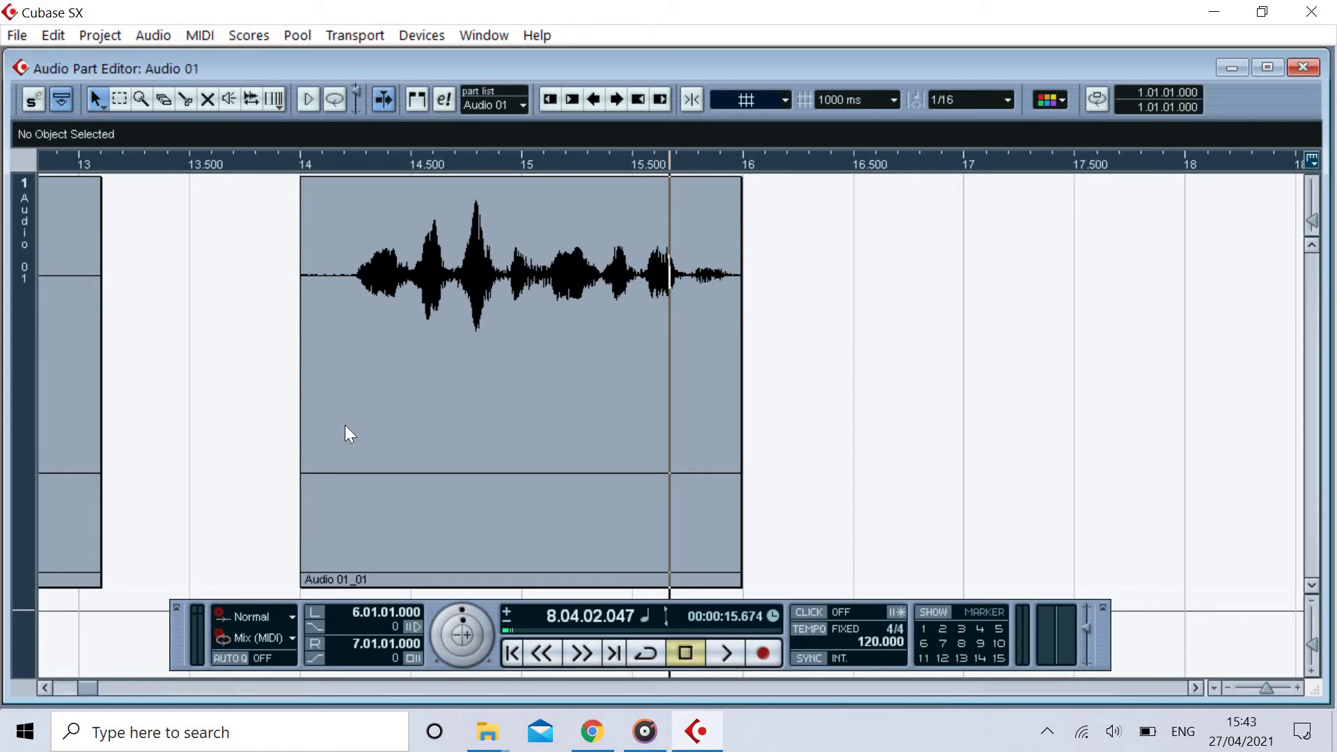
pyautogui.moveTo(345, 425); pyautogui.dragTo(210, 425)
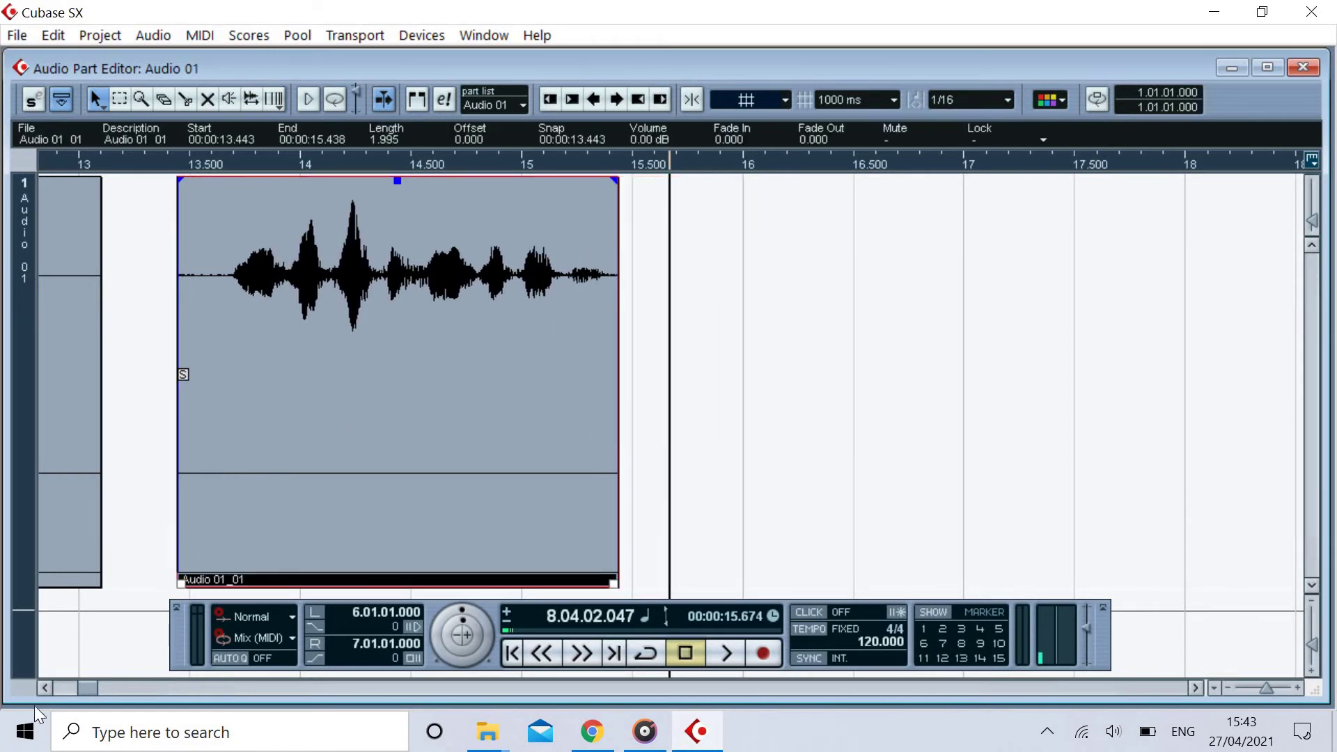
pyautogui.click(46, 689)
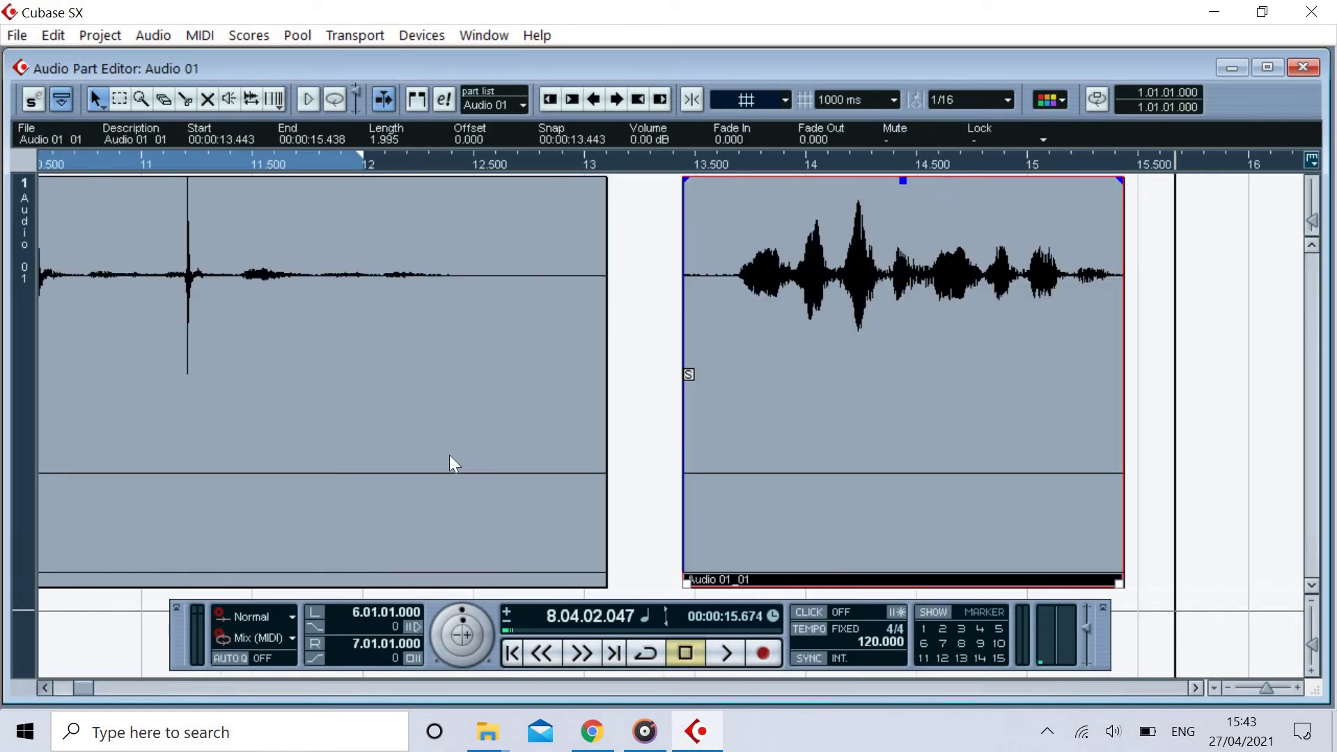
pyautogui.moveTo(721, 456); pyautogui.dragTo(642, 455)
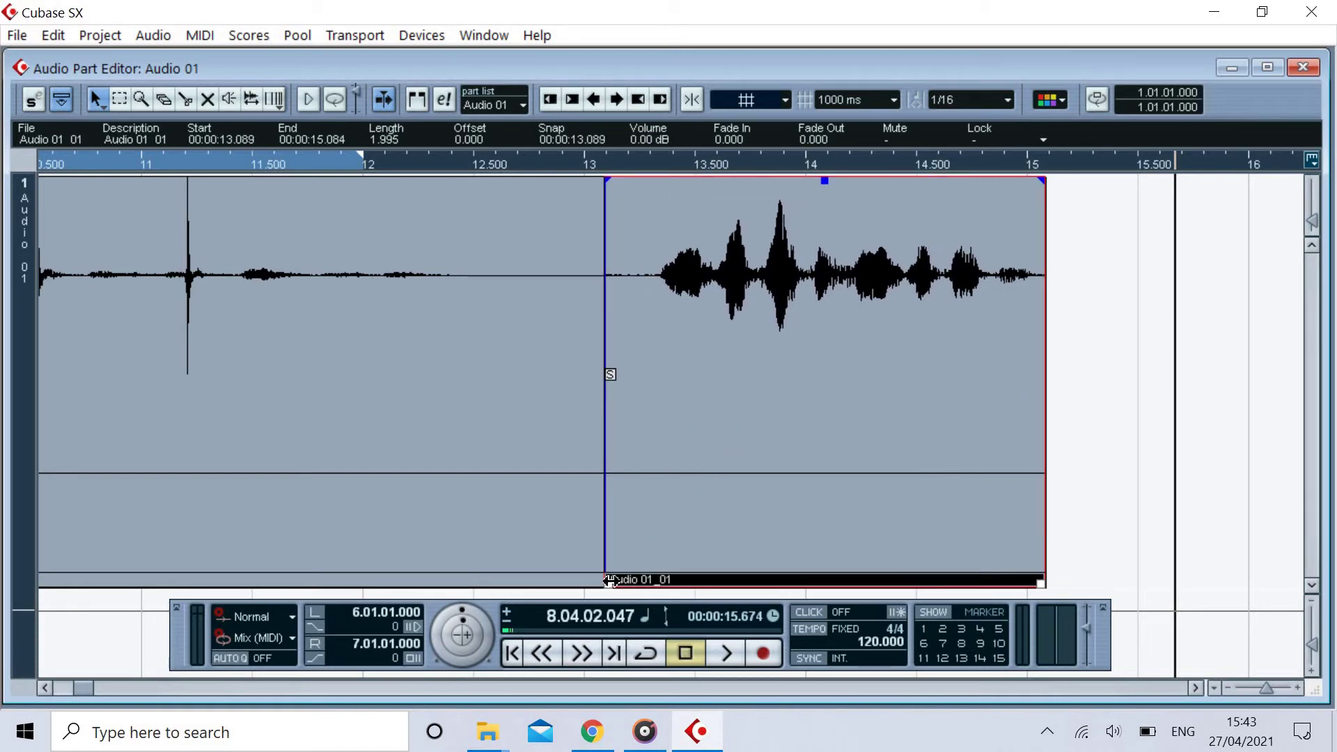
# Step: Trim silence from the take's start and shorten the first event to end at 11.396 s
pyautogui.moveTo(608, 583); pyautogui.dragTo(659, 584)
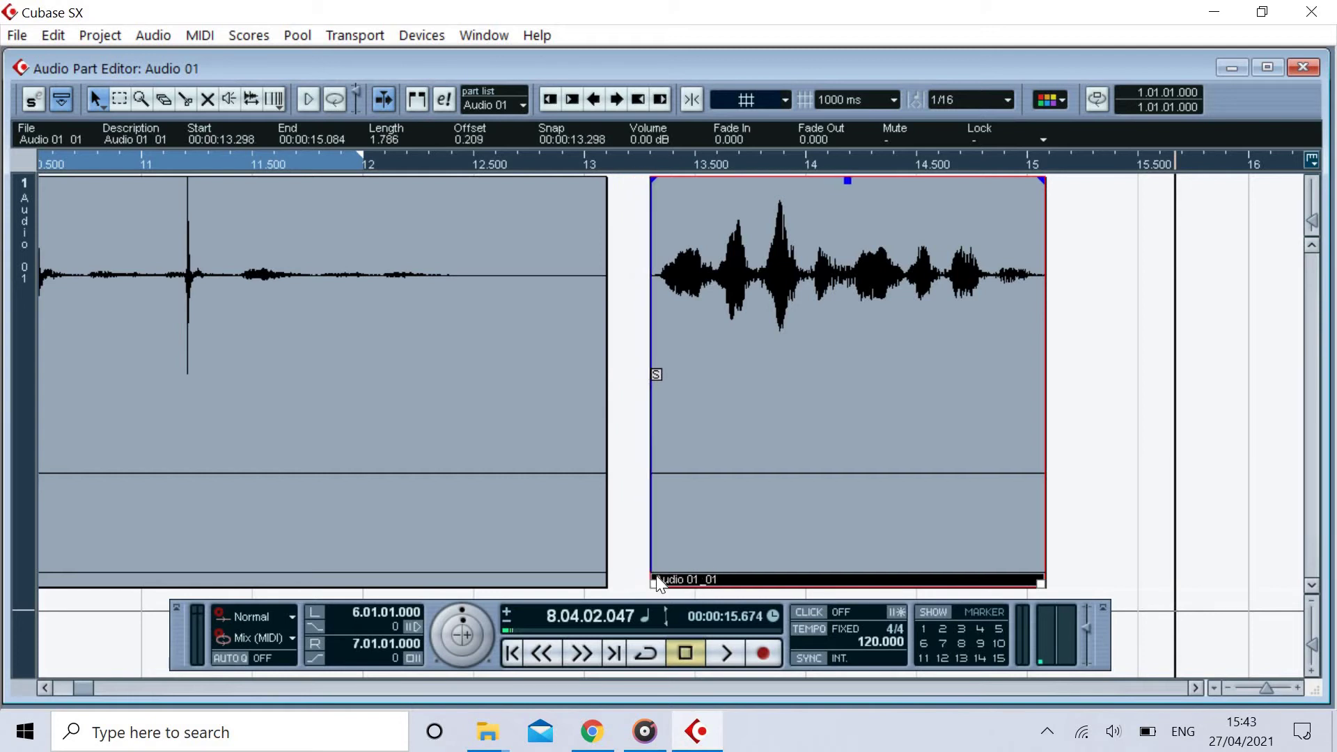
pyautogui.click(578, 570)
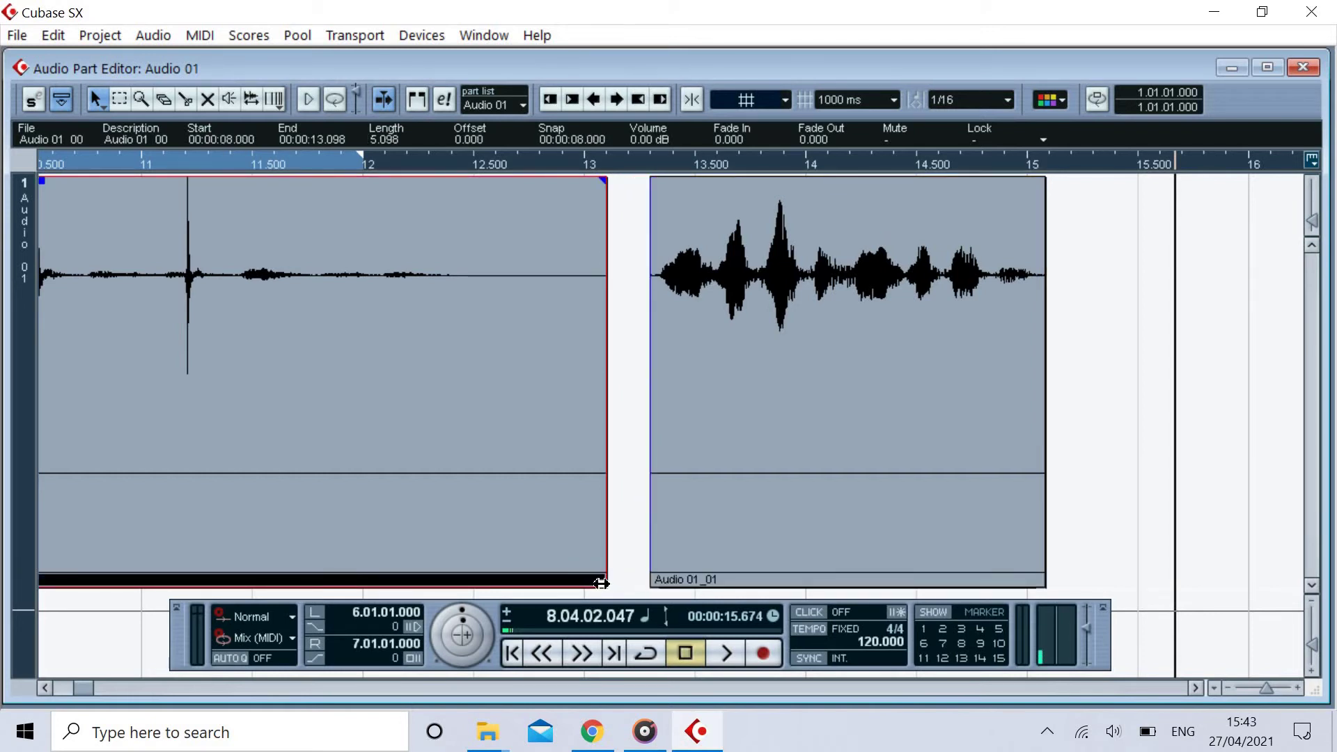
pyautogui.moveTo(594, 583); pyautogui.dragTo(225, 581)
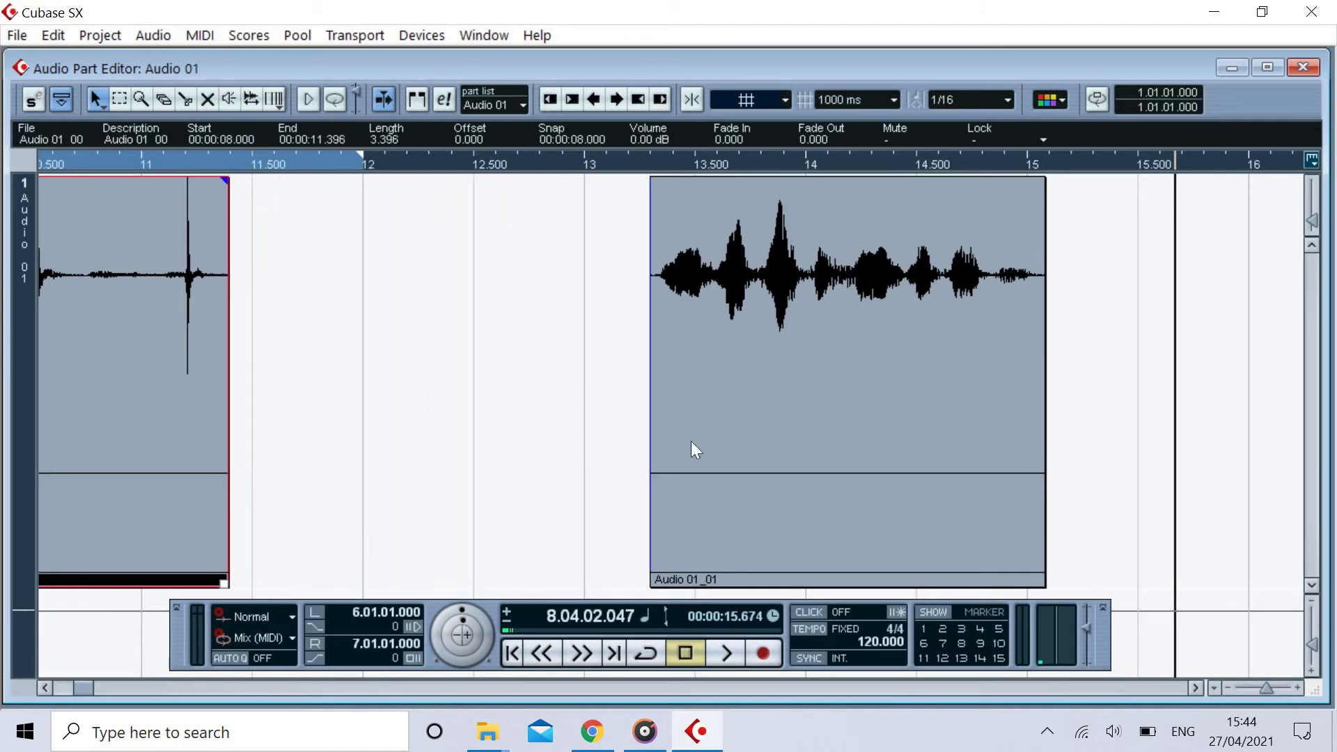
# Step: Butt Audio 01_01 against the first event at 11.396 s and audition the edit
pyautogui.moveTo(763, 431); pyautogui.dragTo(348, 454)
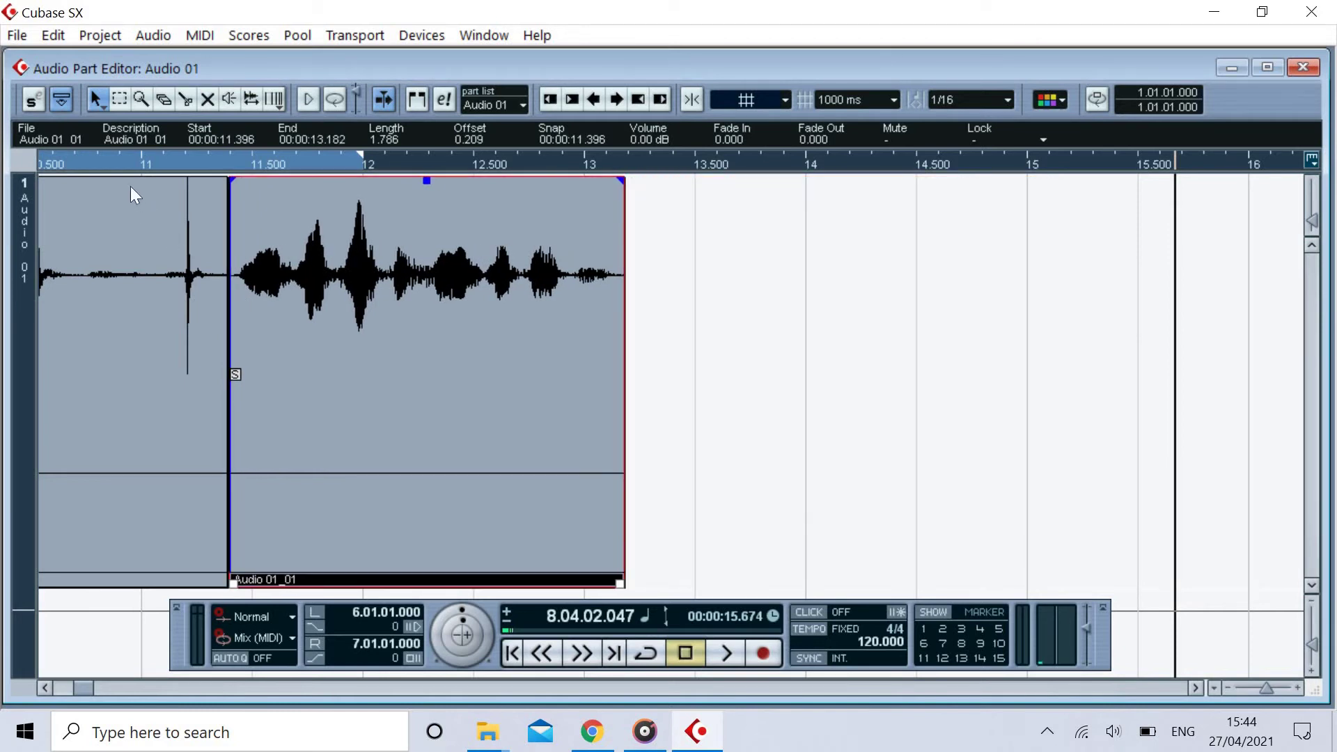
pyautogui.click(119, 166)
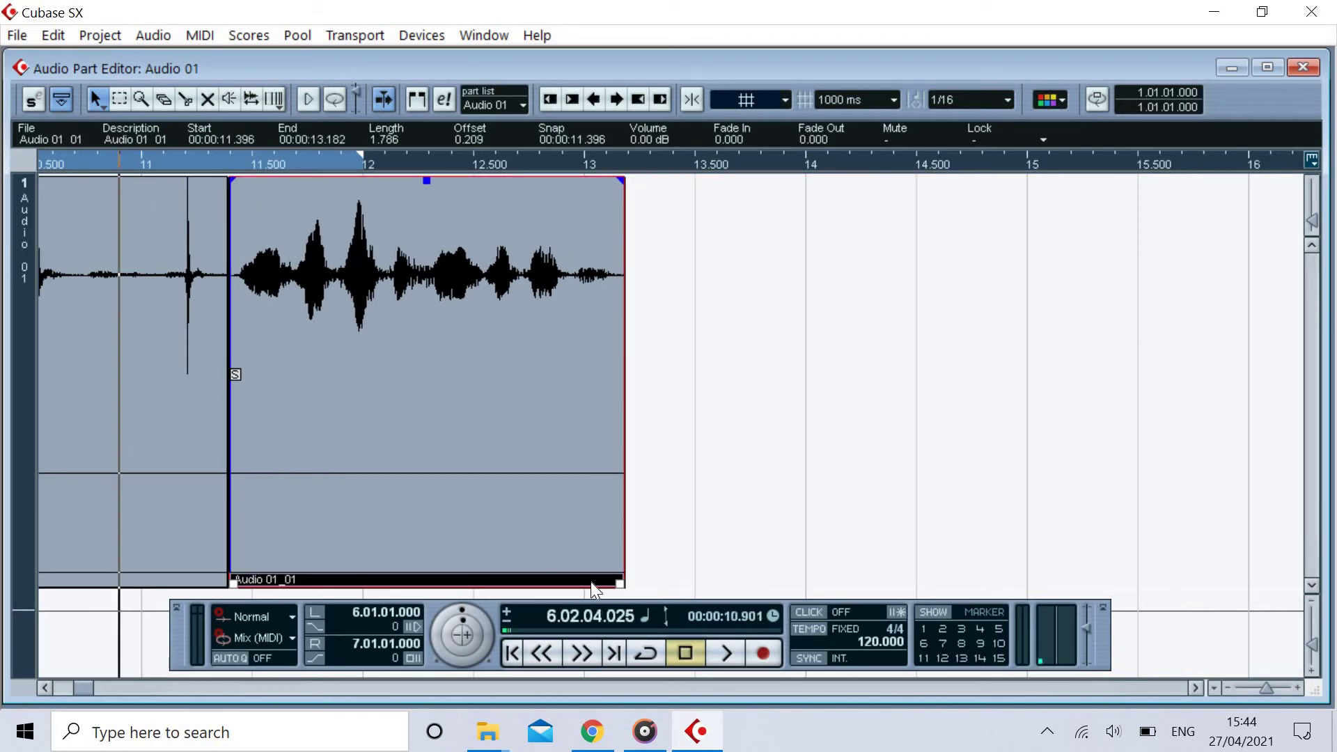
pyautogui.click(712, 657)
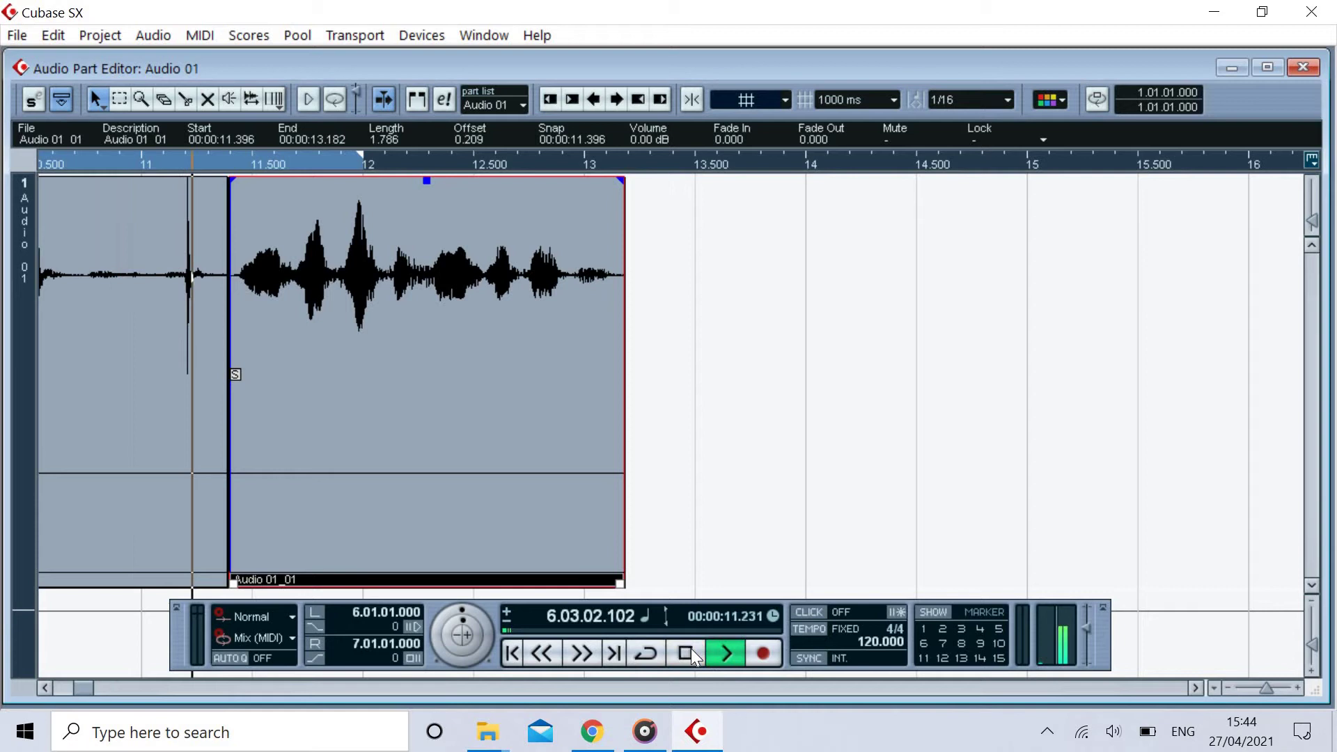
pyautogui.click(689, 654)
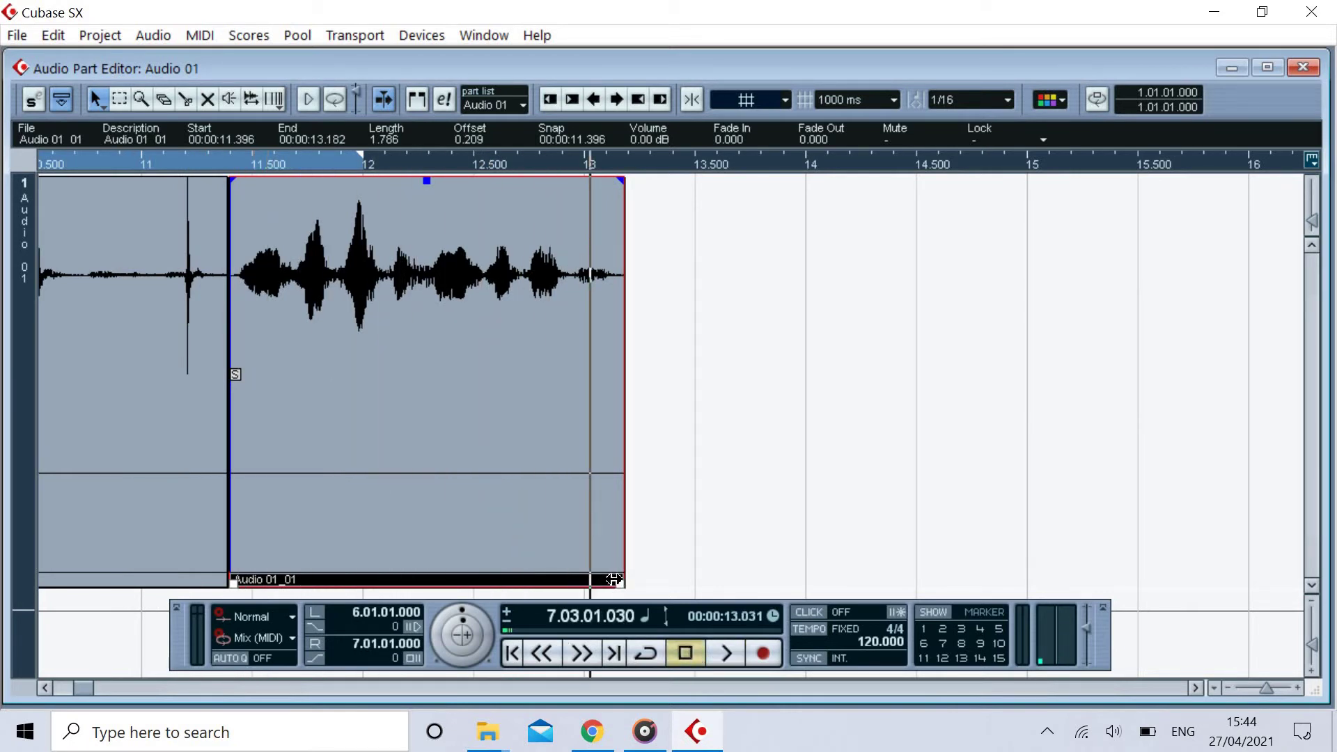
# Step: Trim the take's end to 12.307 s, audition it, and close the Audio Part Editor
pyautogui.moveTo(614, 579); pyautogui.dragTo(451, 579)
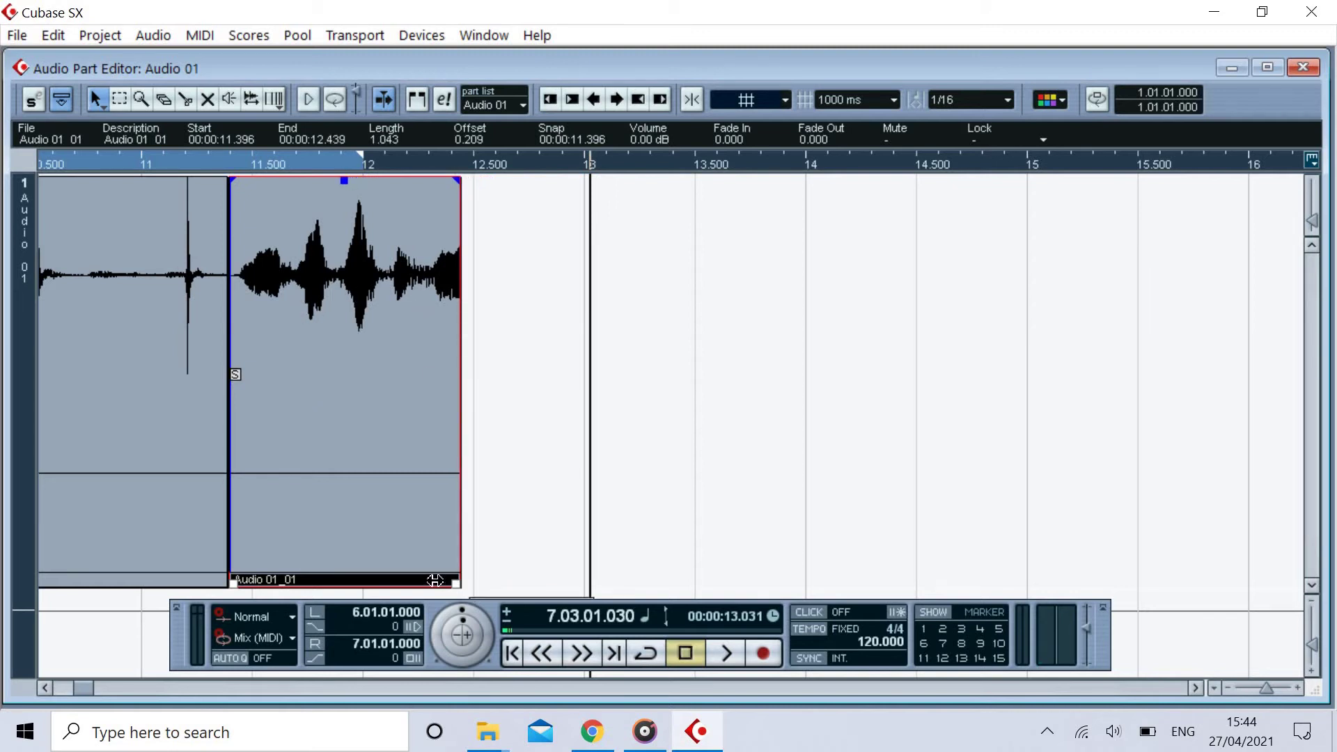
pyautogui.moveTo(435, 580); pyautogui.dragTo(420, 580)
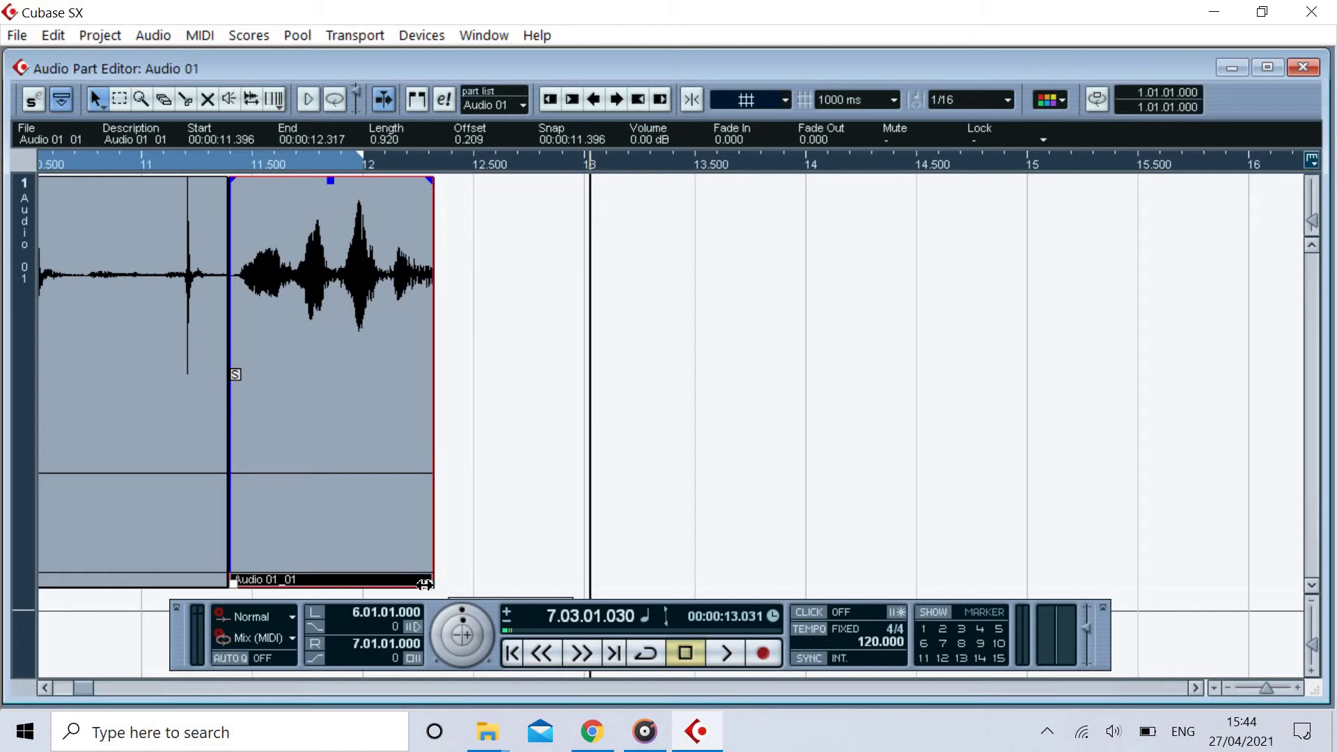
pyautogui.click(545, 651)
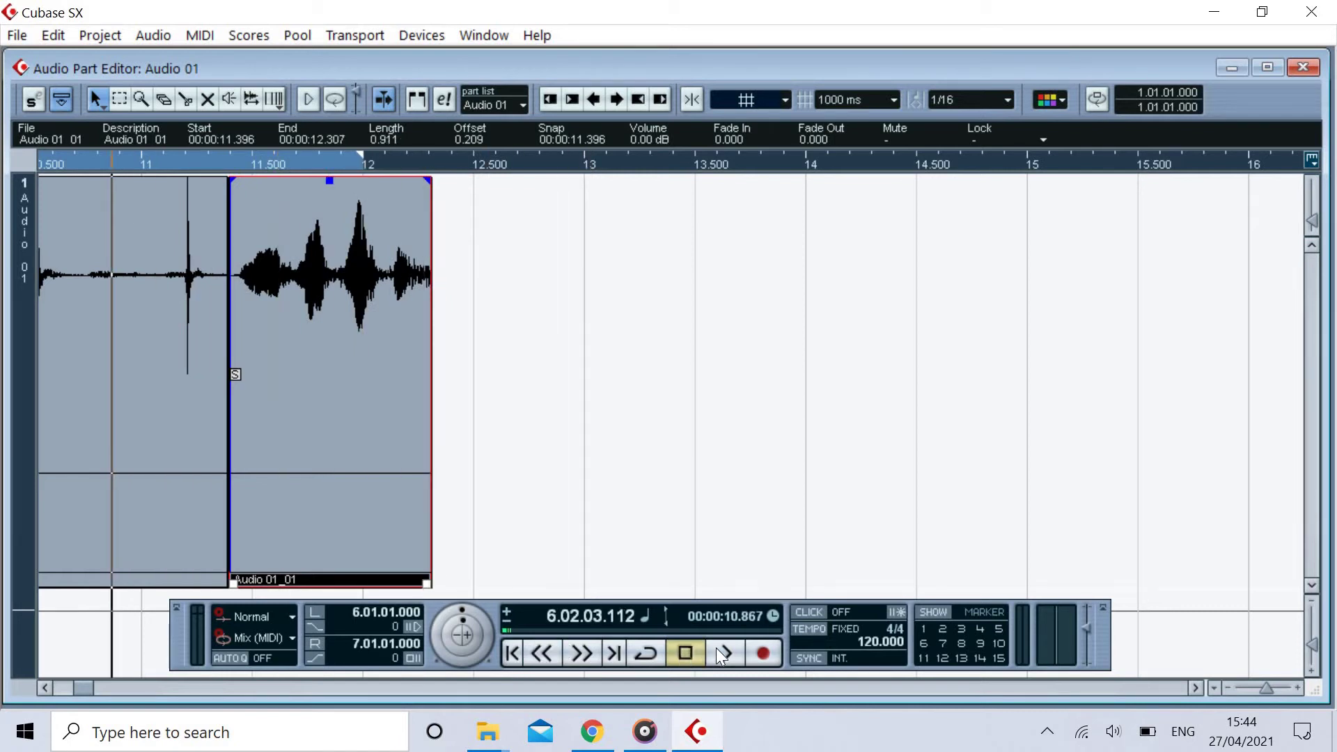
pyautogui.press('space')
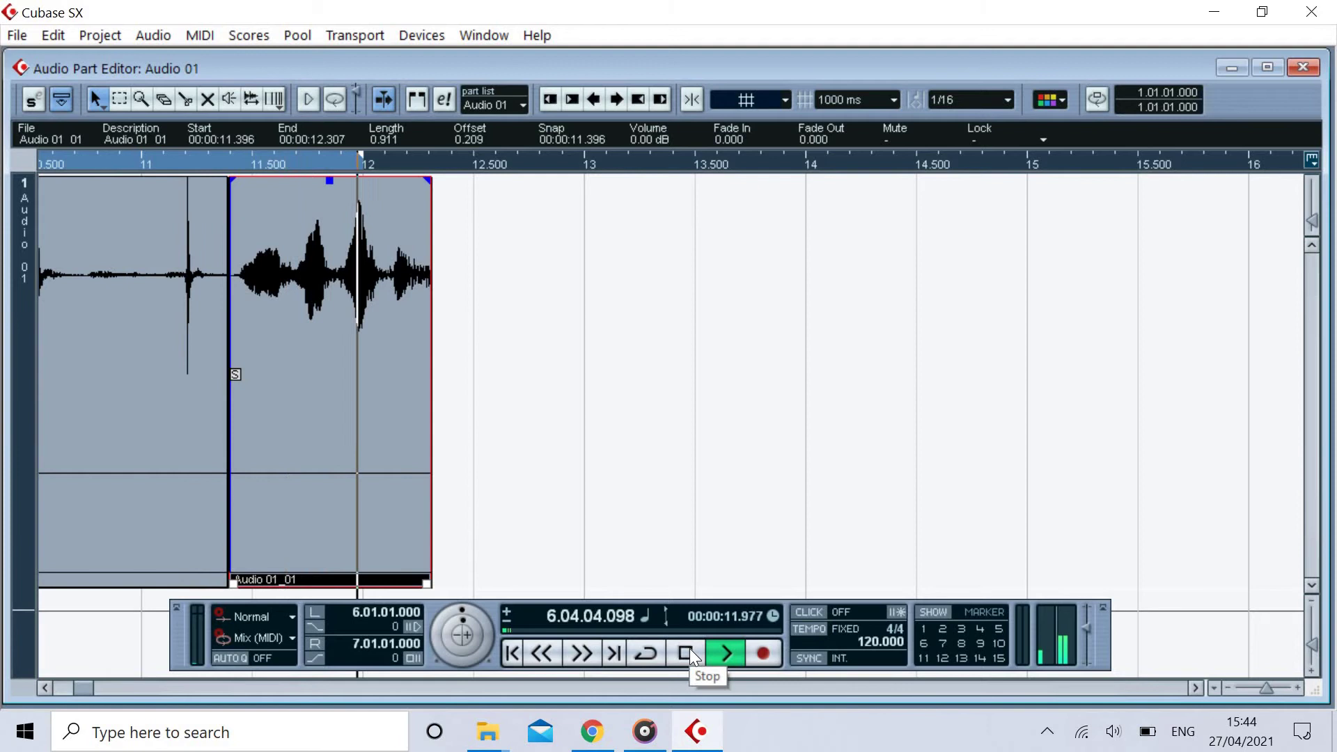
pyautogui.click(686, 653)
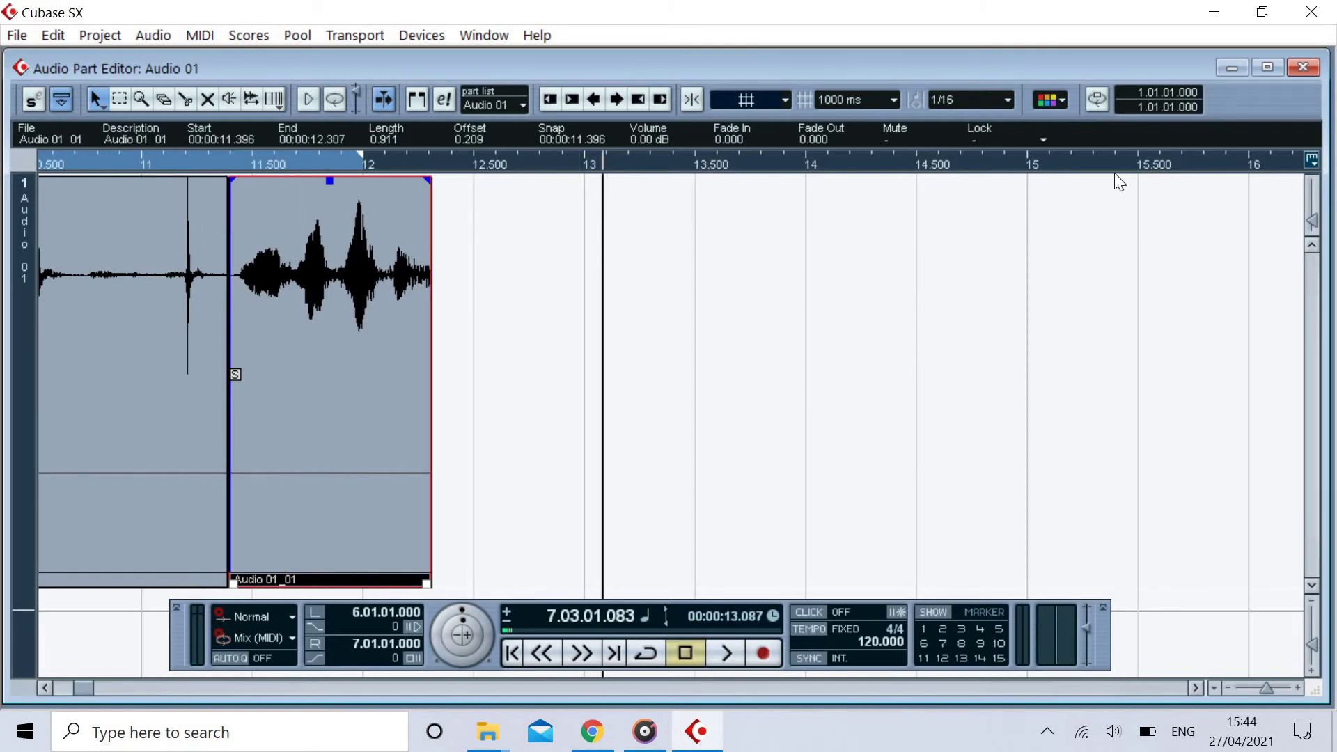
pyautogui.click(1304, 67)
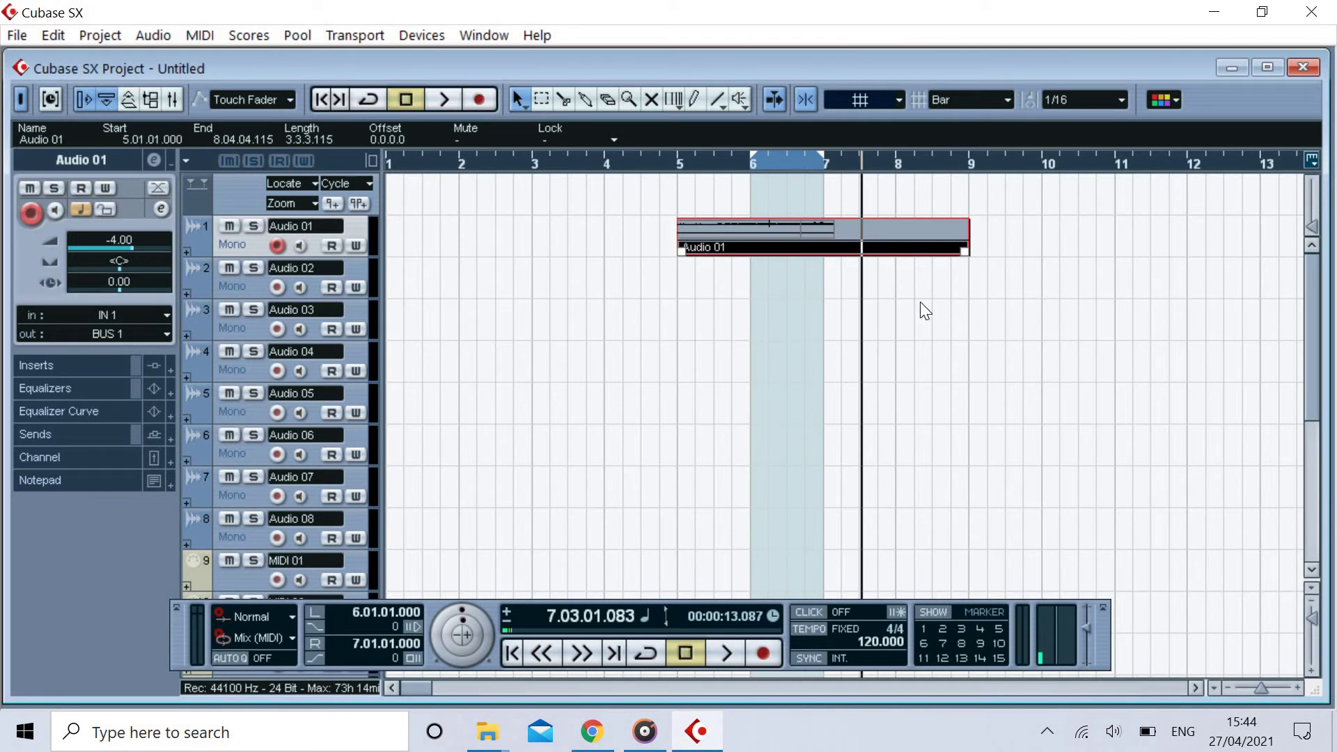
# Step: Adjust the Audio 01 event, then Alt-drag a copy onto Audio 02 spanning bars 5 to 8
pyautogui.moveTo(969, 248); pyautogui.dragTo(866, 247)
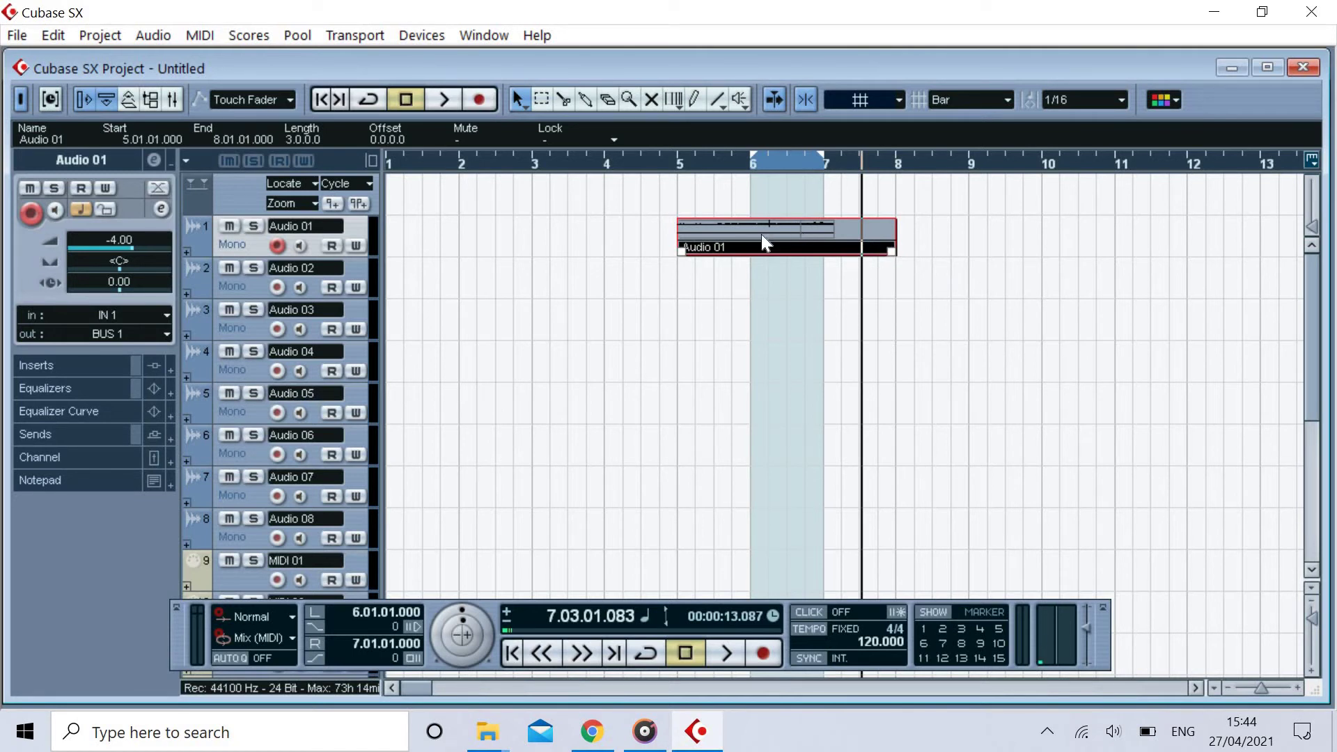
pyautogui.press('alt')
pyautogui.moveTo(762, 234); pyautogui.dragTo(1012, 241)
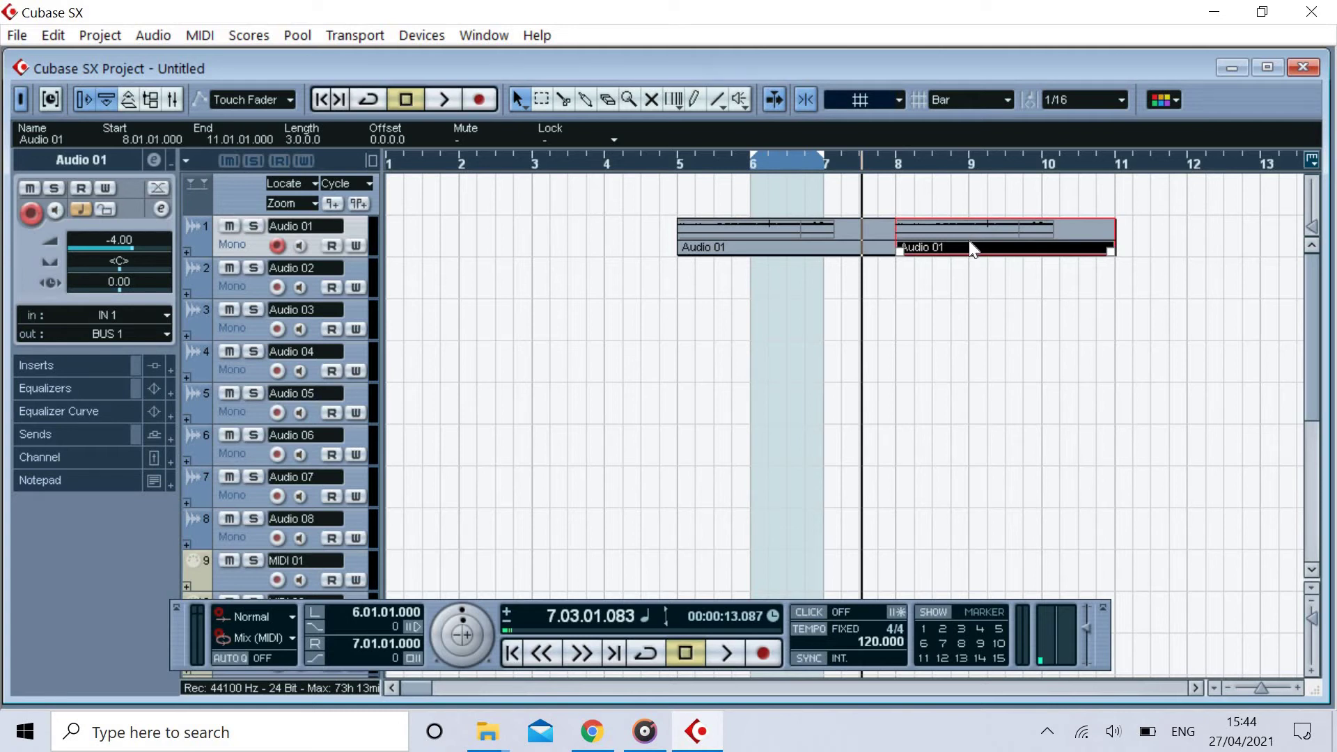
pyautogui.moveTo(972, 249); pyautogui.dragTo(753, 263)
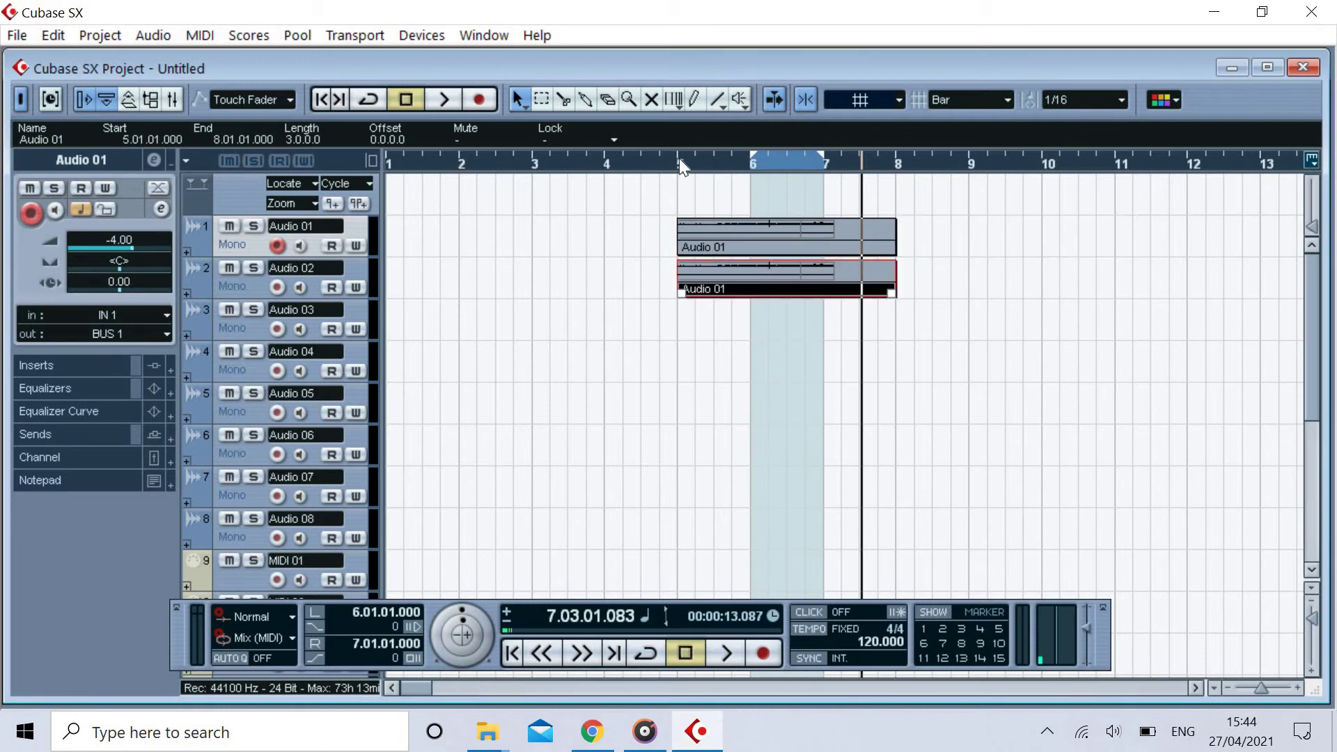
# Step: Move the playback position to bar 5, then open the Mixer and close it with F3
pyautogui.click(679, 158)
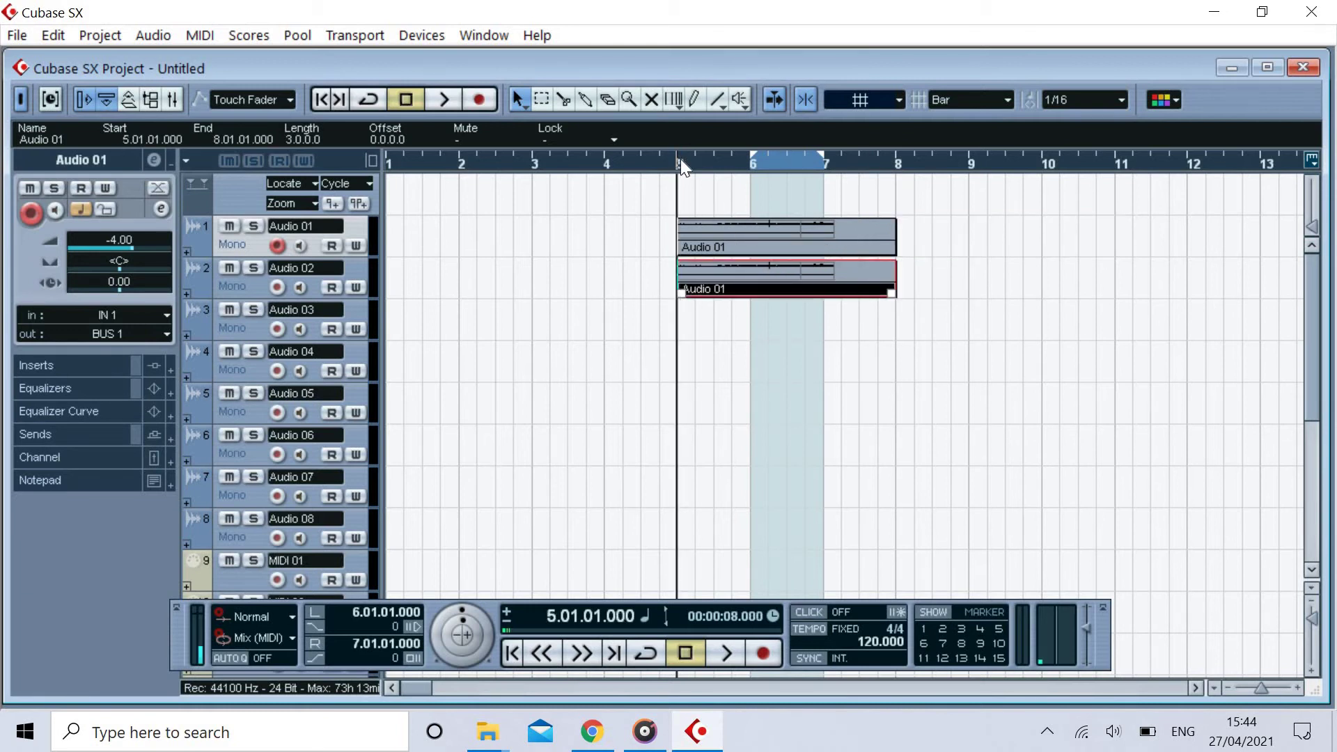
pyautogui.click(419, 36)
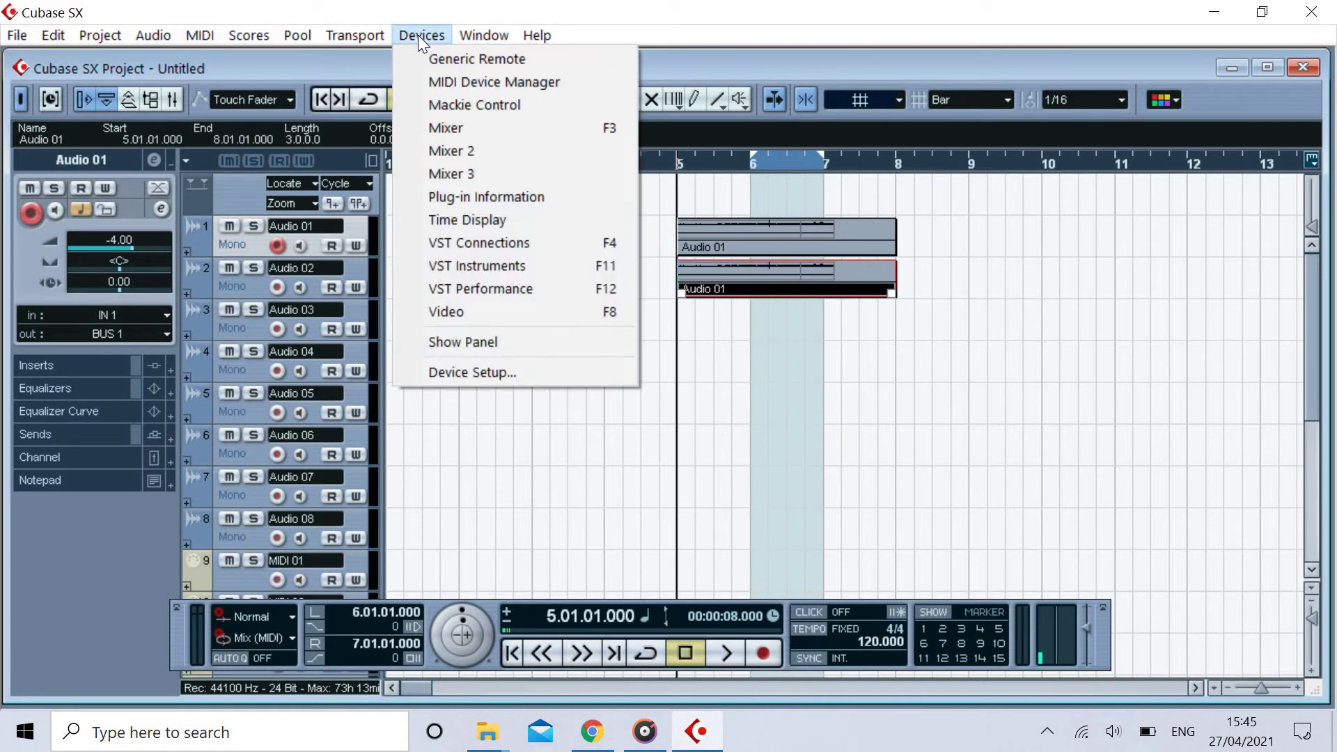
pyautogui.click(449, 127)
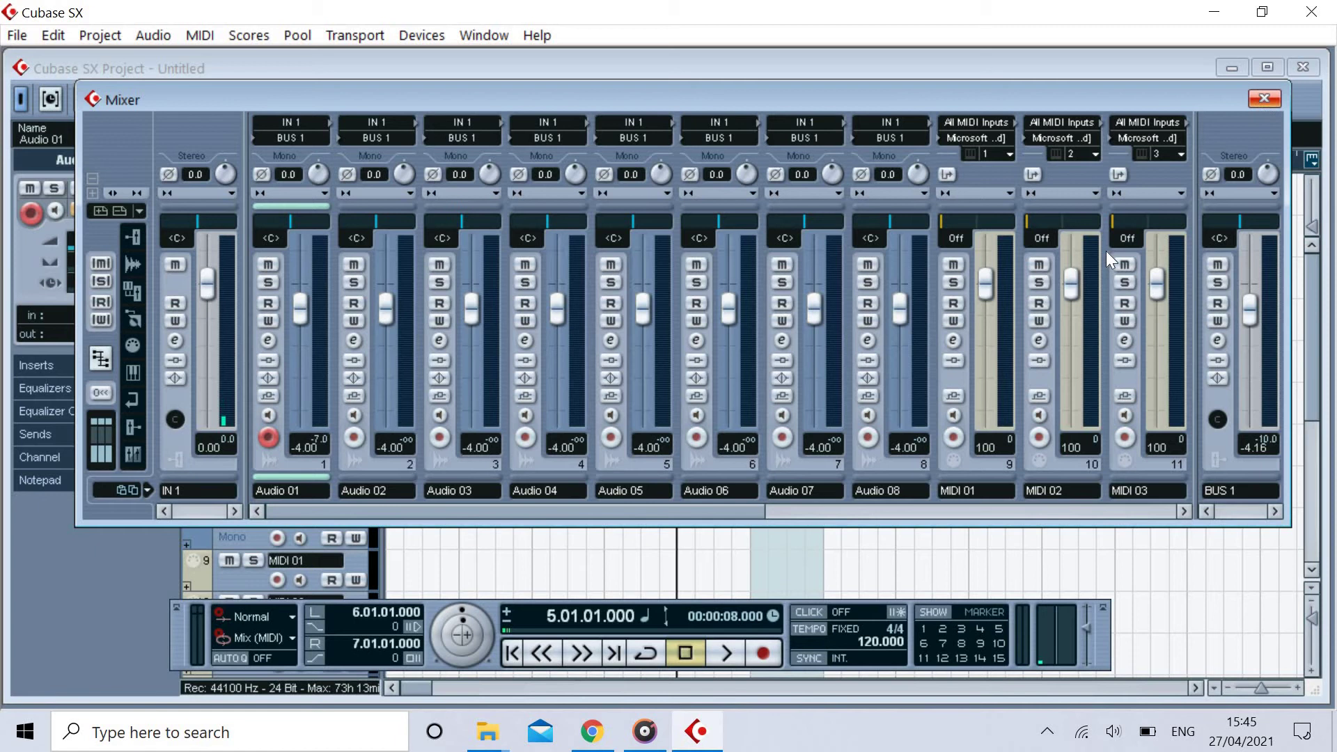
pyautogui.press('F3')
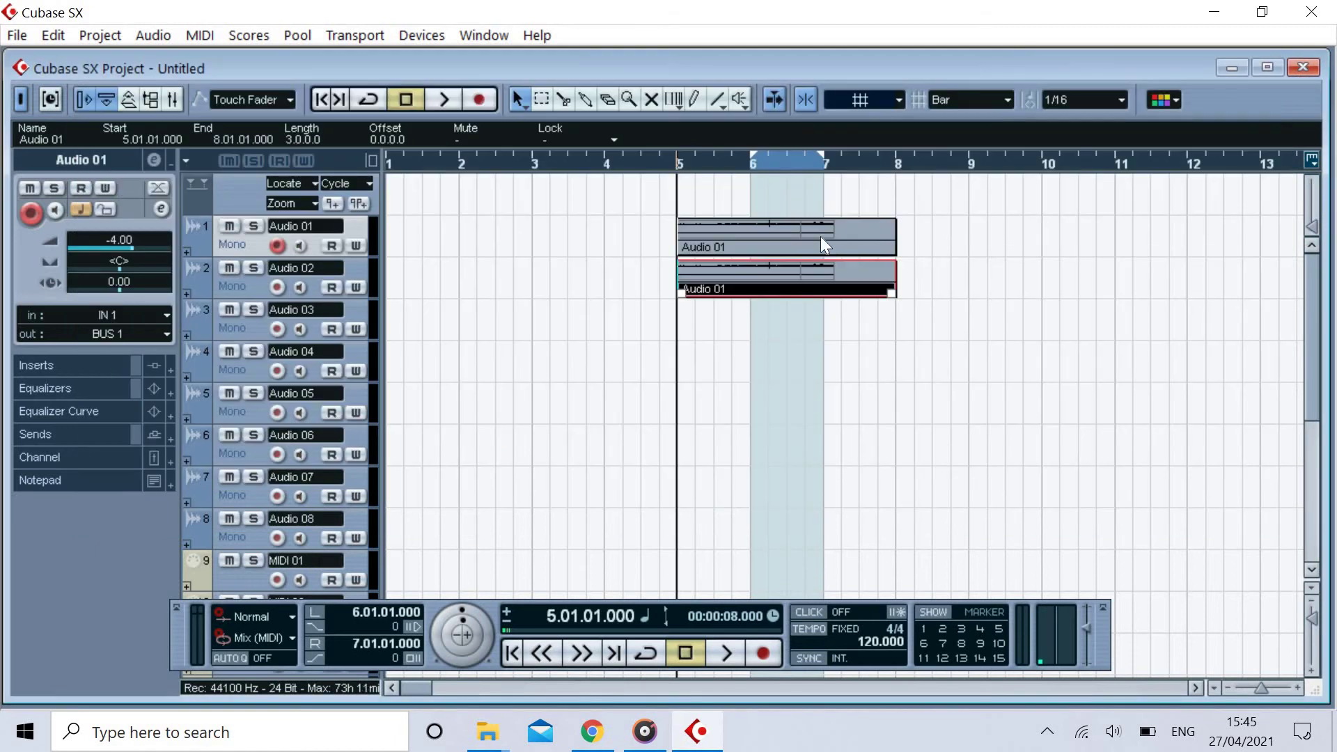
# Step: Set the left locator to bar 5, enable Cycle, and toggle the time display to Seconds and back
pyautogui.keyDown('ctrl'); pyautogui.click(678, 160); pyautogui.keyUp('ctrl')
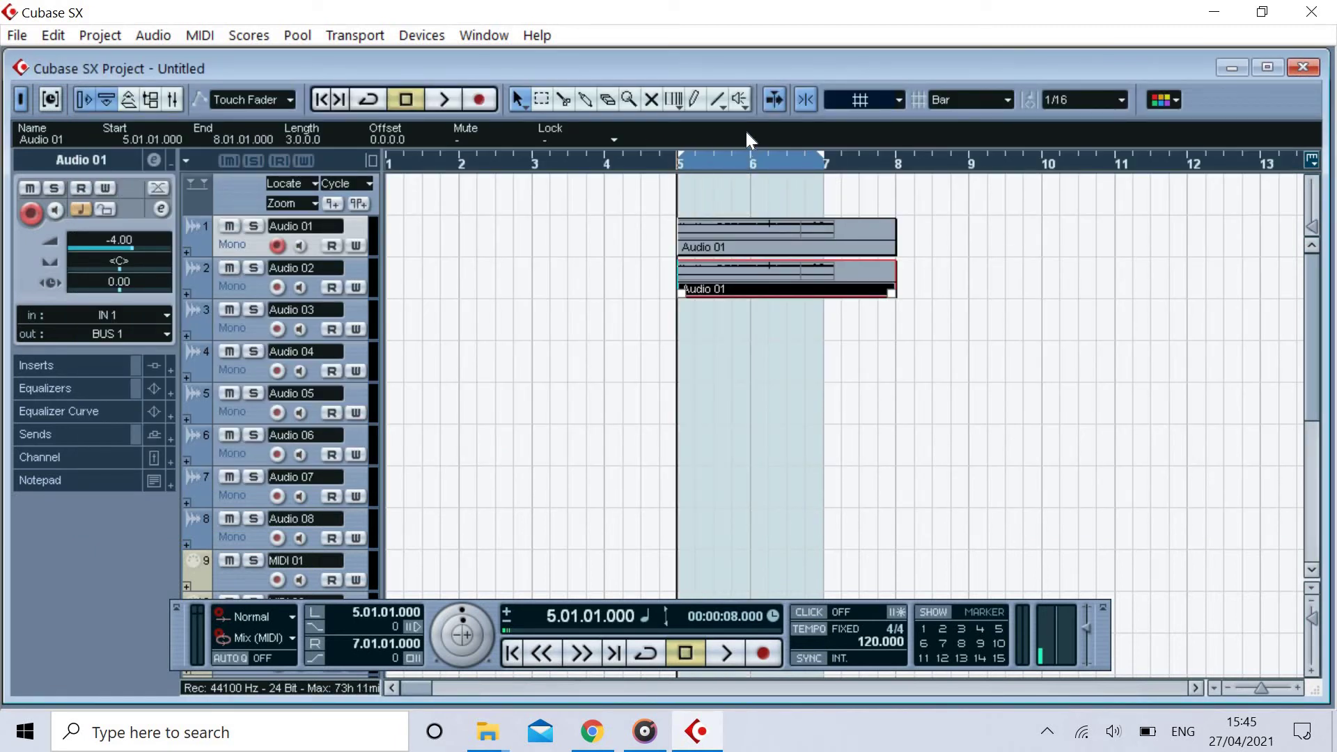
pyautogui.click(651, 657)
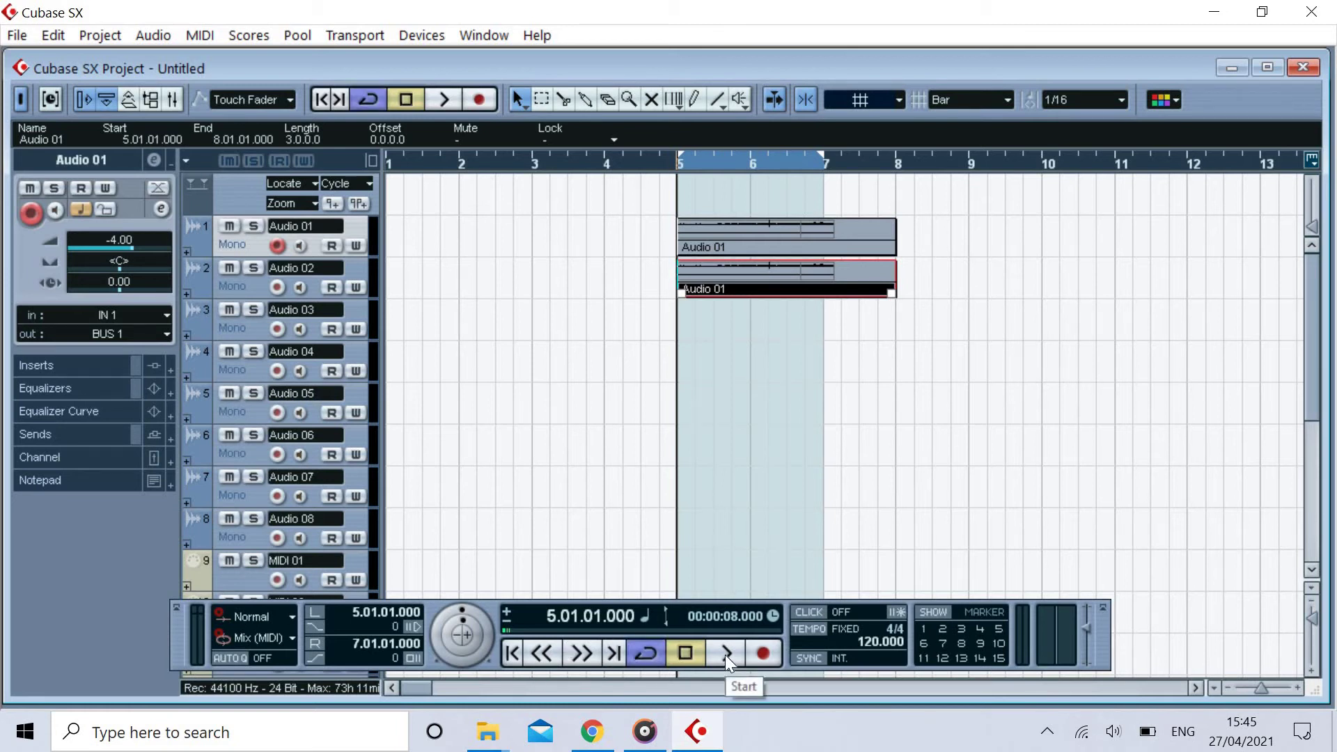
pyautogui.click(644, 615)
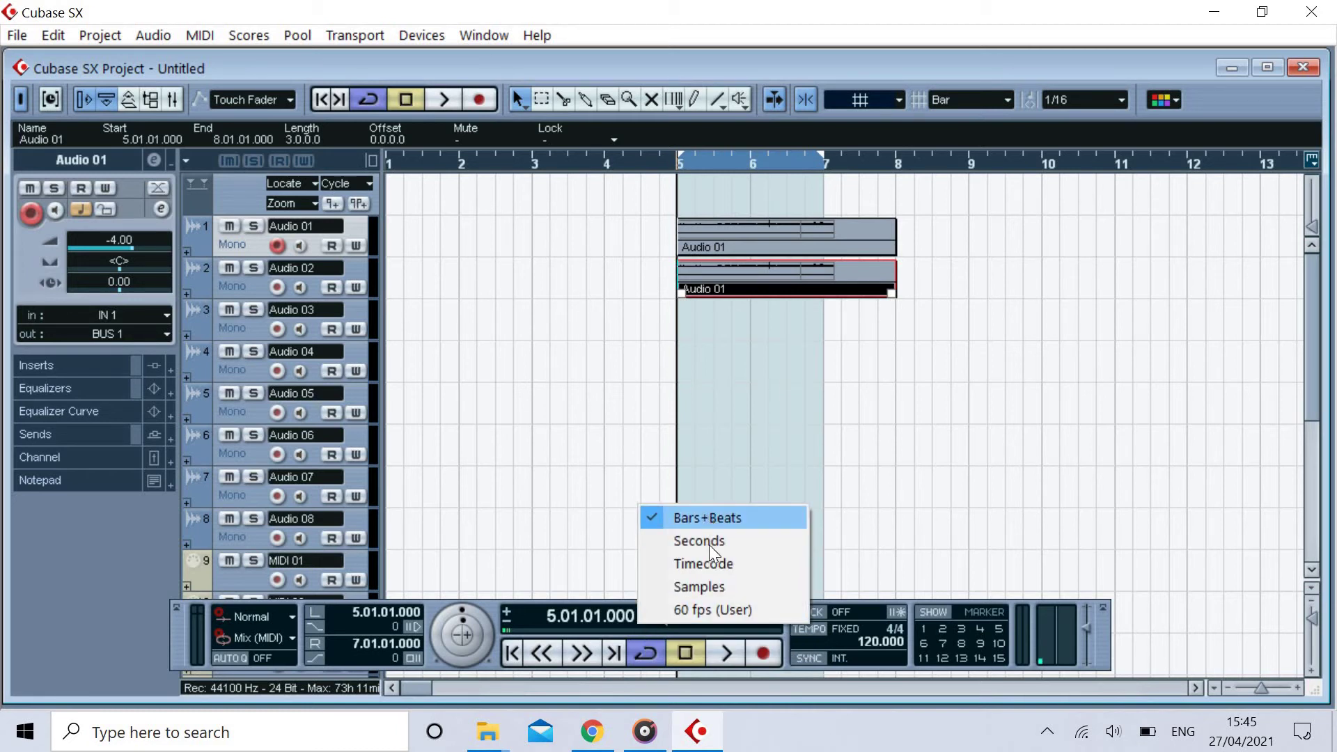
pyautogui.click(709, 543)
pyautogui.click(645, 616)
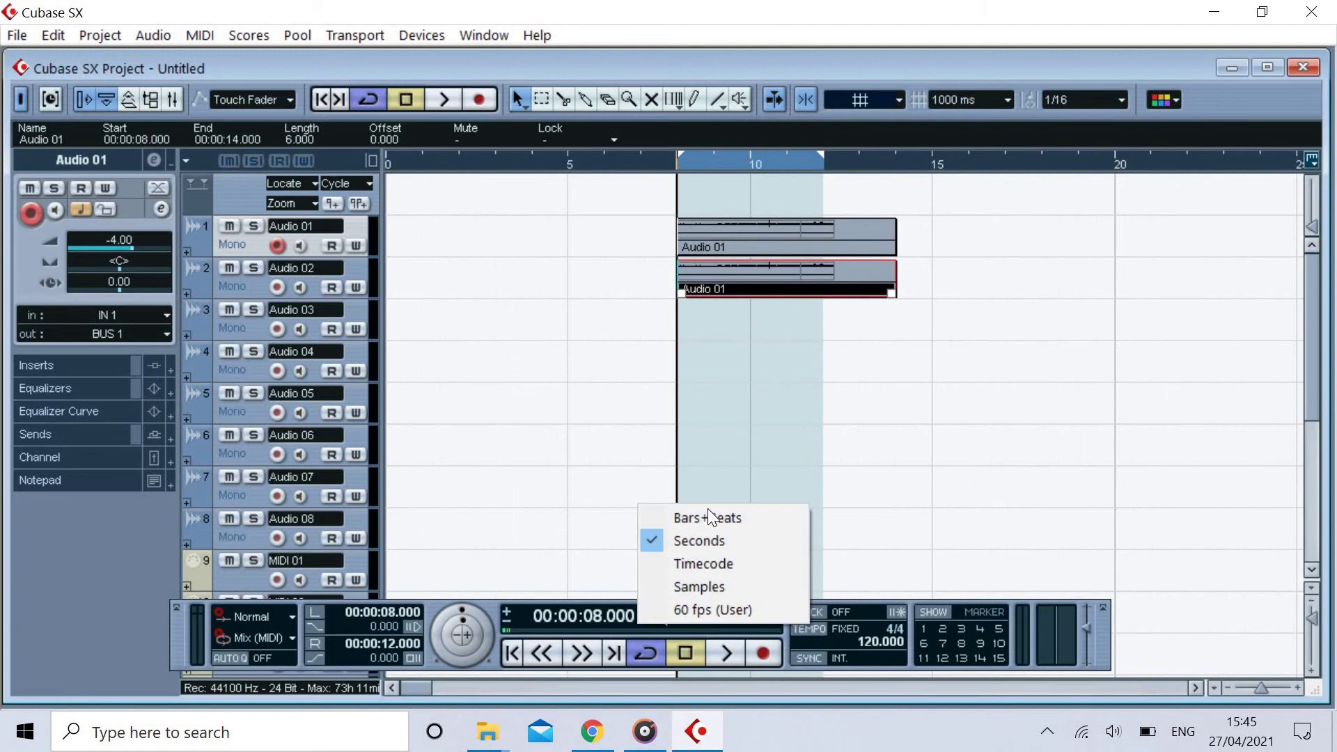
pyautogui.click(714, 518)
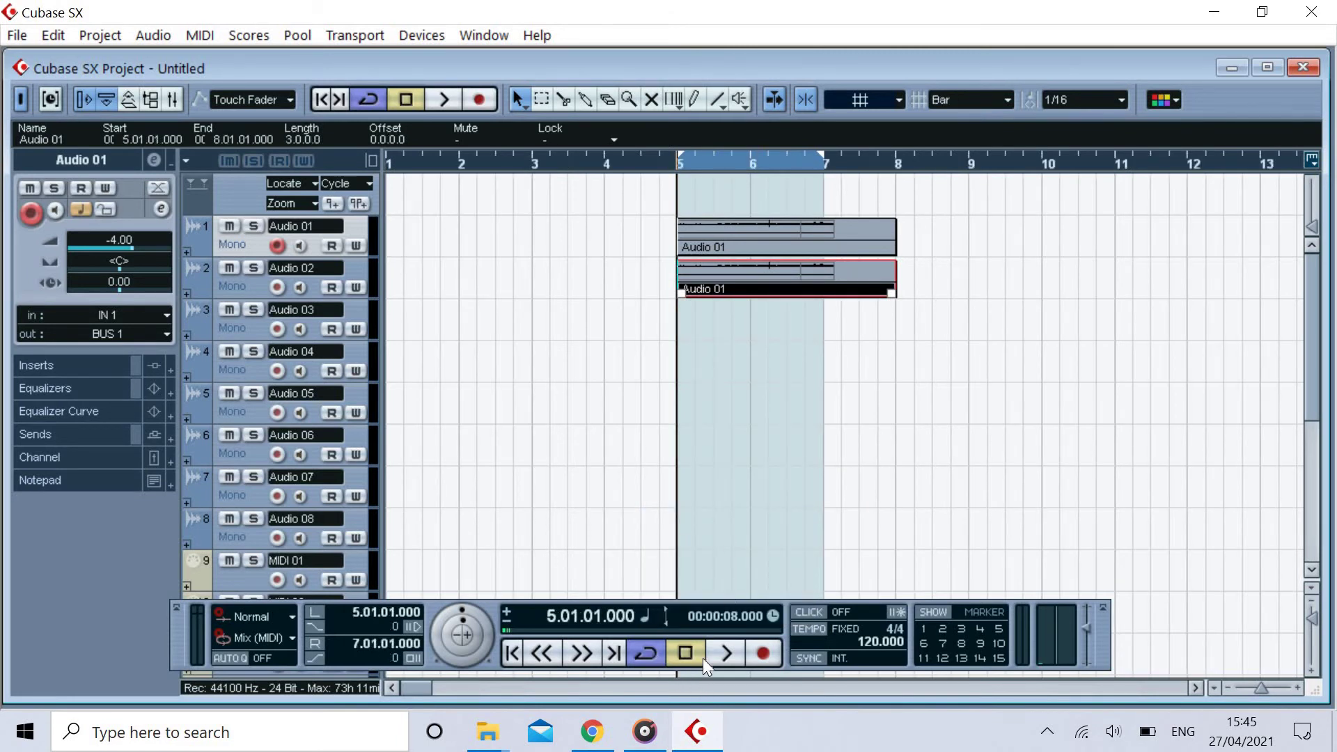
# Step: Start loop playback and set the right locator to bar 8
pyautogui.click(728, 654)
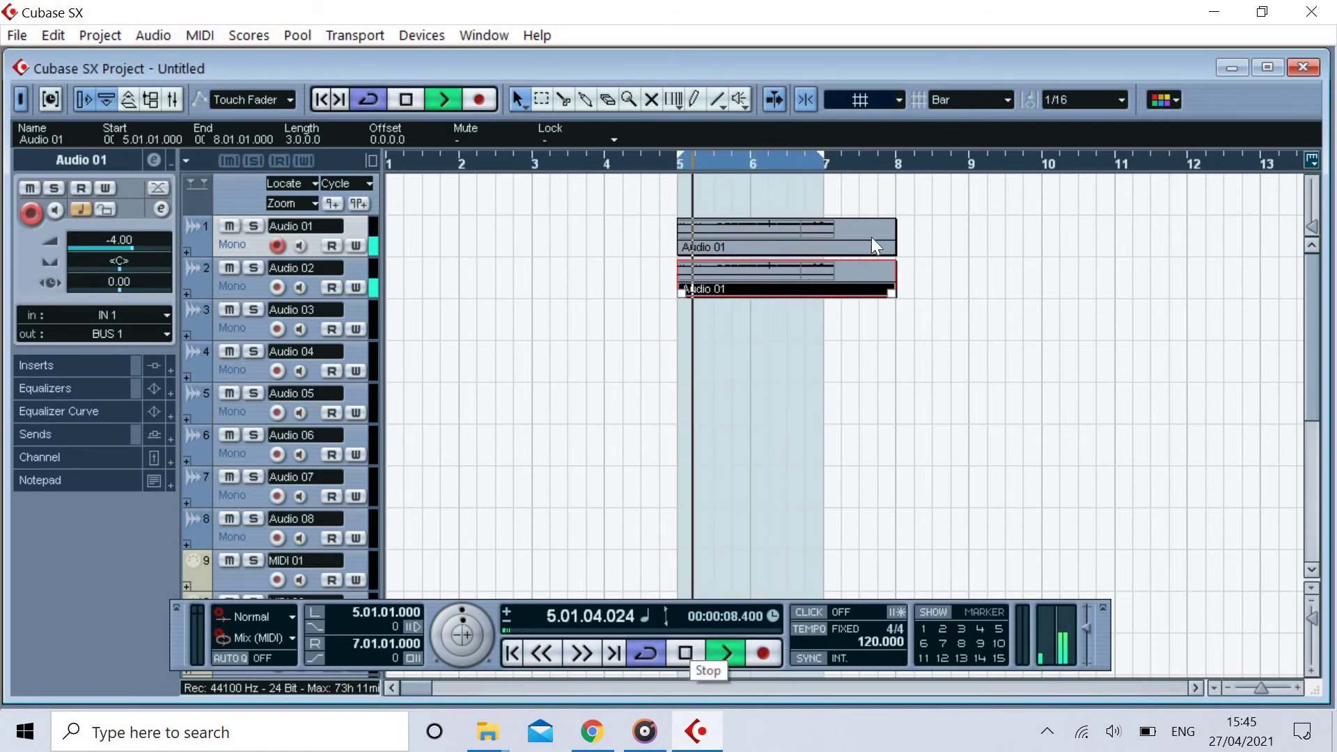
pyautogui.keyDown('alt'); pyautogui.click(891, 164); pyautogui.keyUp('alt')
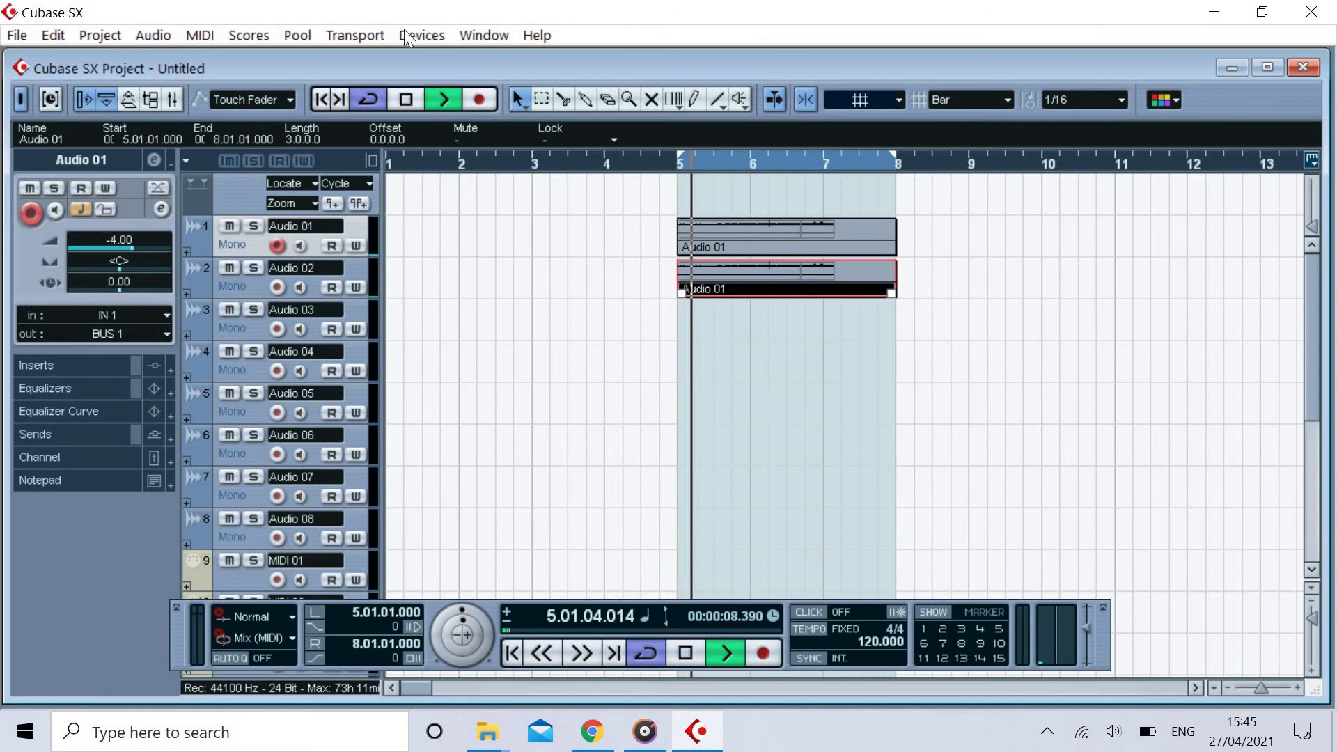
pyautogui.click(422, 35)
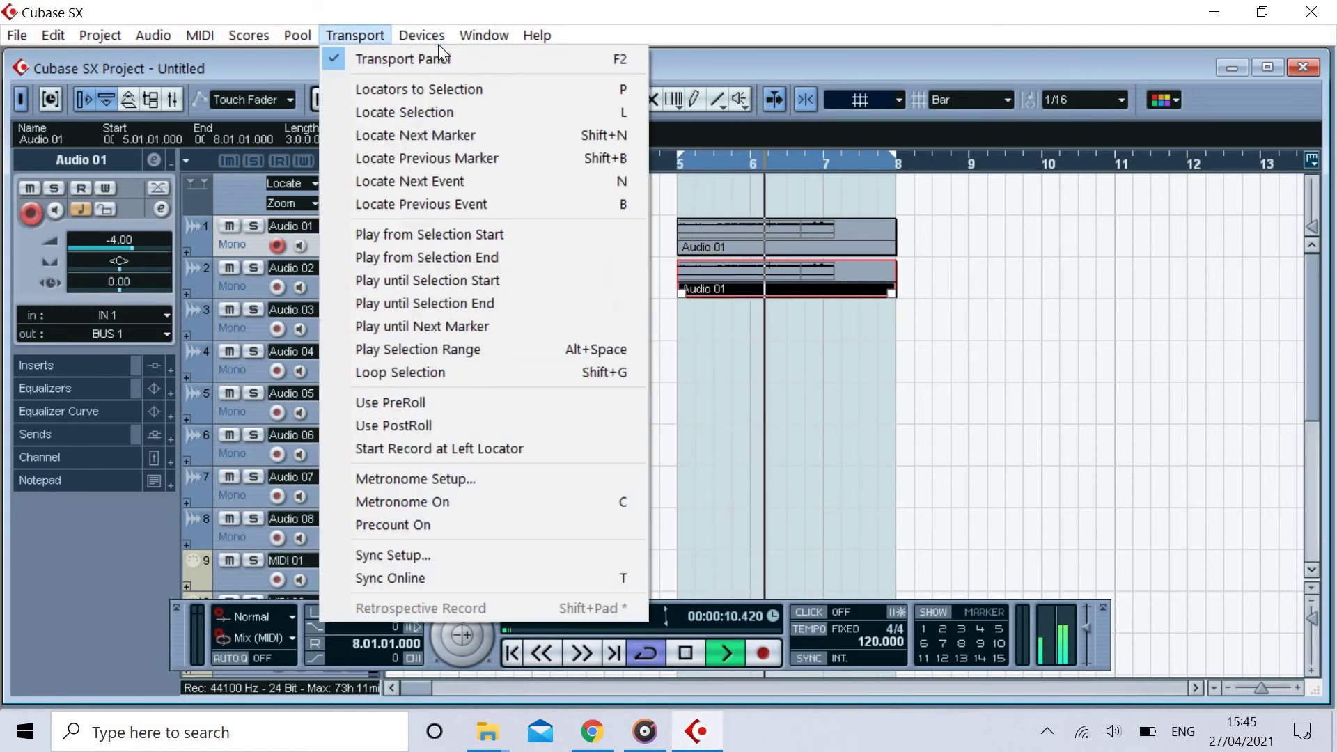
# Step: In the Mixer, set Audio 01 to -1.99 dB and Audio 02 panned hard right at -3.03 dB
pyautogui.click(448, 127)
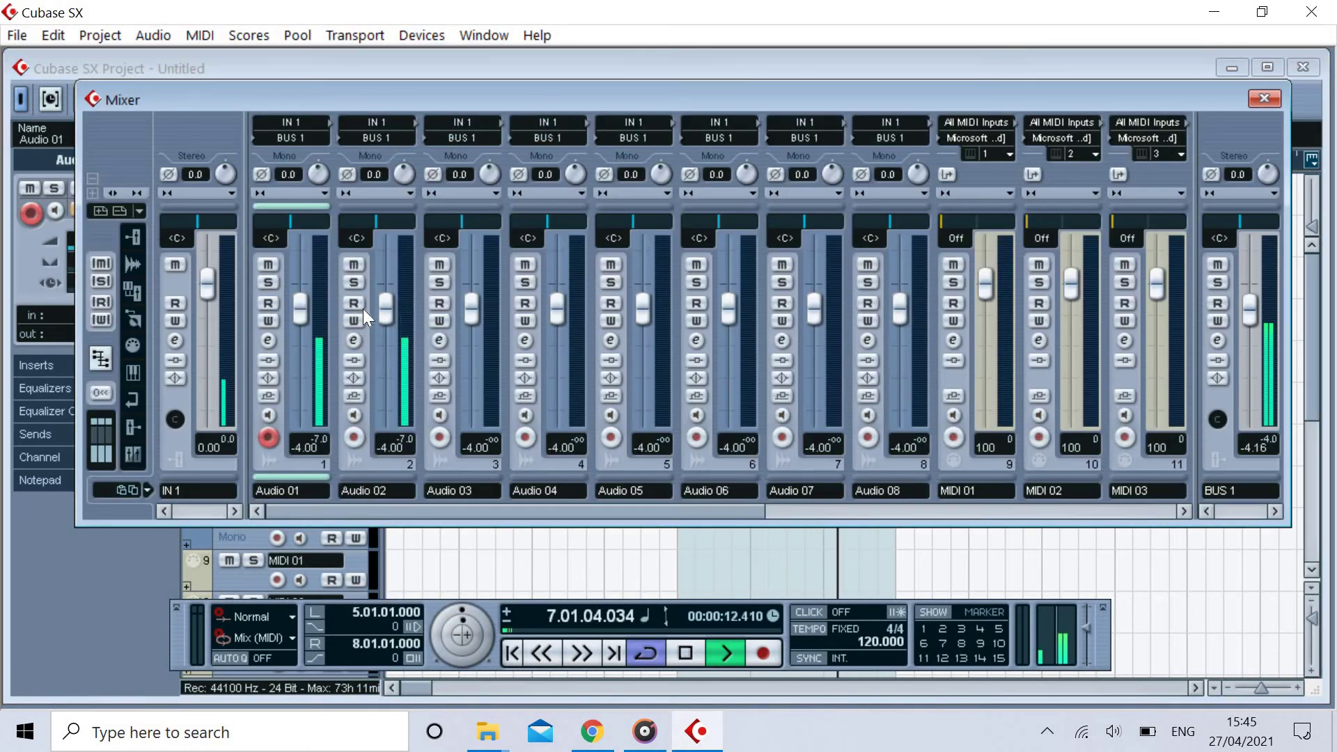
pyautogui.moveTo(384, 326); pyautogui.dragTo(386, 361)
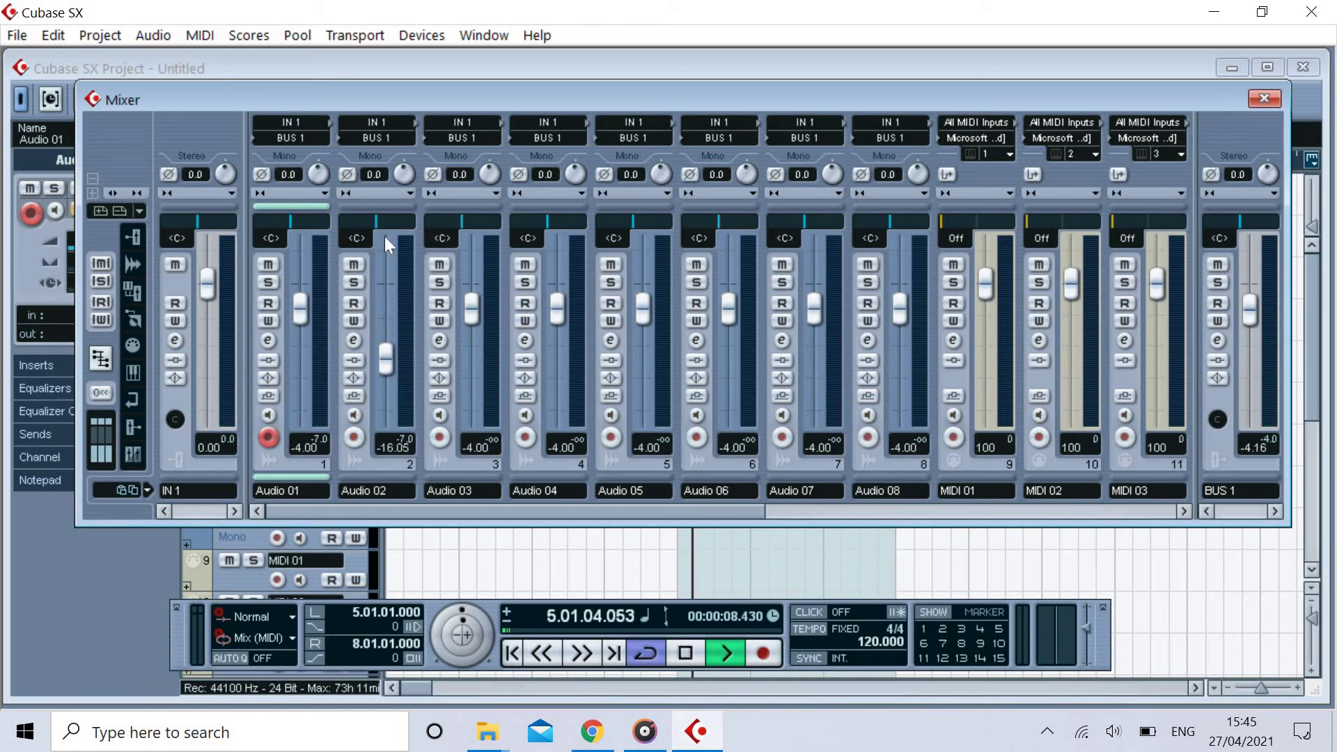
pyautogui.click(685, 651)
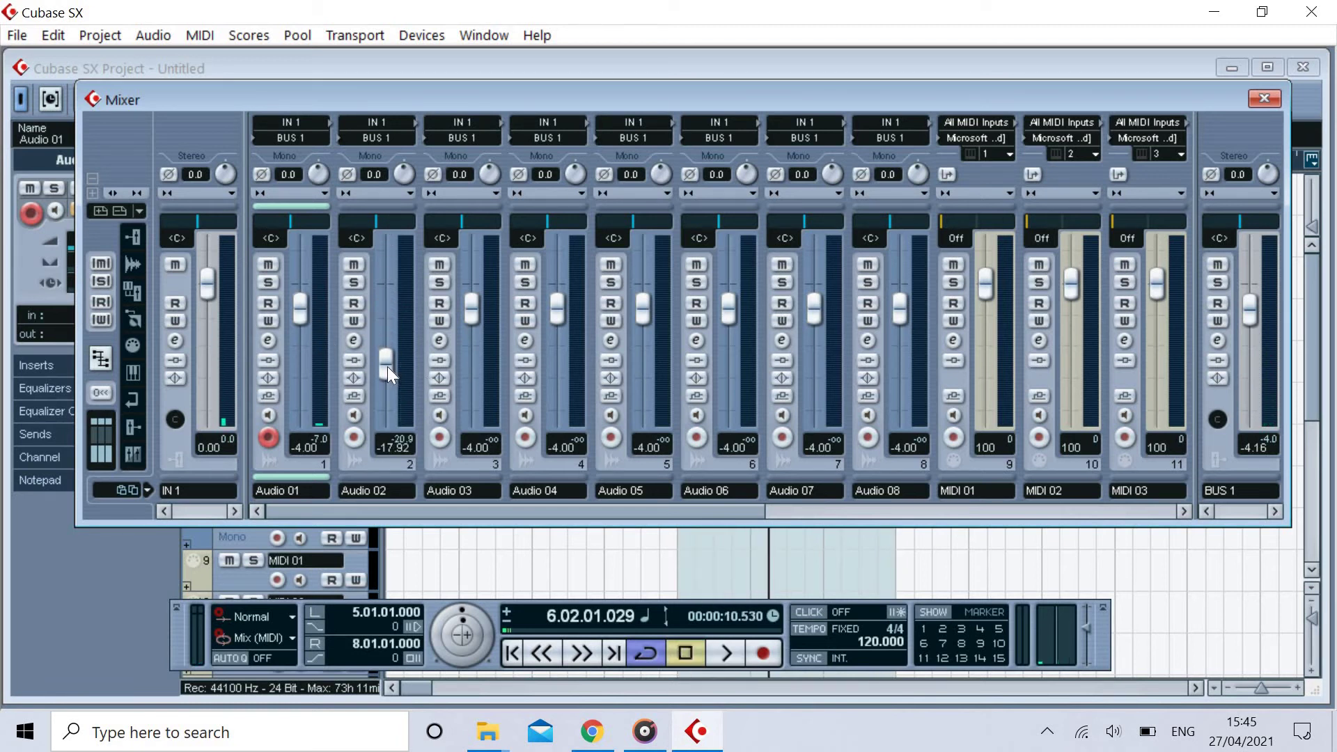
pyautogui.moveTo(387, 364); pyautogui.dragTo(387, 369)
pyautogui.moveTo(405, 225); pyautogui.dragTo(415, 227)
pyautogui.moveTo(300, 314); pyautogui.dragTo(300, 294)
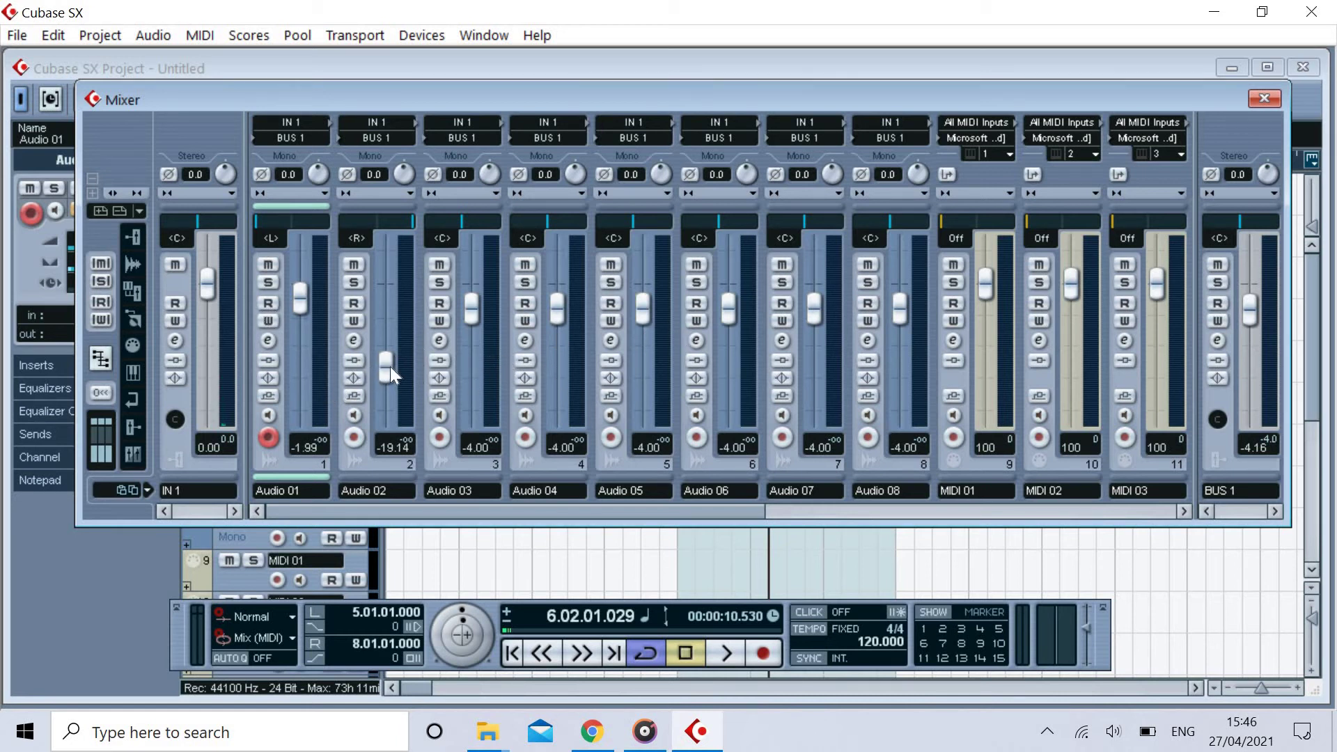
pyautogui.moveTo(390, 367); pyautogui.dragTo(386, 303)
# Step: Test Mute and Solo on Audio 02, turn off Cycle, and rewind
pyautogui.click(353, 265)
pyautogui.click(353, 282)
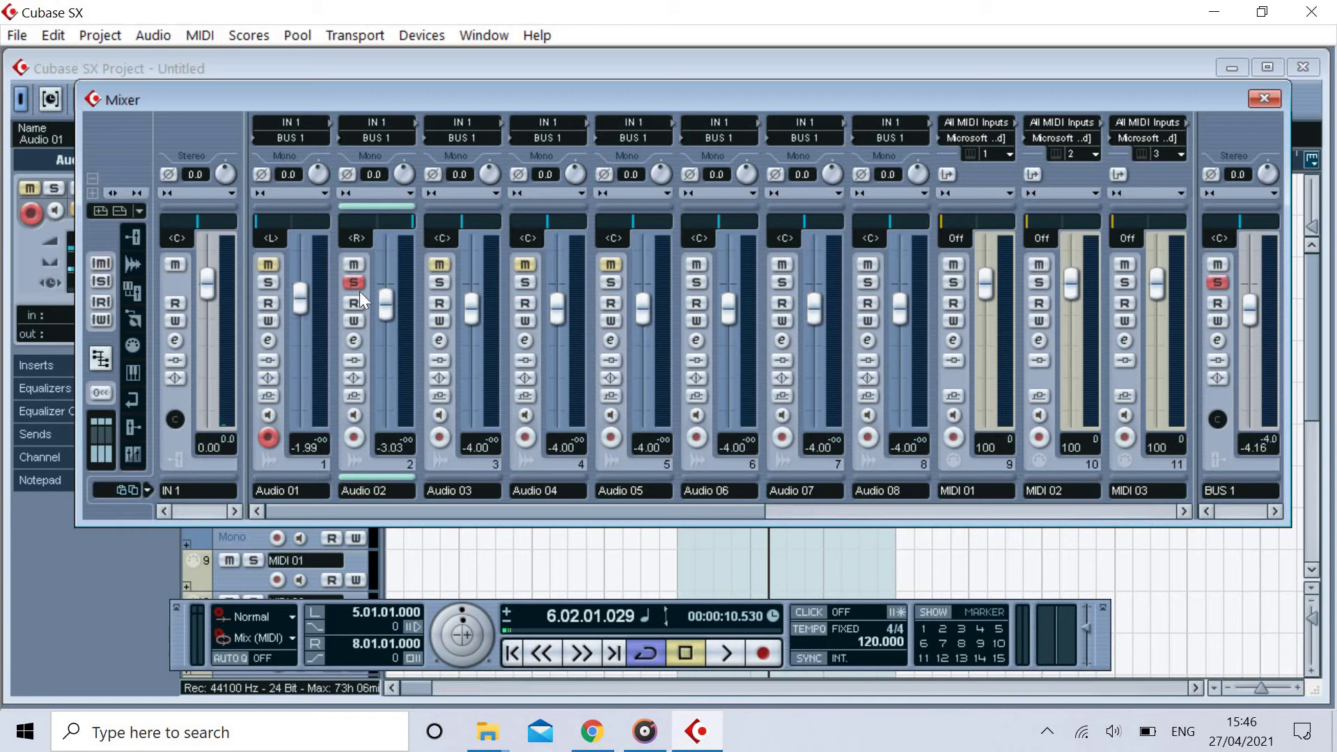
pyautogui.click(355, 283)
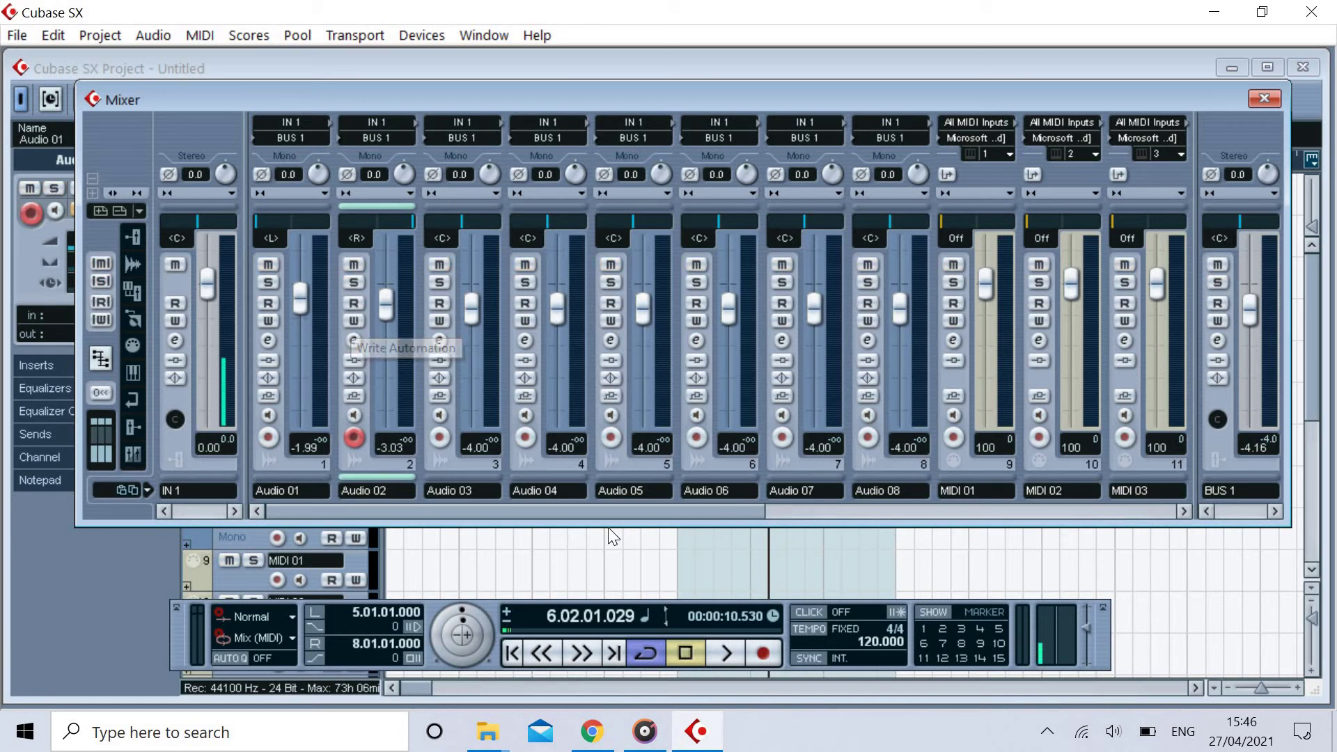
pyautogui.click(644, 655)
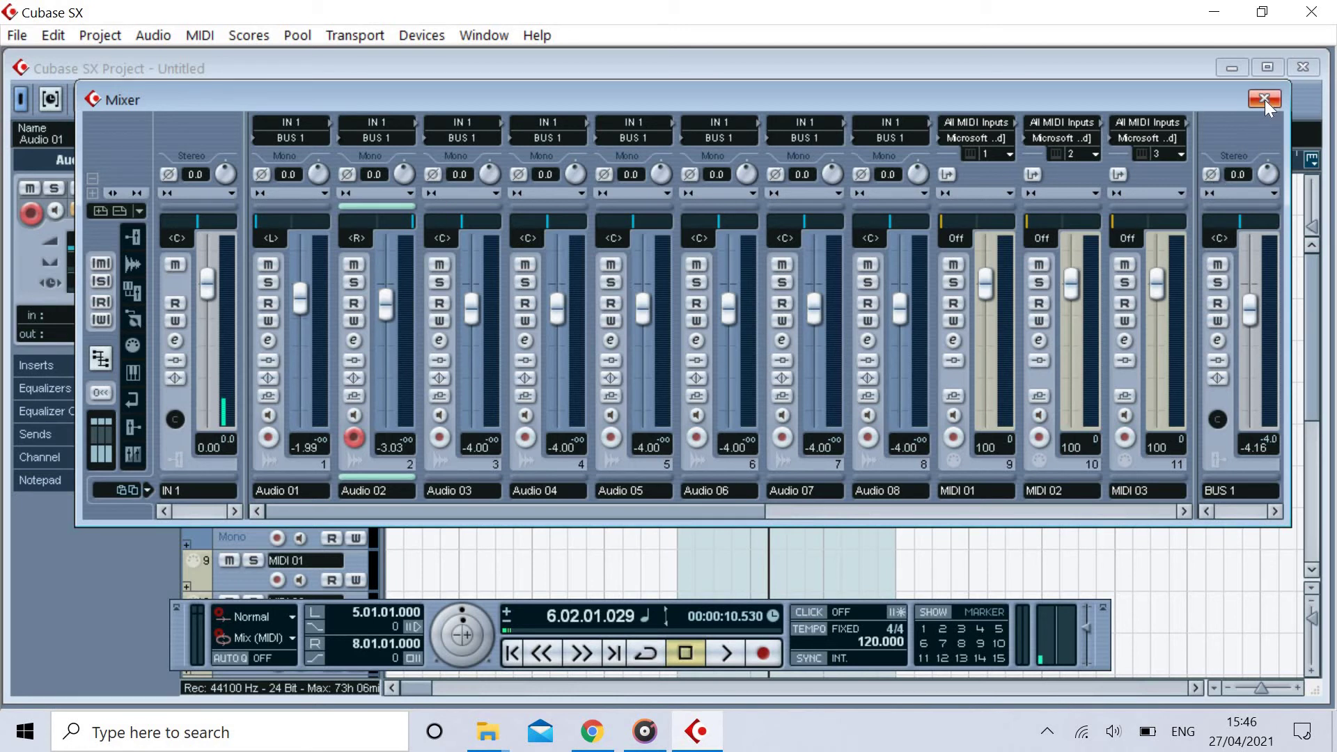
pyautogui.click(543, 652)
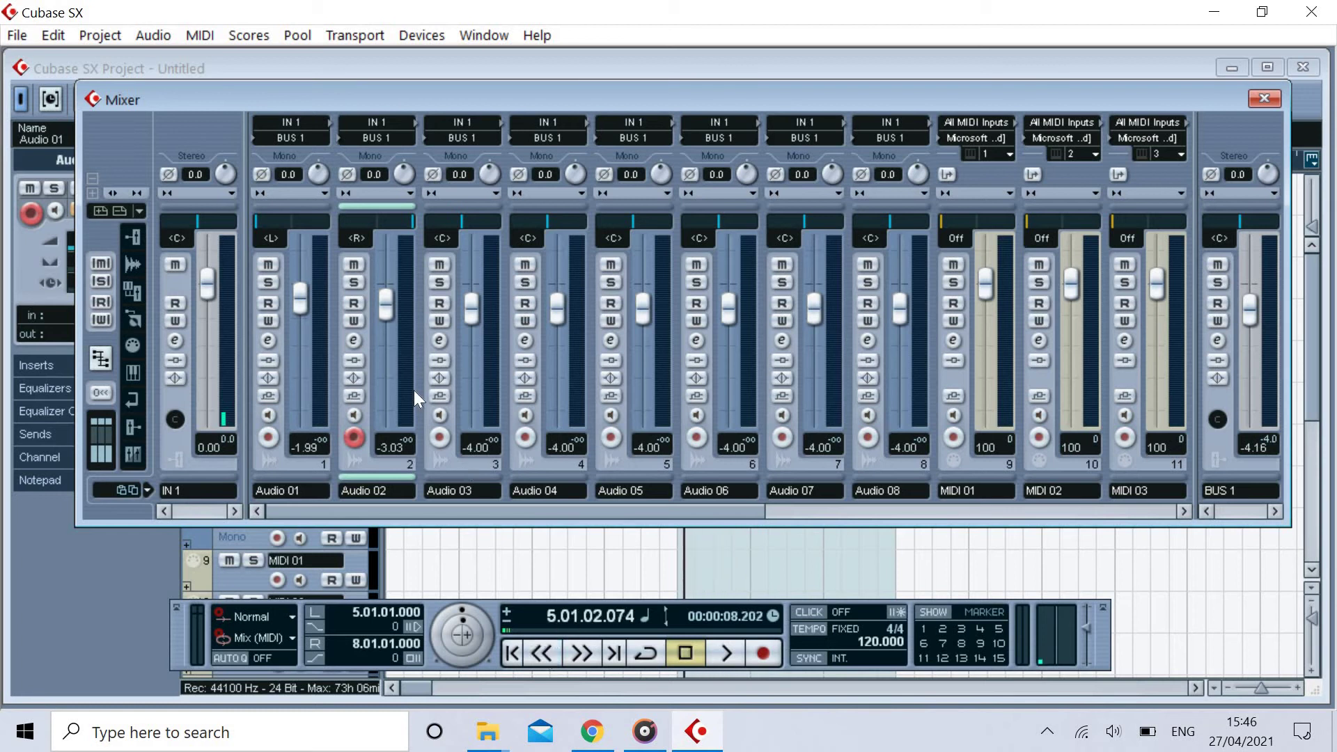
# Step: Write volume automation of Audio 02's fader falling to -oo during playback
pyautogui.click(354, 320)
pyautogui.click(723, 651)
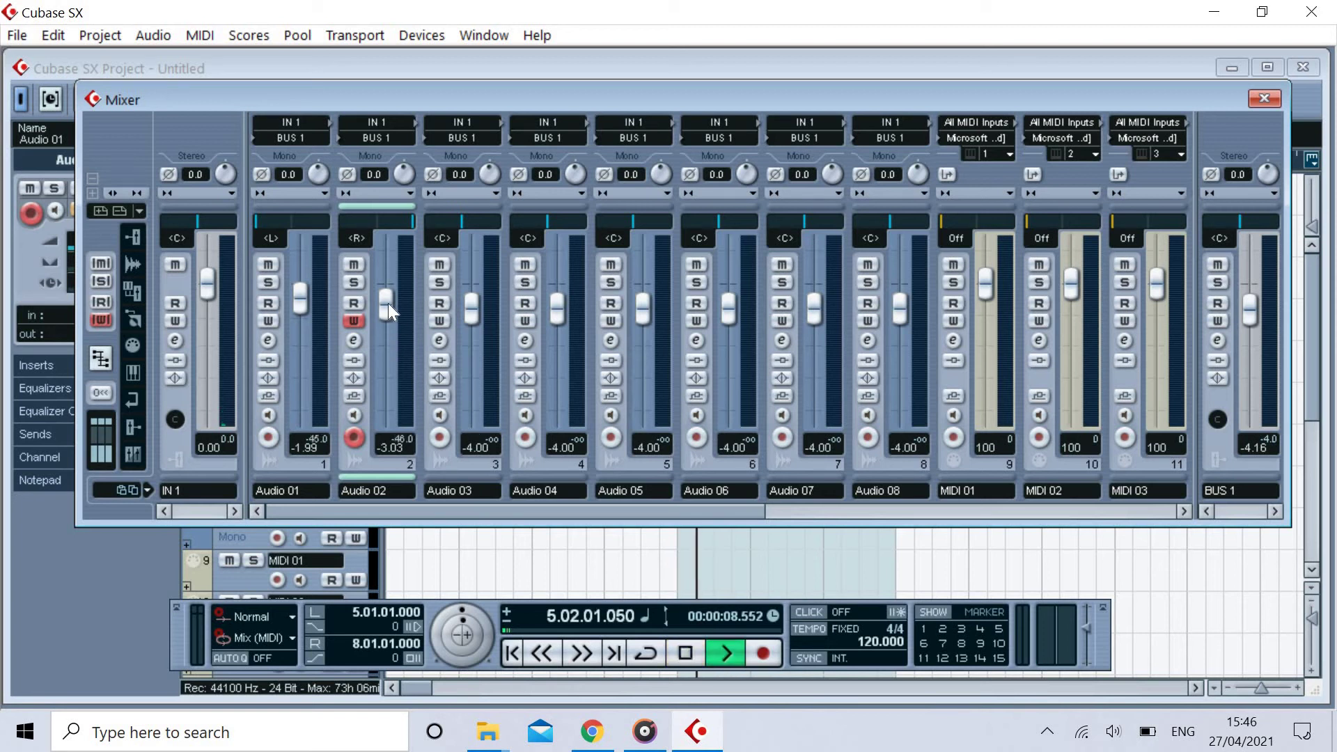
pyautogui.moveTo(387, 302); pyautogui.dragTo(391, 418)
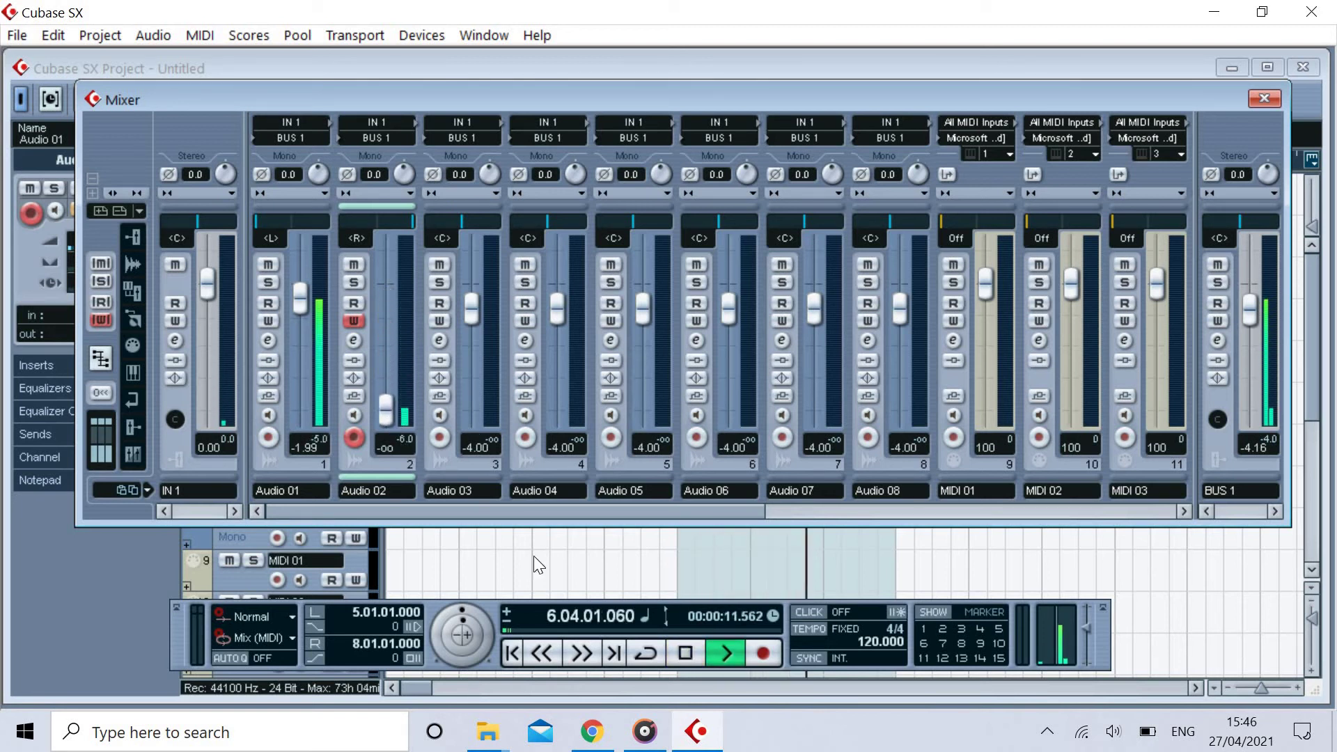
pyautogui.click(687, 642)
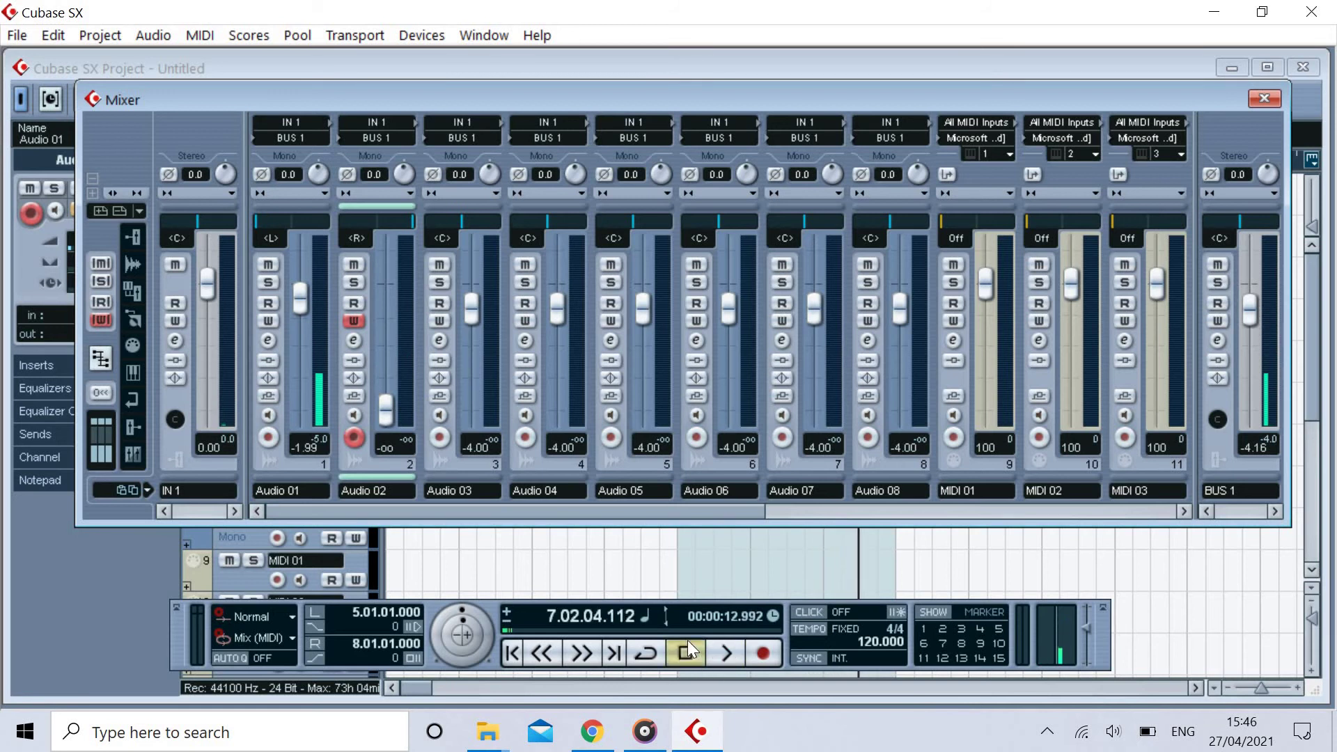
pyautogui.click(356, 319)
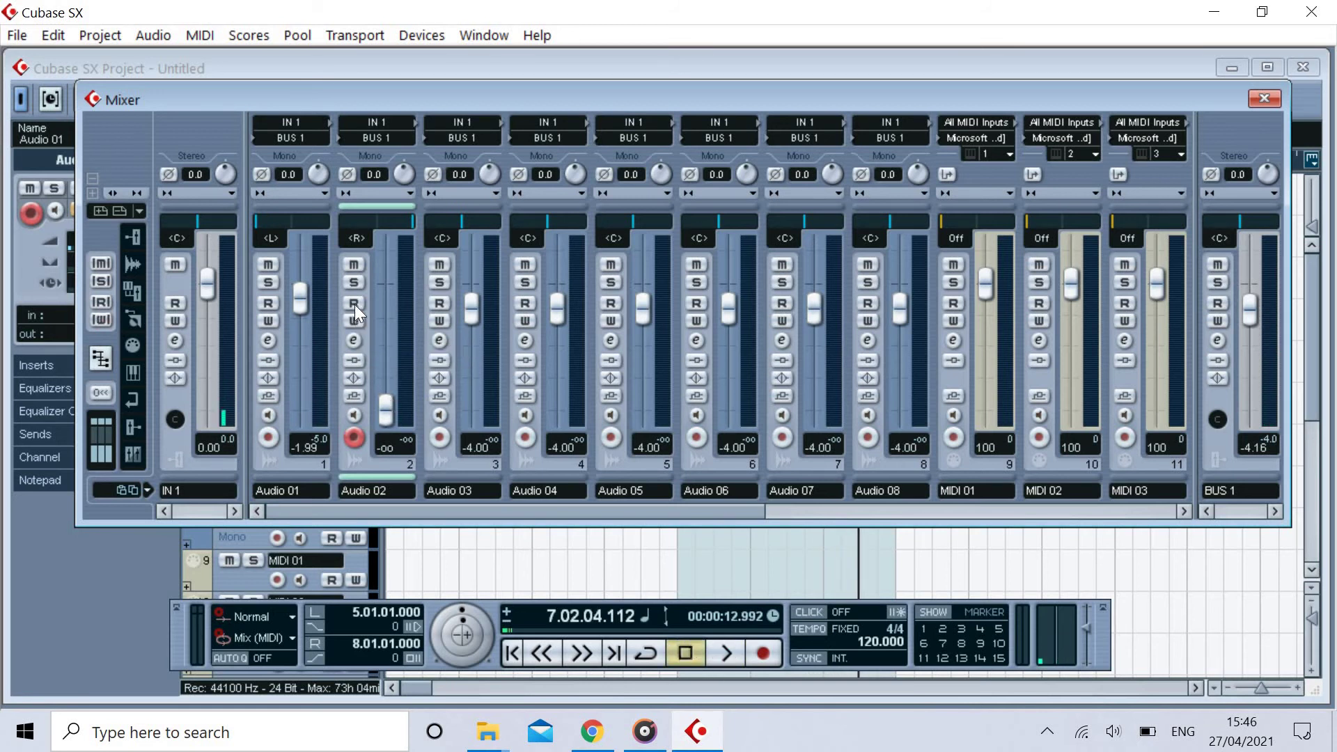
# Step: Rewind and play back Audio 02's recorded fade-out
pyautogui.click(542, 649)
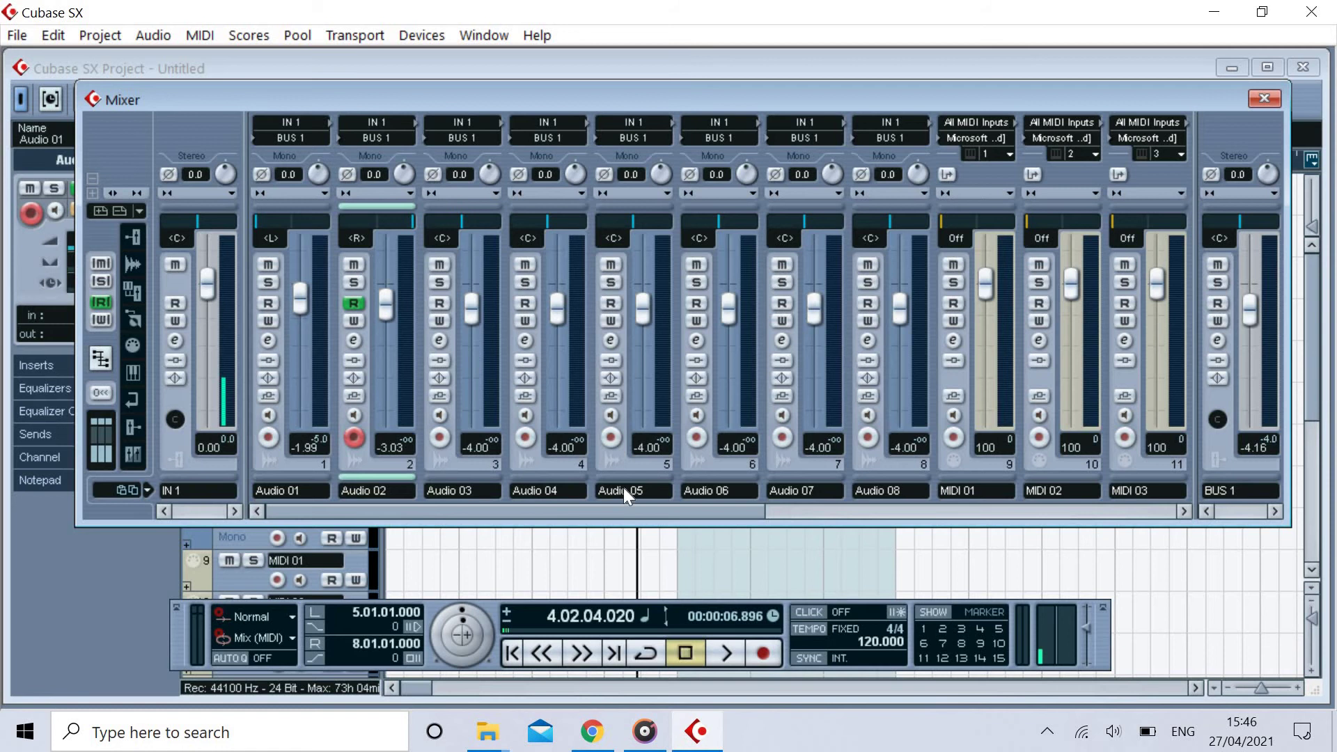
pyautogui.click(719, 645)
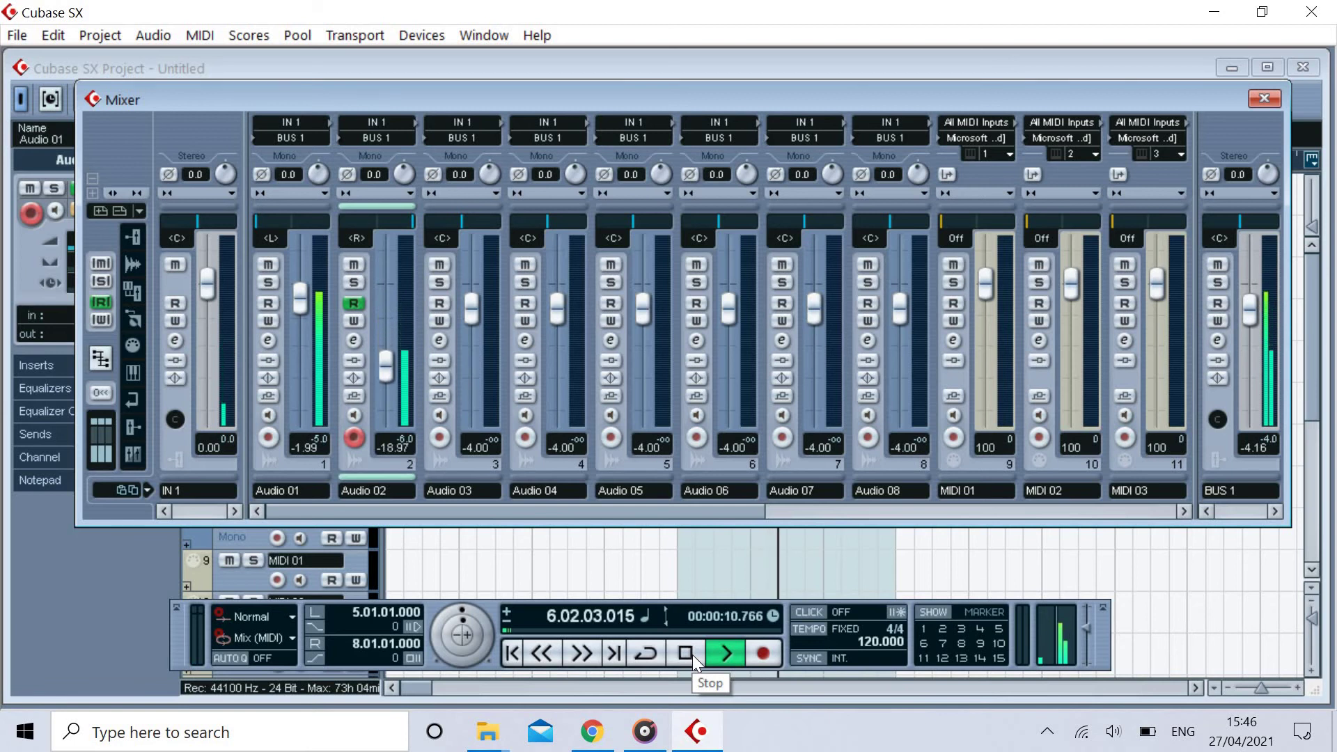
pyautogui.click(692, 655)
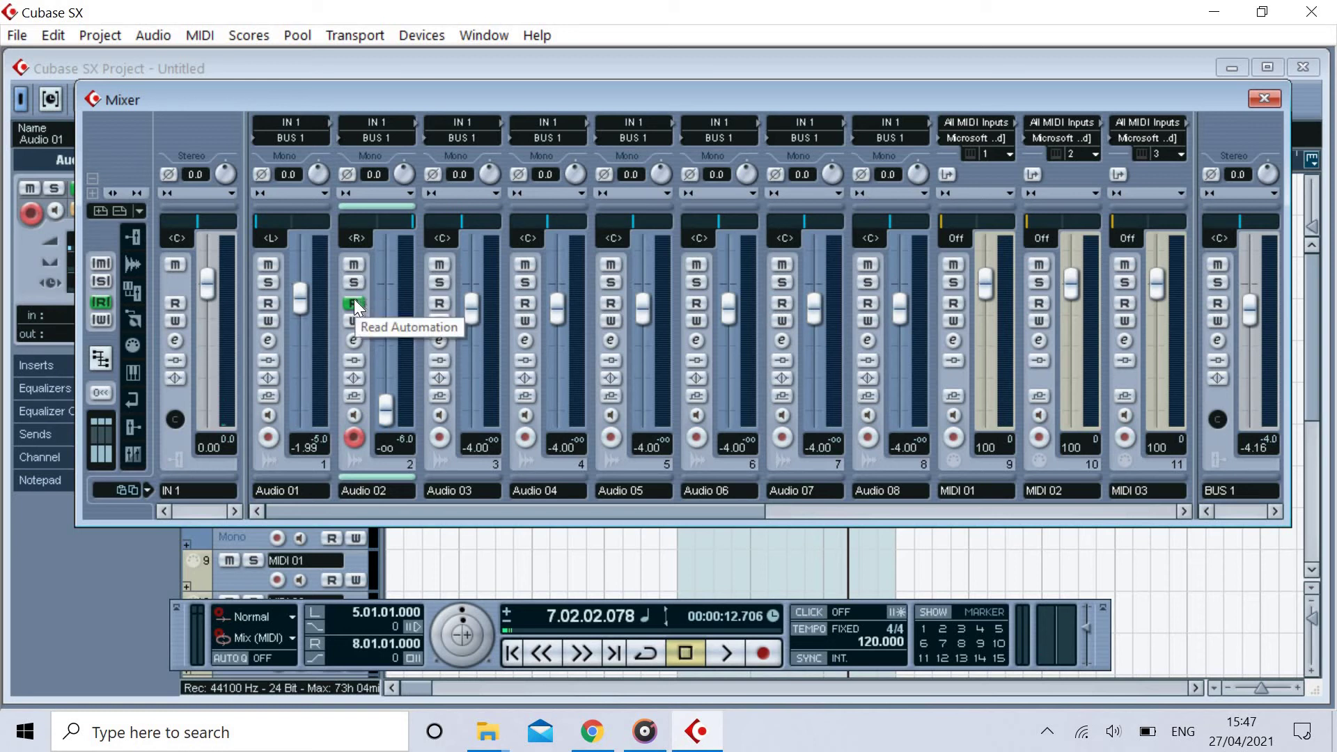
# Step: In Audio 02's Channel Settings, boost lo EQ +16.7 dB at 58 Hz and cut lo mid -14.1 dB at 4887 Hz
pyautogui.click(354, 340)
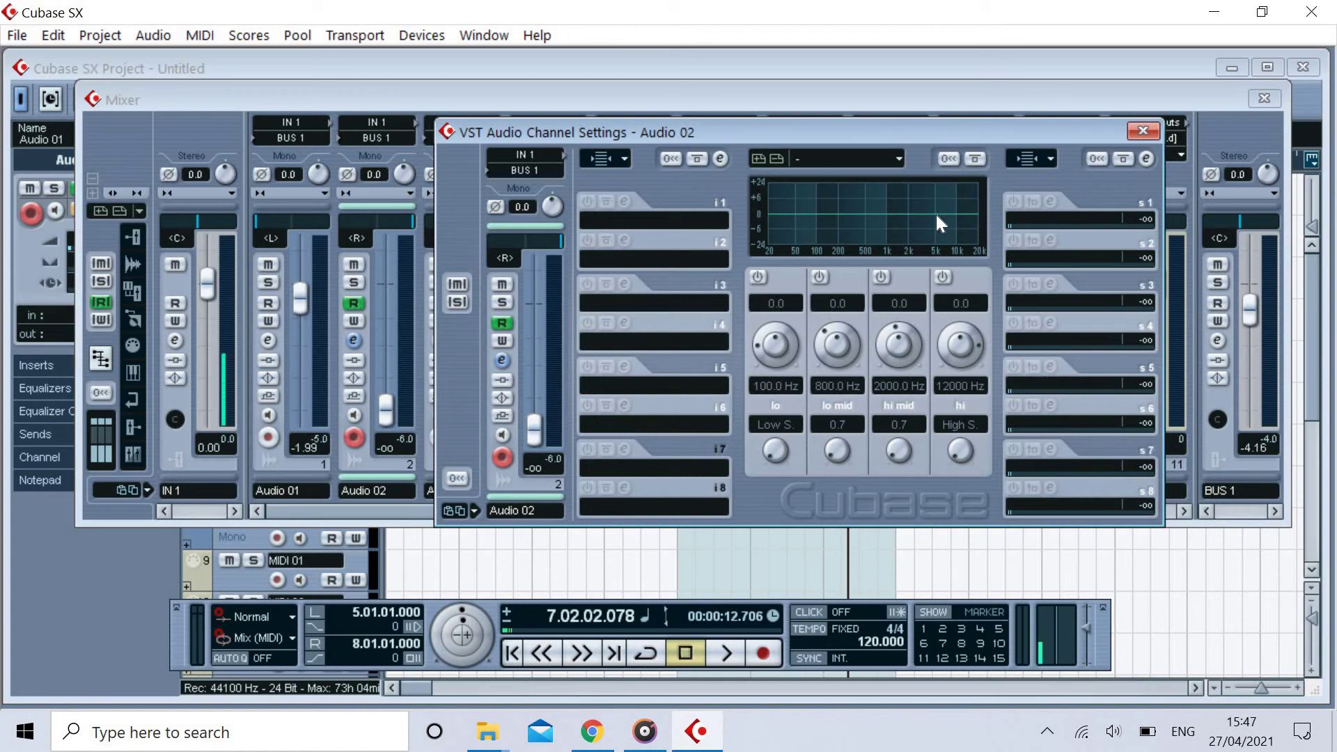
pyautogui.moveTo(931, 210)
pyautogui.mouseDown()
pyautogui.moveTo(931, 186)
pyautogui.moveTo(934, 237)
pyautogui.mouseUp()
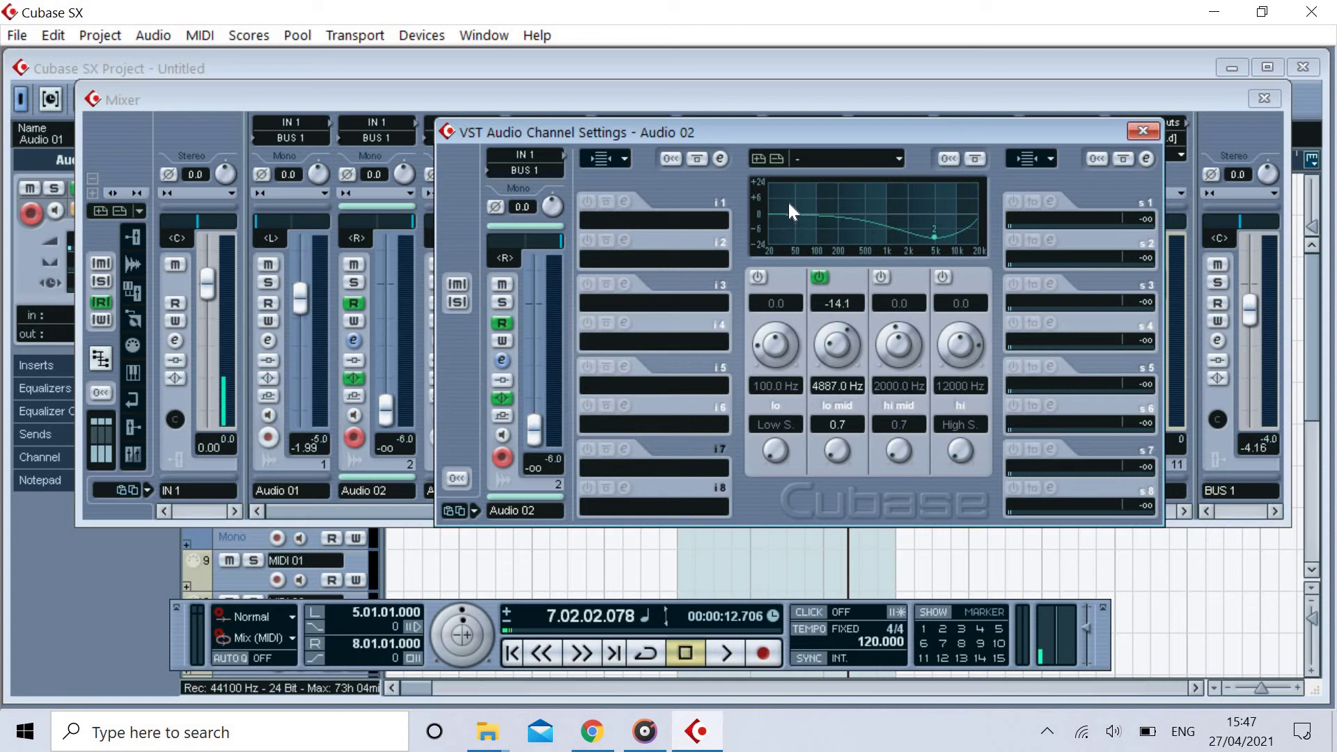
pyautogui.moveTo(787, 203); pyautogui.dragTo(799, 186)
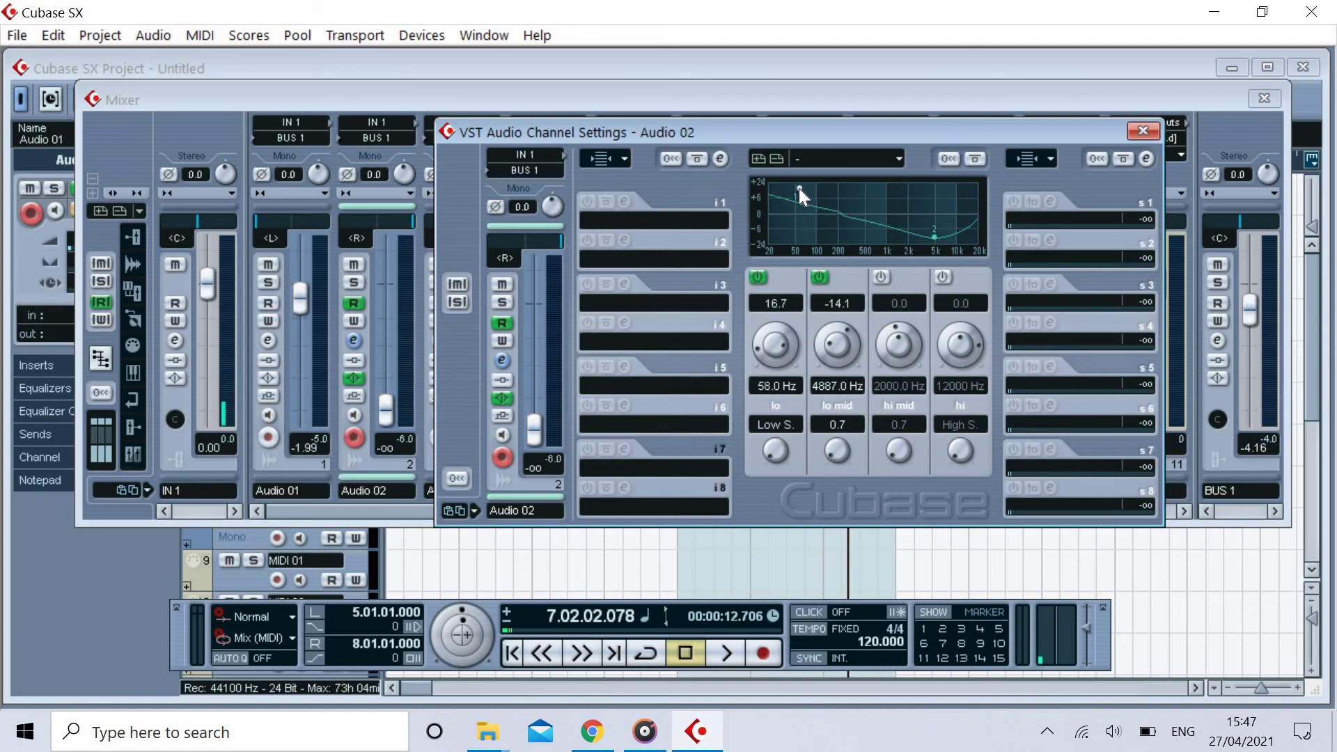
pyautogui.click(643, 224)
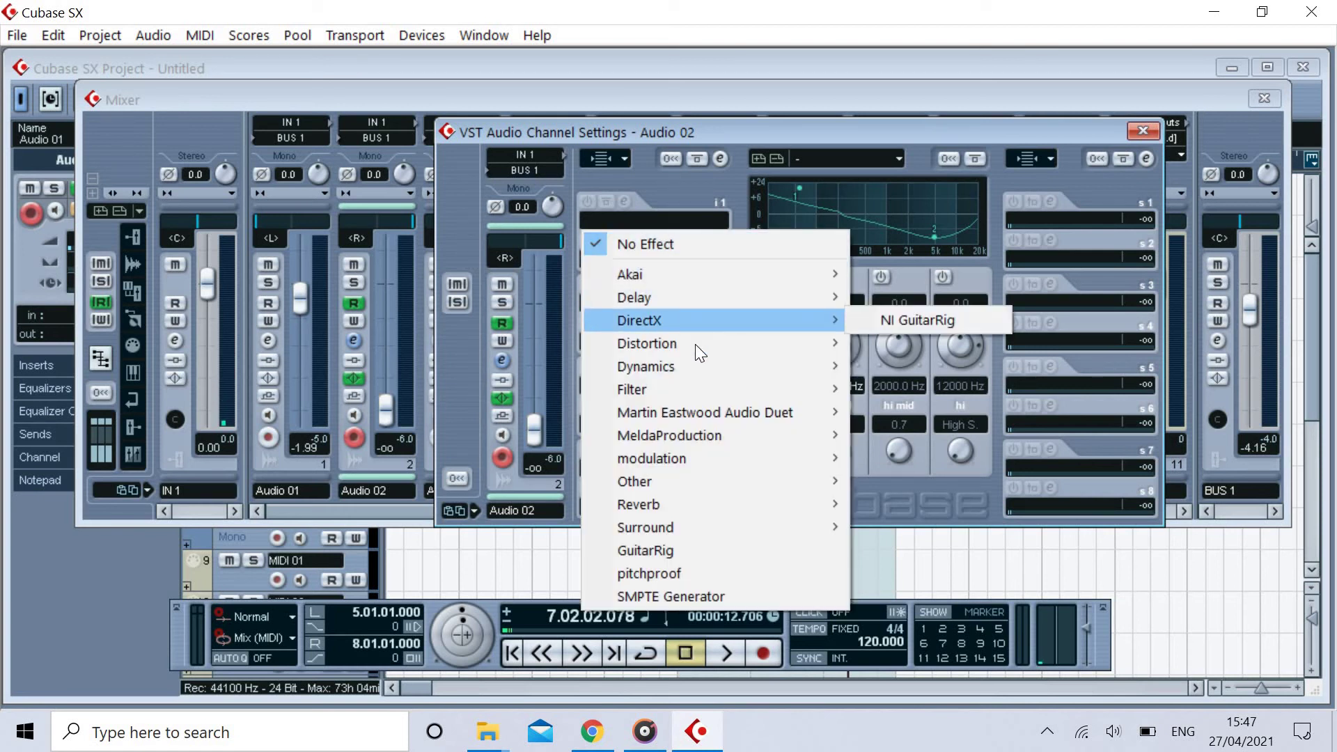
# Step: Insert Reverb A in Audio 02's first slot and lower its wet mix to 22
pyautogui.moveTo(696, 364)
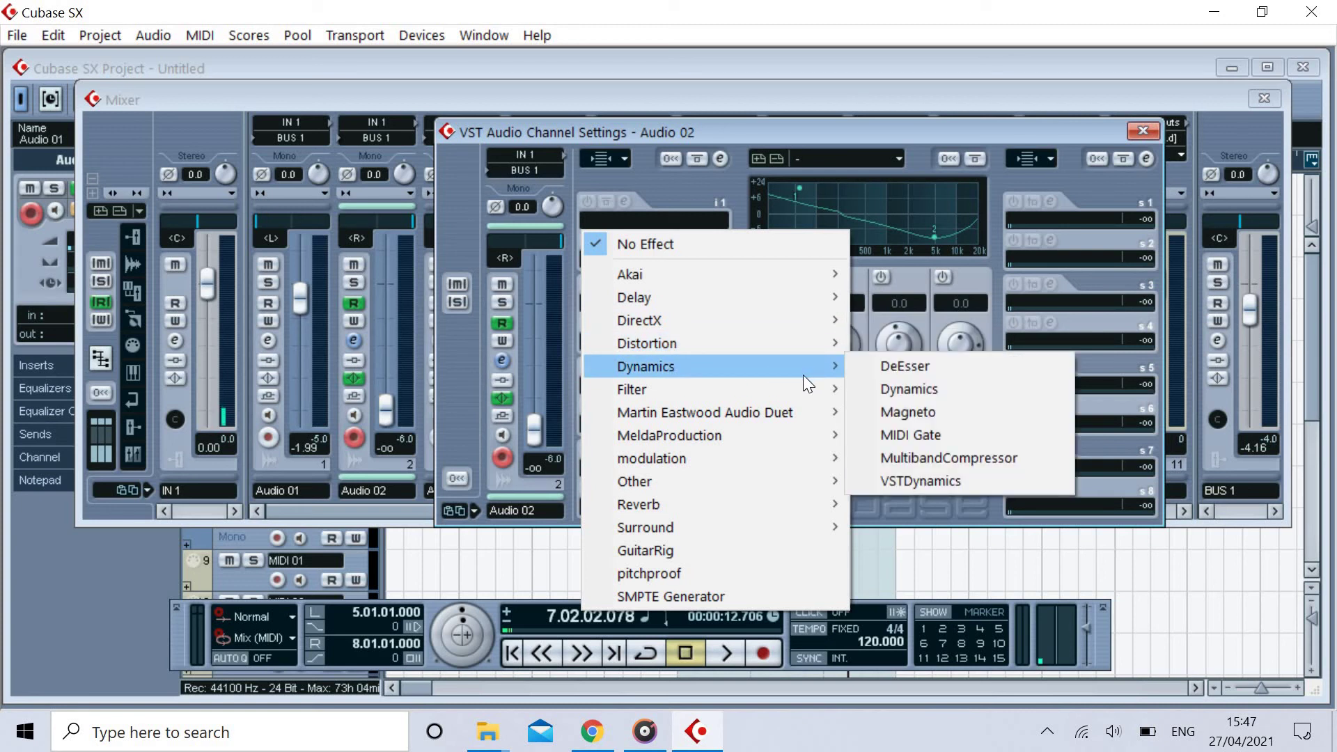
pyautogui.moveTo(745, 508)
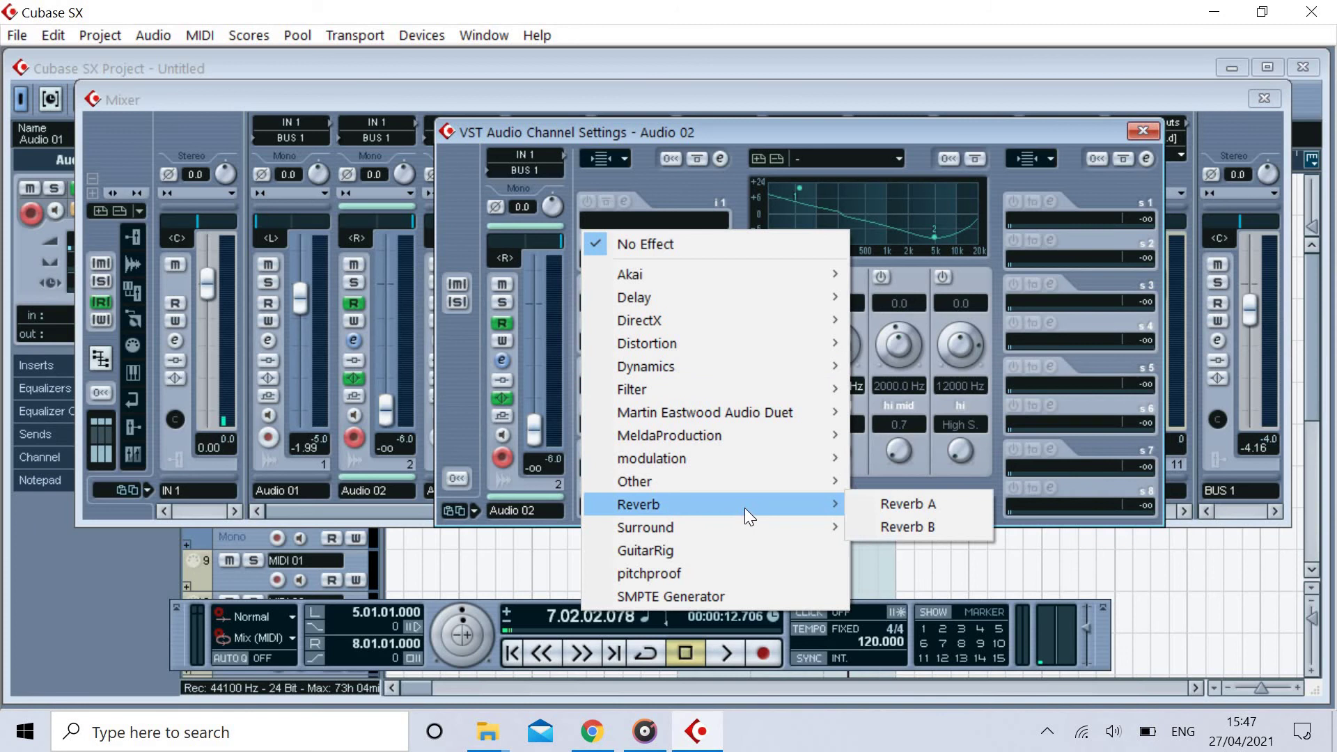
pyautogui.click(888, 507)
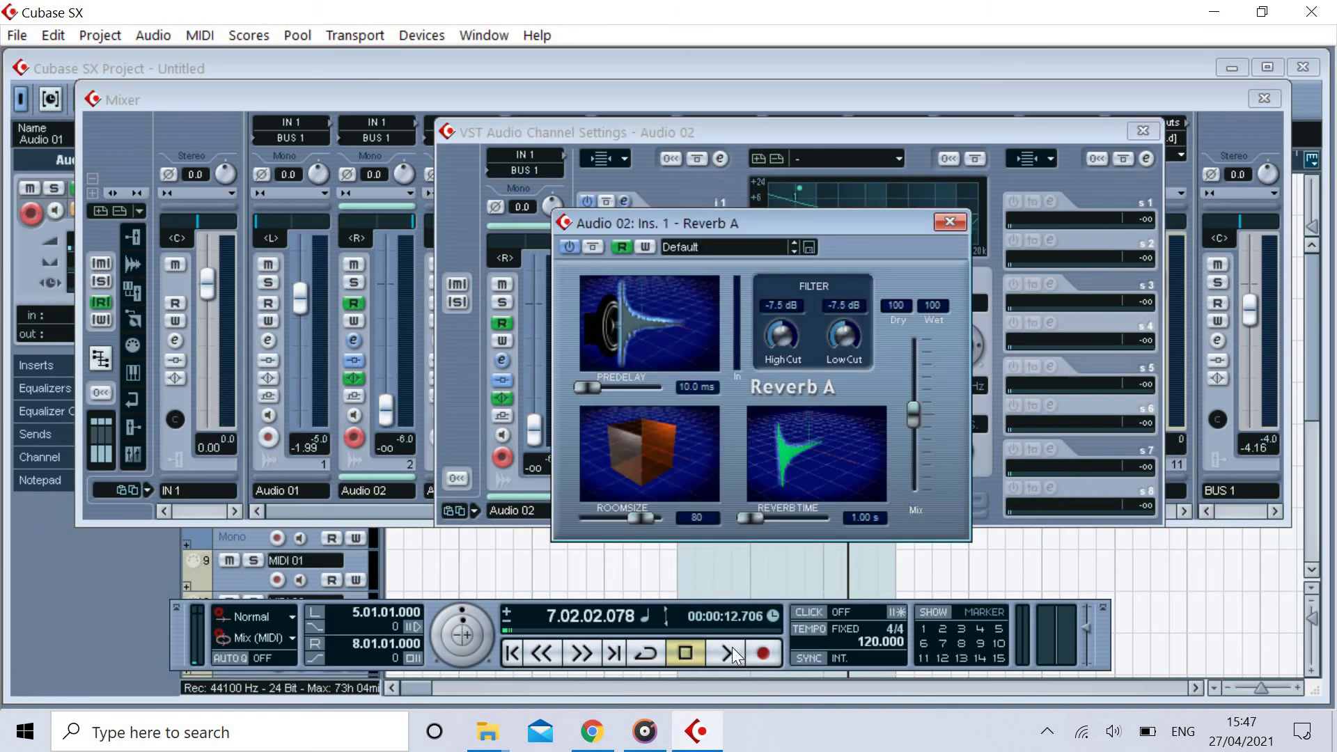
pyautogui.moveTo(914, 416); pyautogui.dragTo(916, 386)
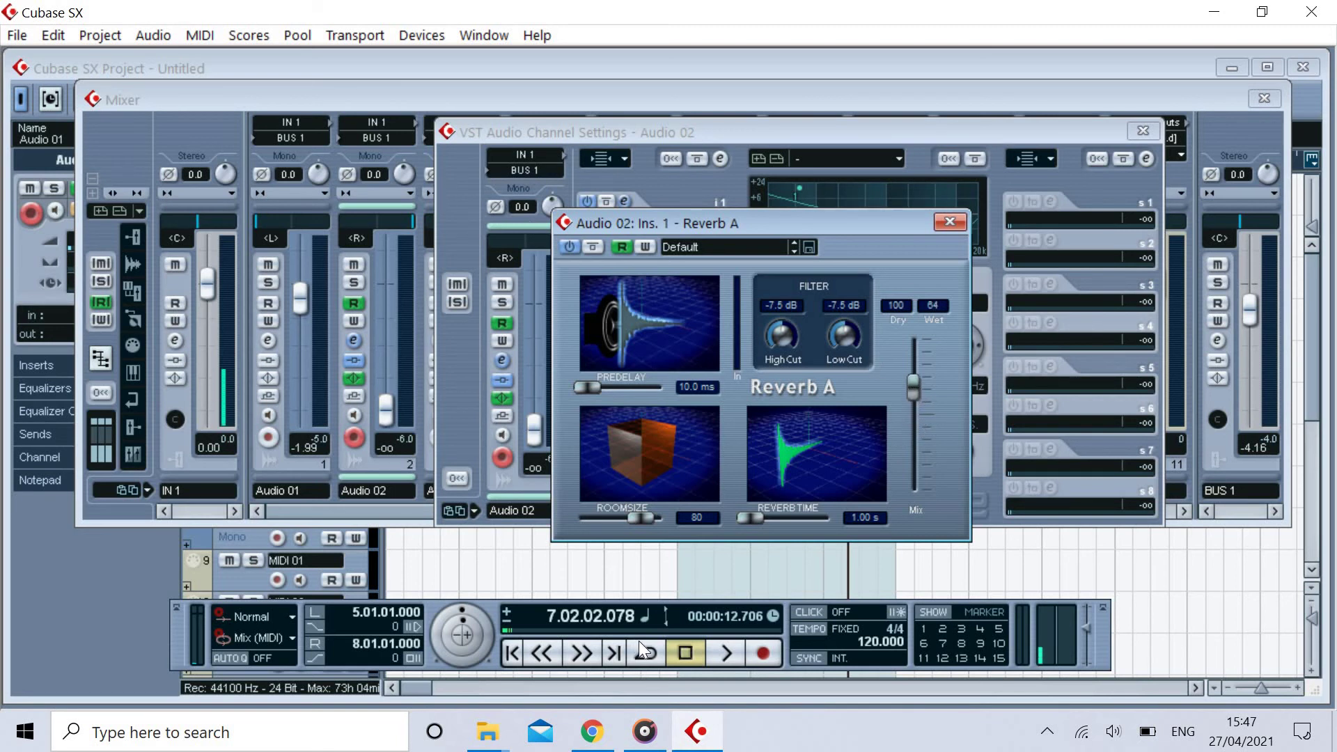
pyautogui.click(724, 653)
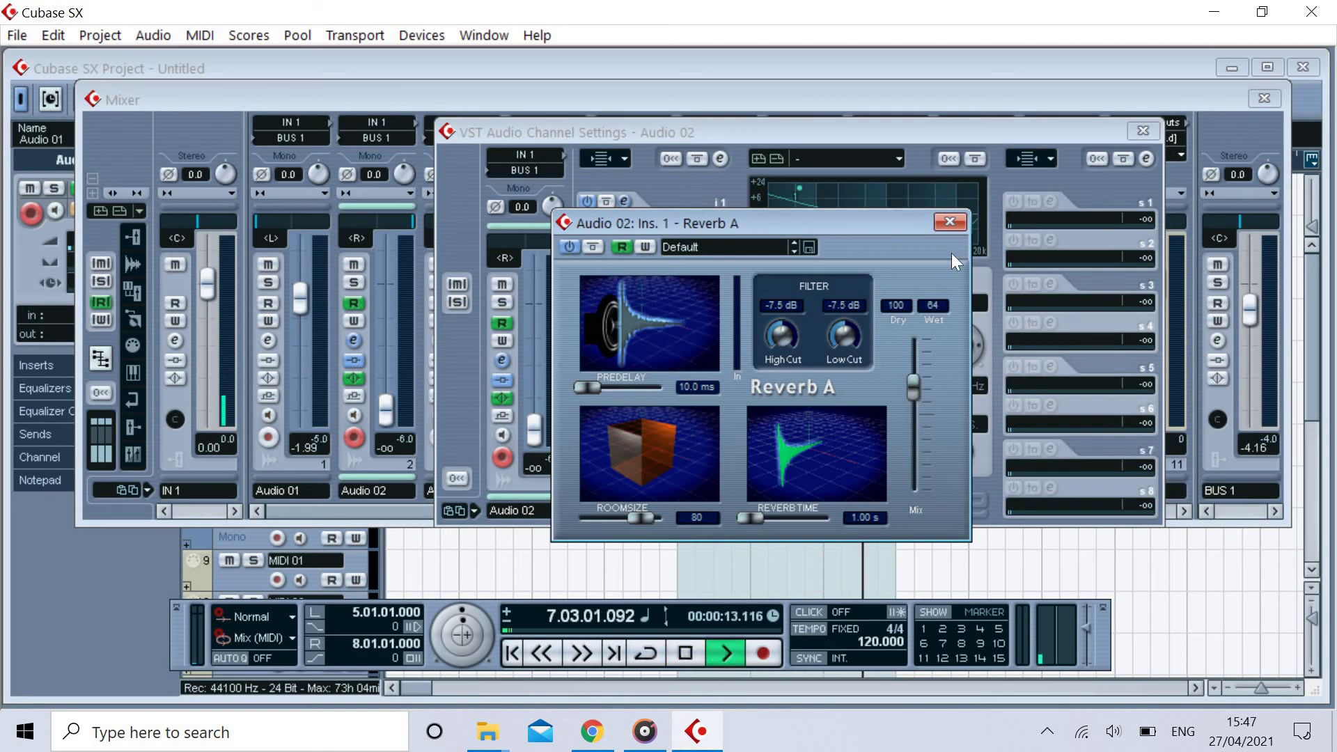
pyautogui.click(735, 558)
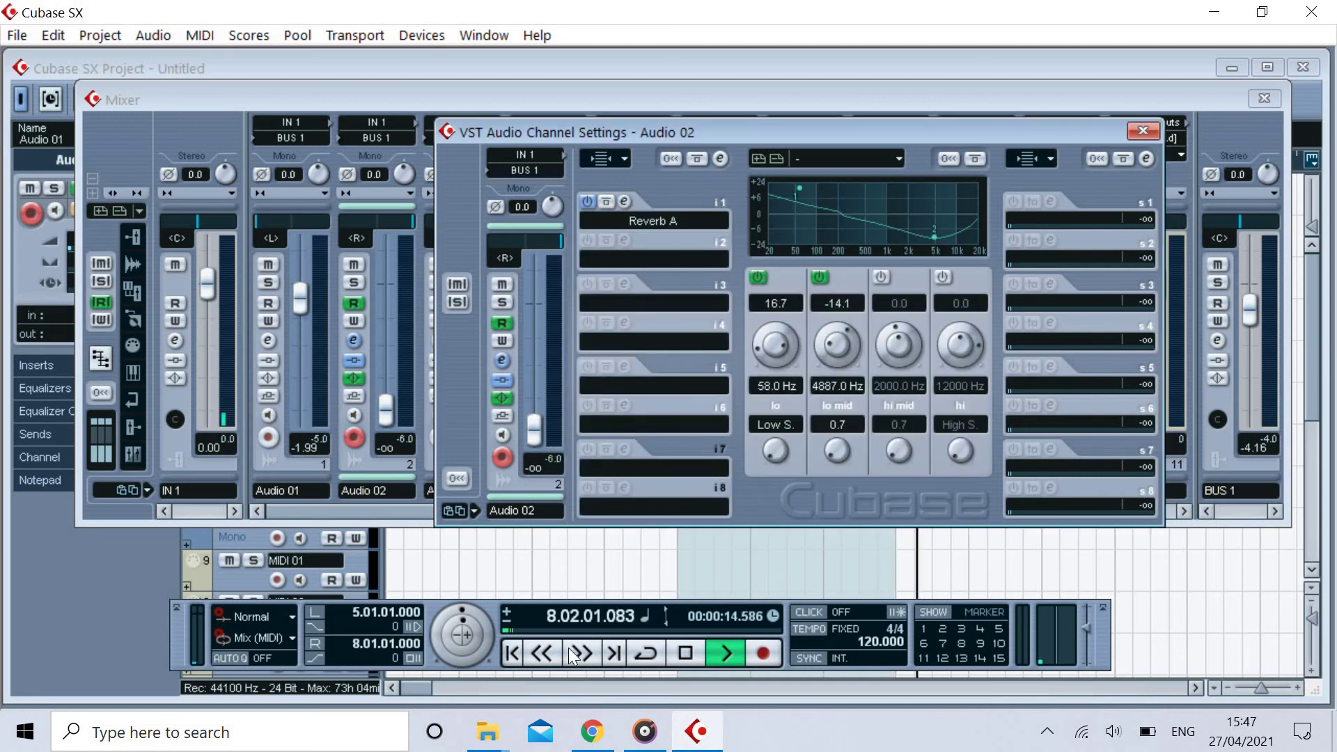
# Step: Solo Audio 02 and loop playback with Cycle enabled, then stop
pyautogui.click(513, 652)
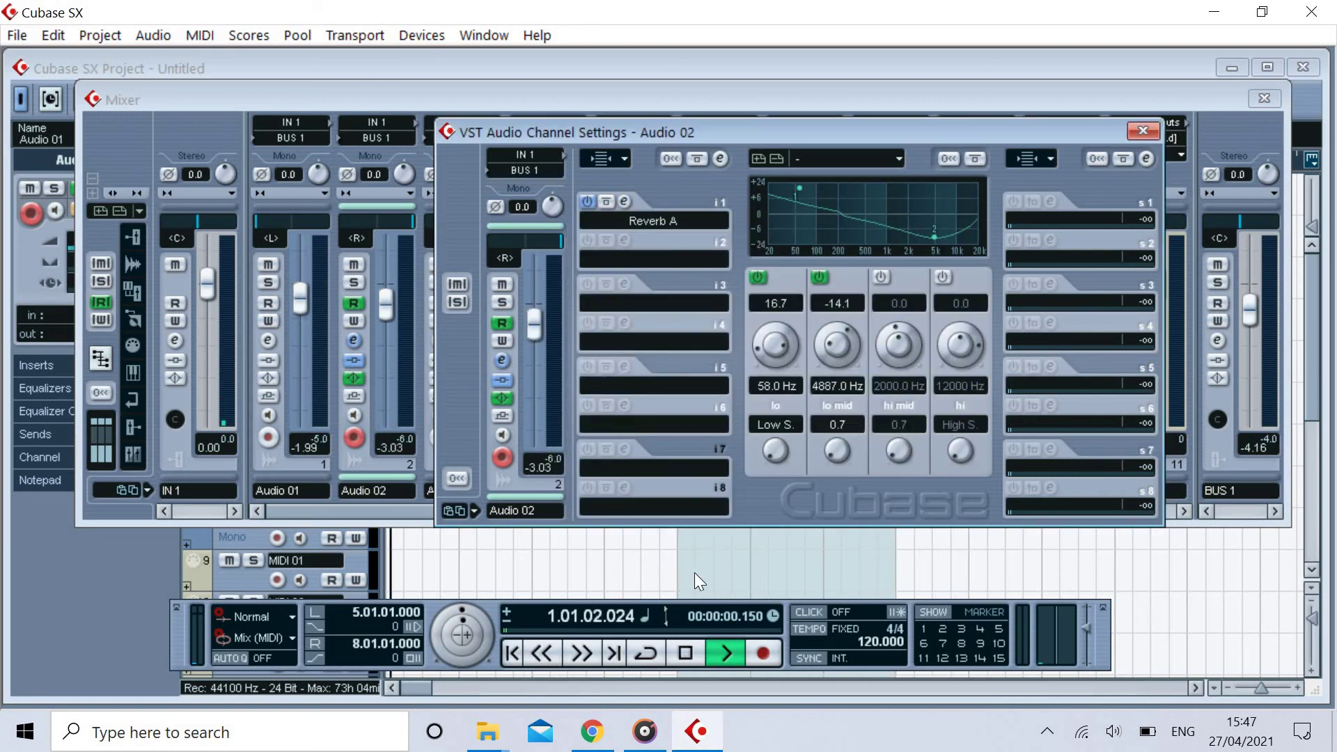
pyautogui.click(582, 654)
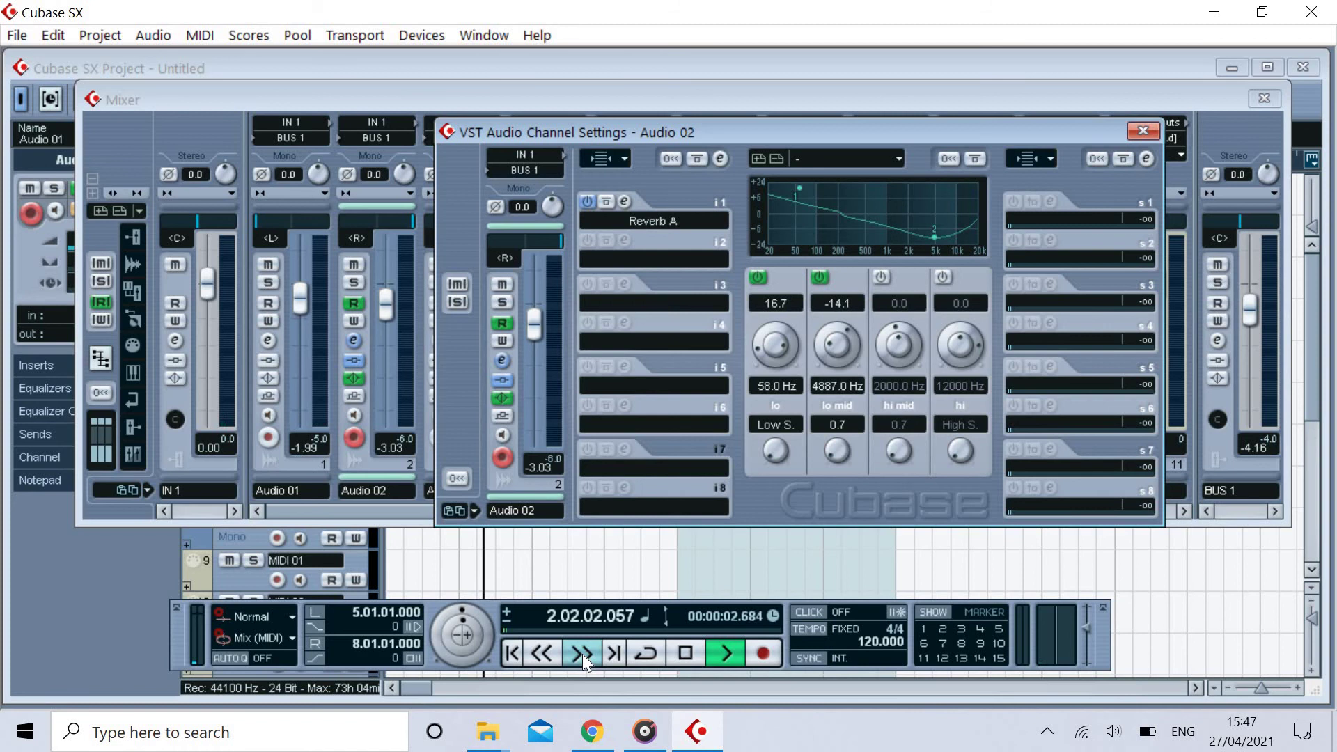
pyautogui.click(501, 302)
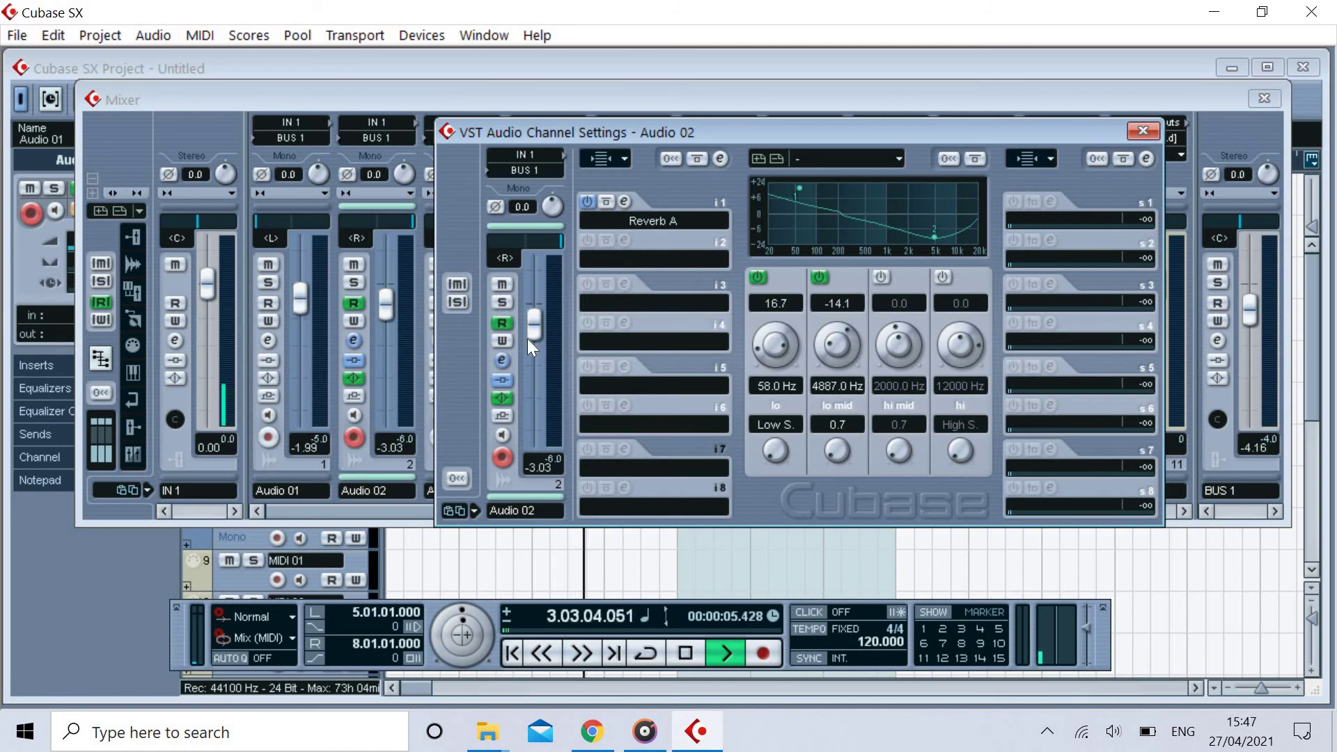
pyautogui.click(654, 656)
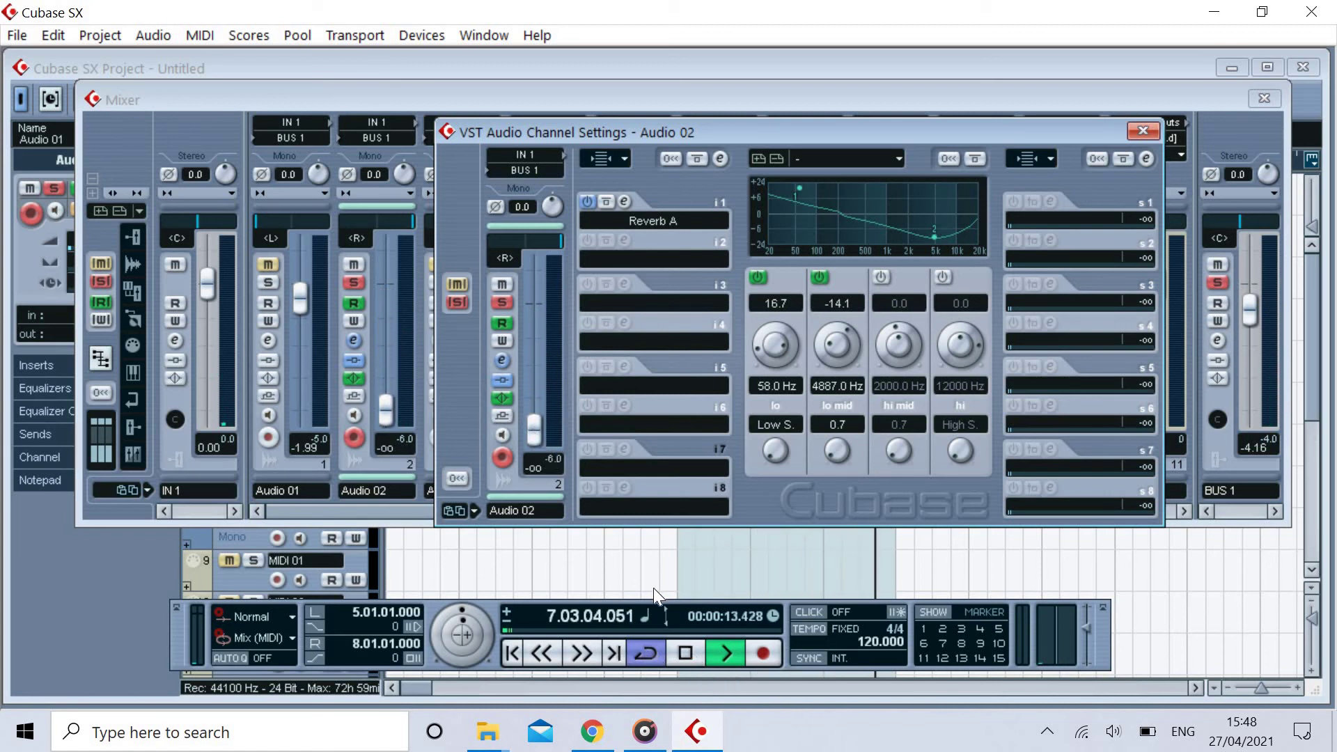
pyautogui.click(685, 652)
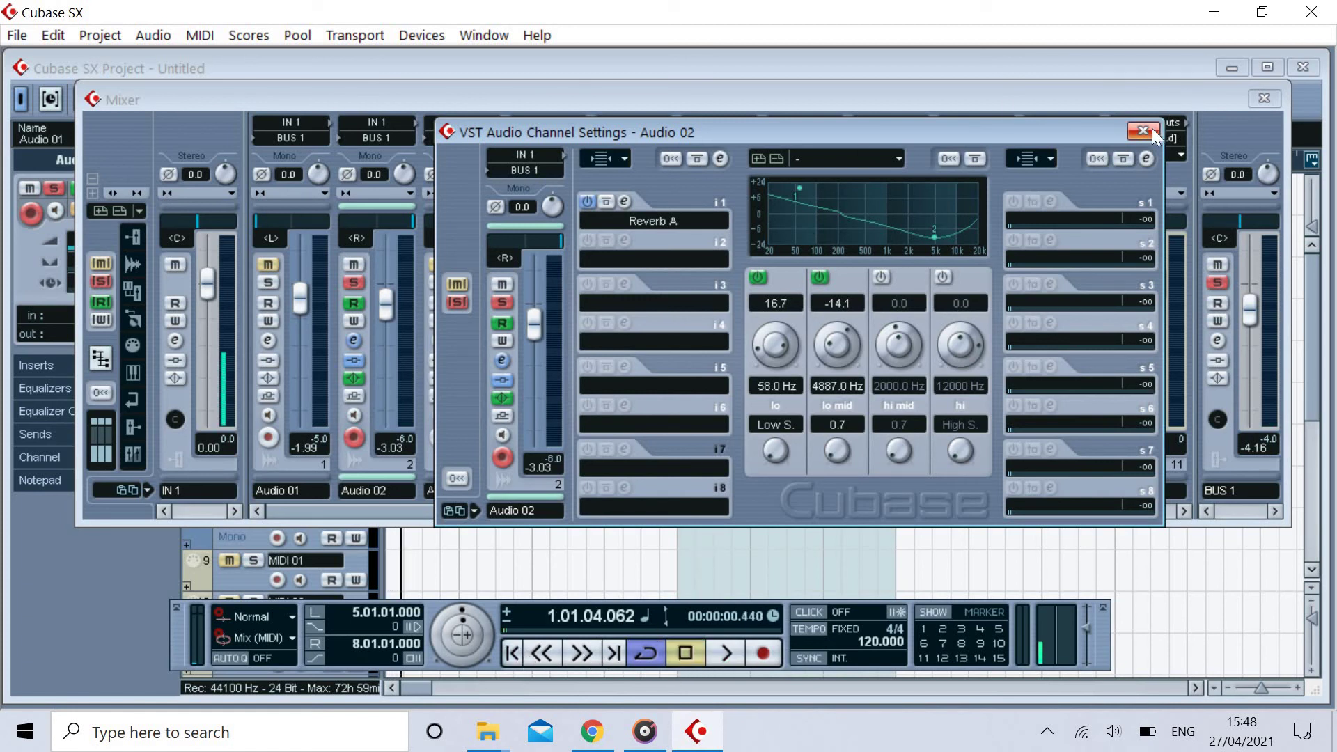
# Step: Reopen and close the Reverb A editor, then close Audio 02's Channel Settings
pyautogui.click(645, 259)
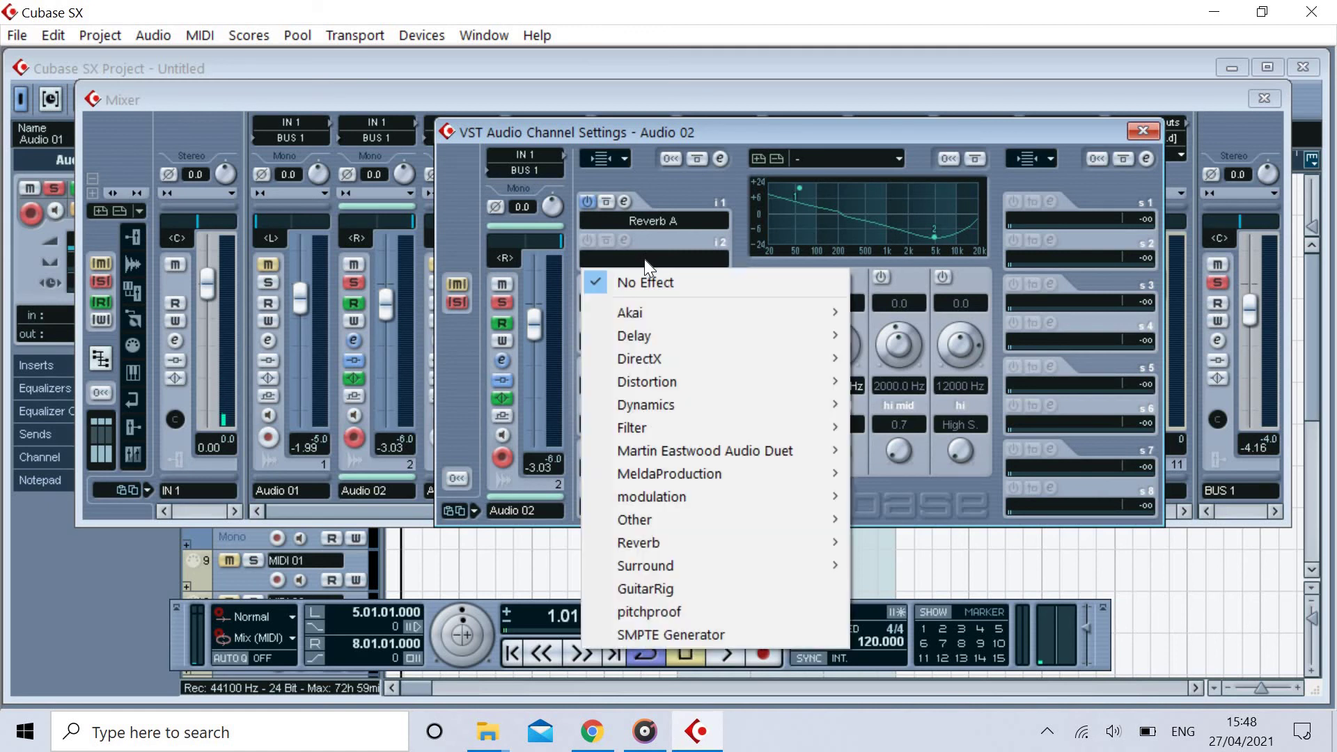
pyautogui.click(1045, 113)
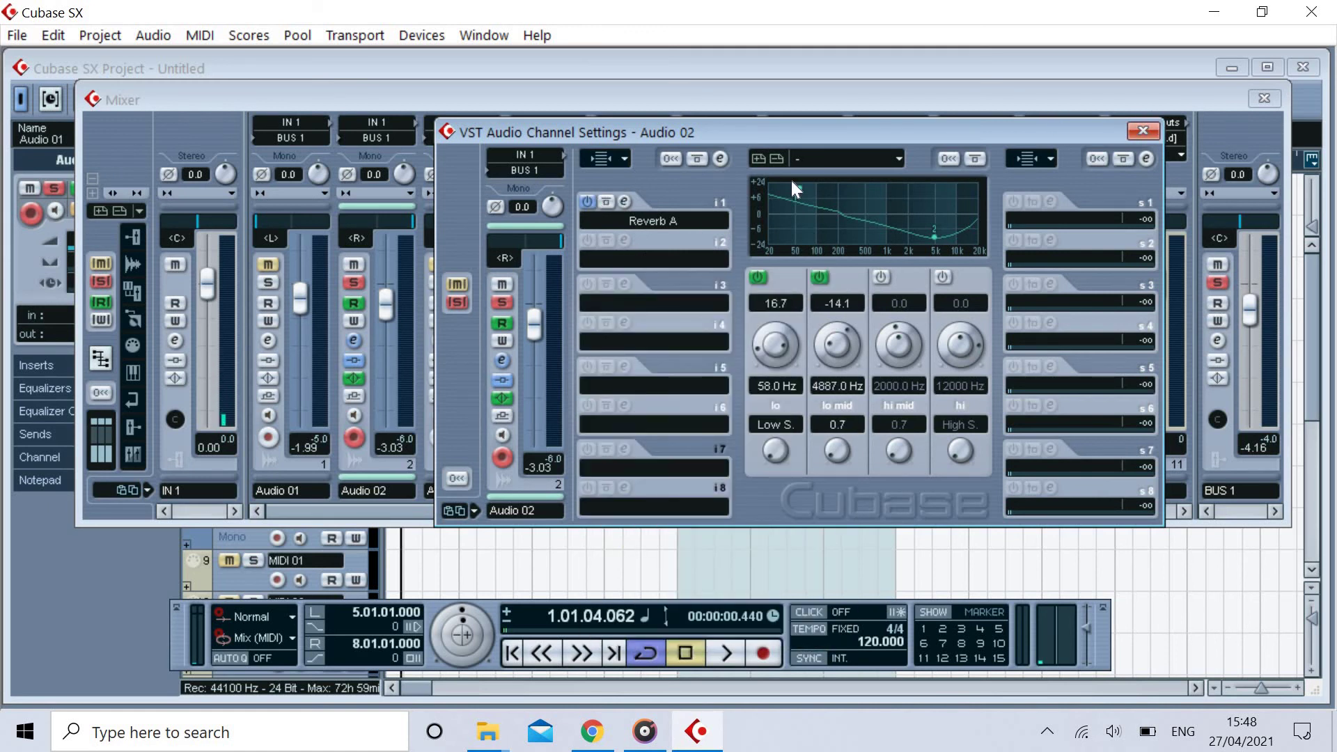
pyautogui.click(624, 200)
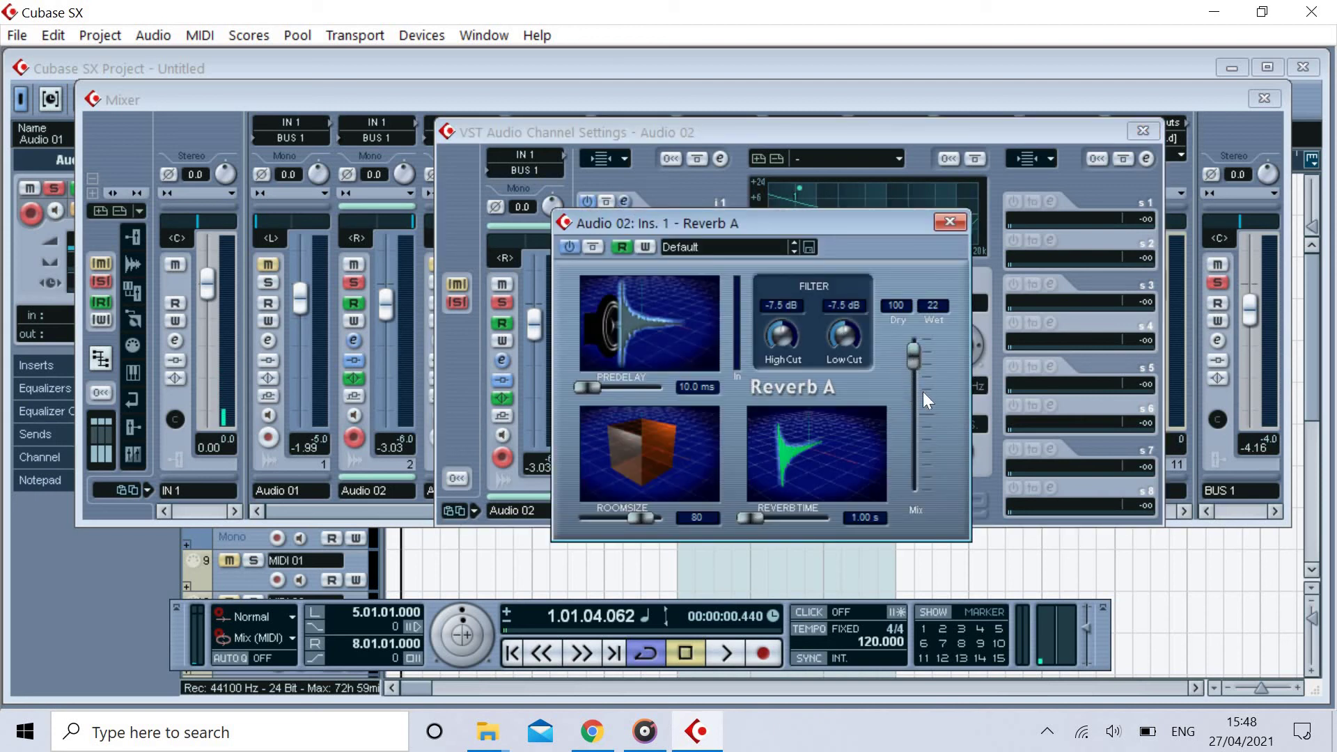
pyautogui.click(949, 222)
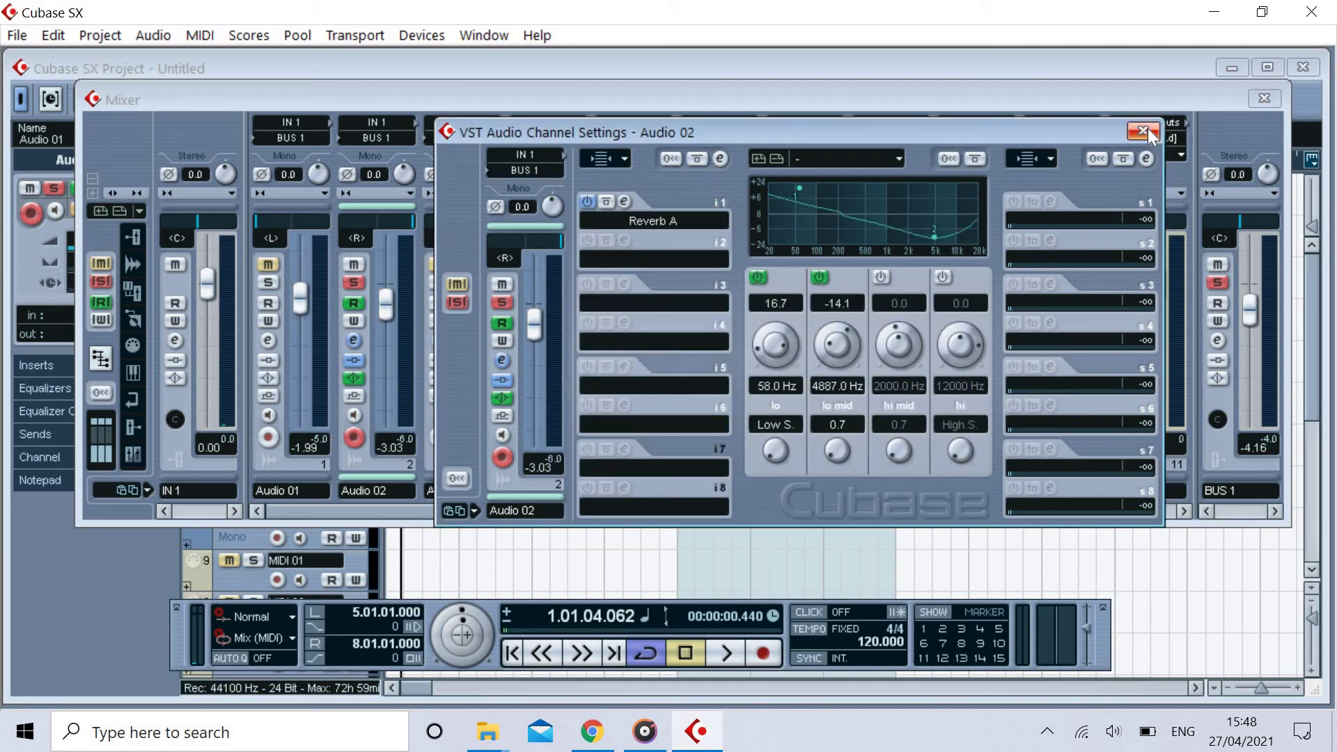
pyautogui.click(1145, 131)
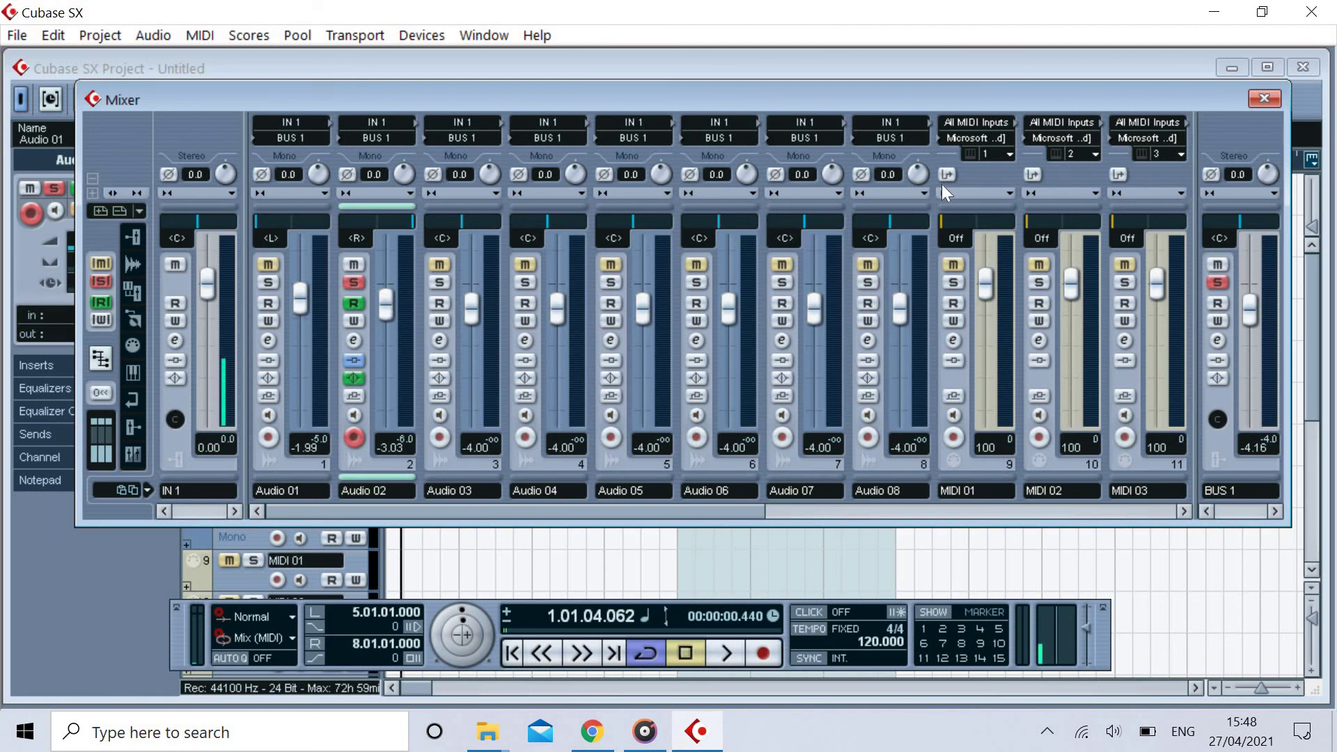
# Step: Close the Mixer and set Audio 02's pan to R65 in the Inspector
pyautogui.click(1264, 98)
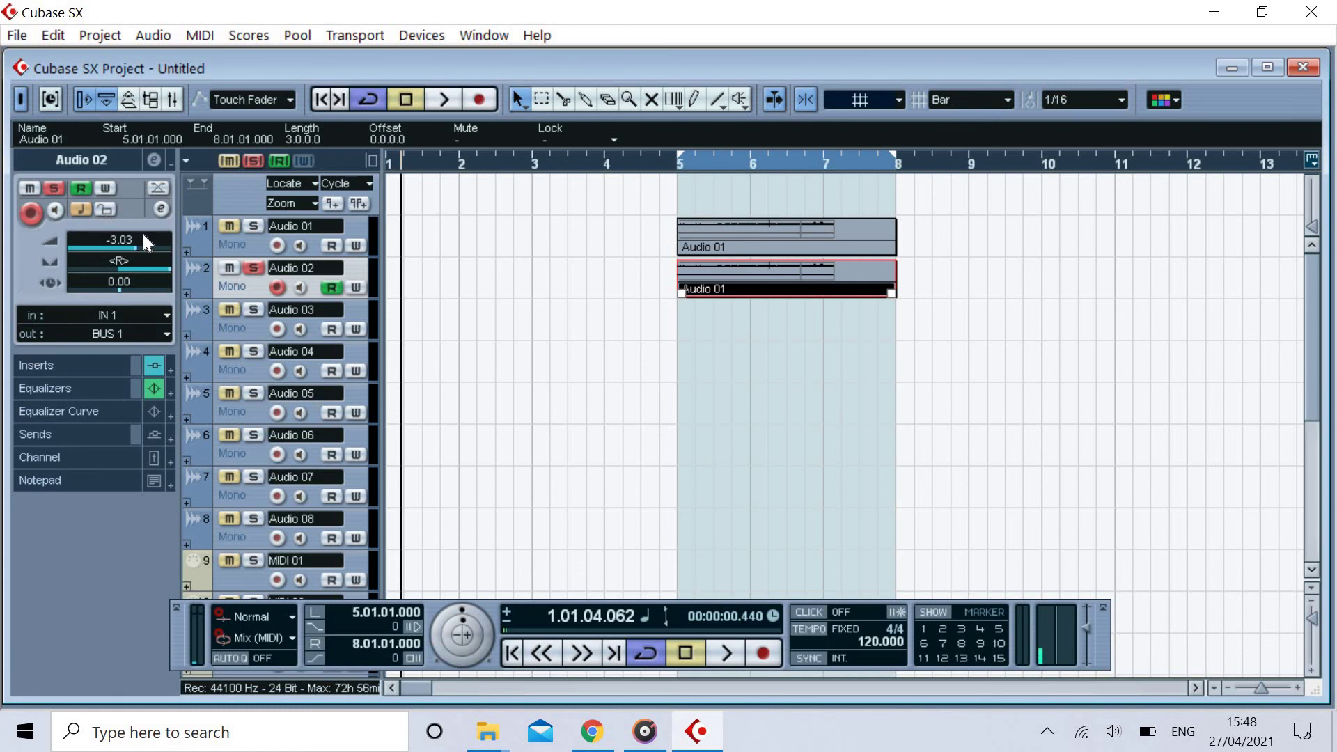
pyautogui.moveTo(128, 286); pyautogui.dragTo(250, 285)
pyautogui.click(511, 390)
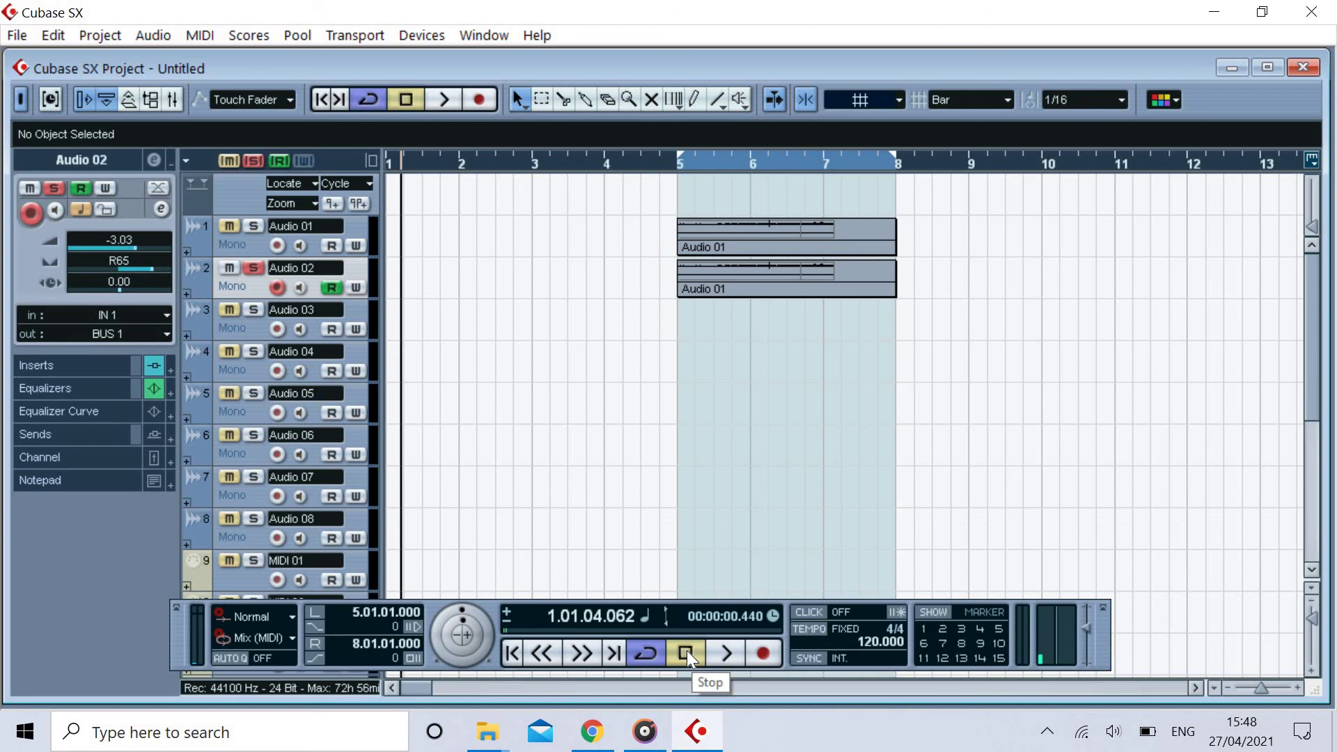
pyautogui.rightClick(500, 261)
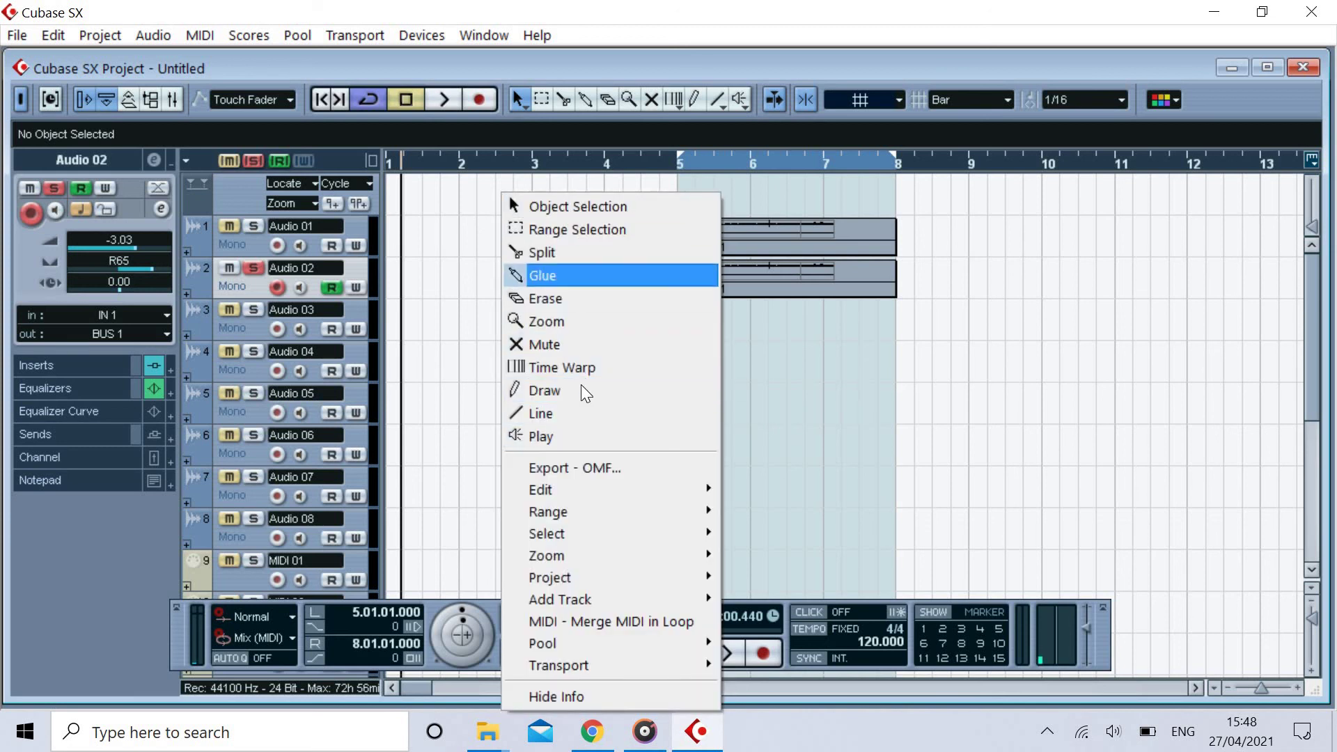
pyautogui.click(502, 208)
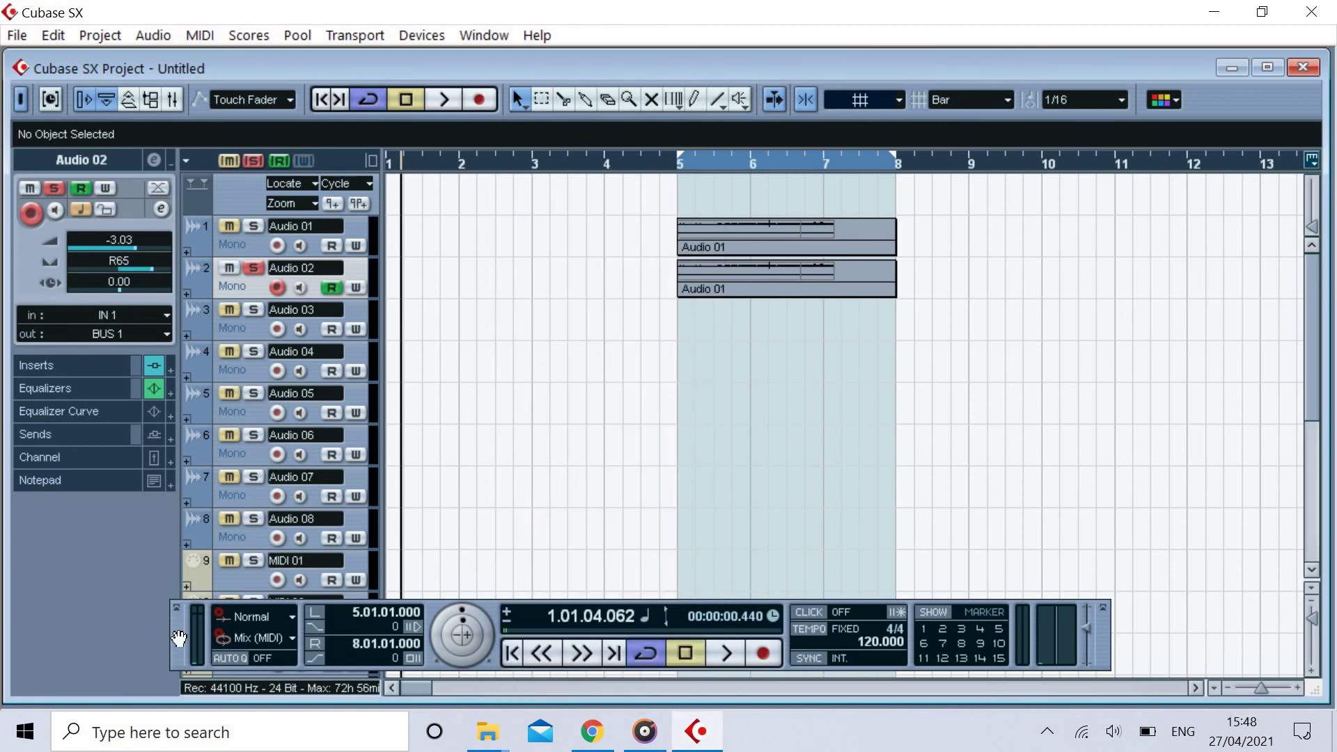
pyautogui.moveTo(174, 612); pyautogui.dragTo(182, 584)
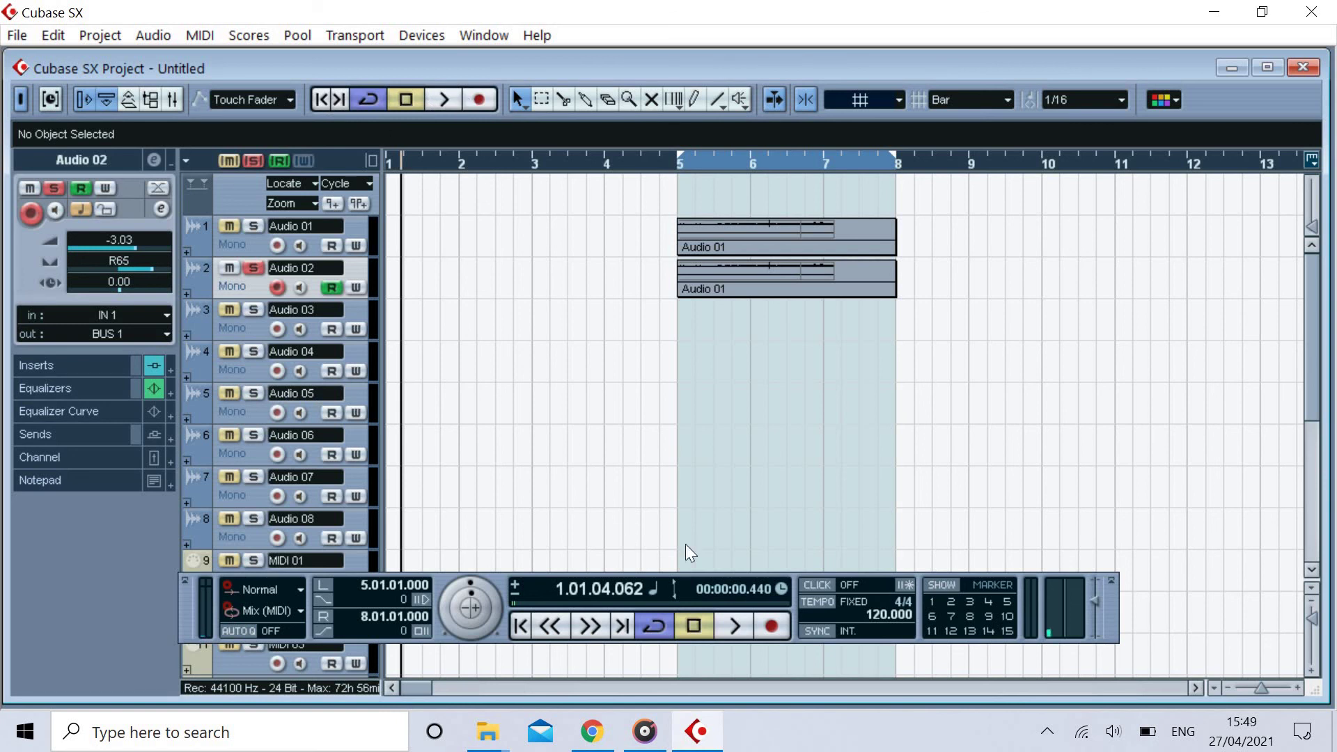
pyautogui.click(817, 600)
pyautogui.click(820, 597)
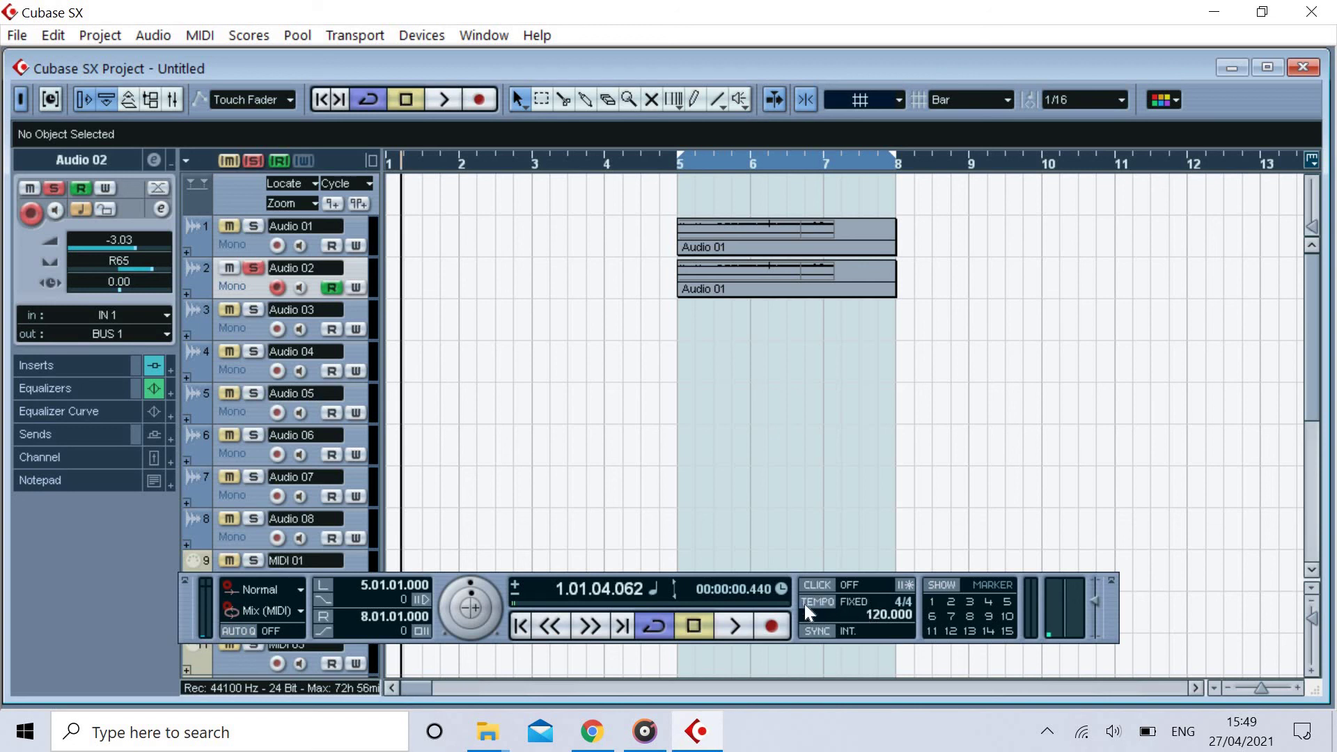